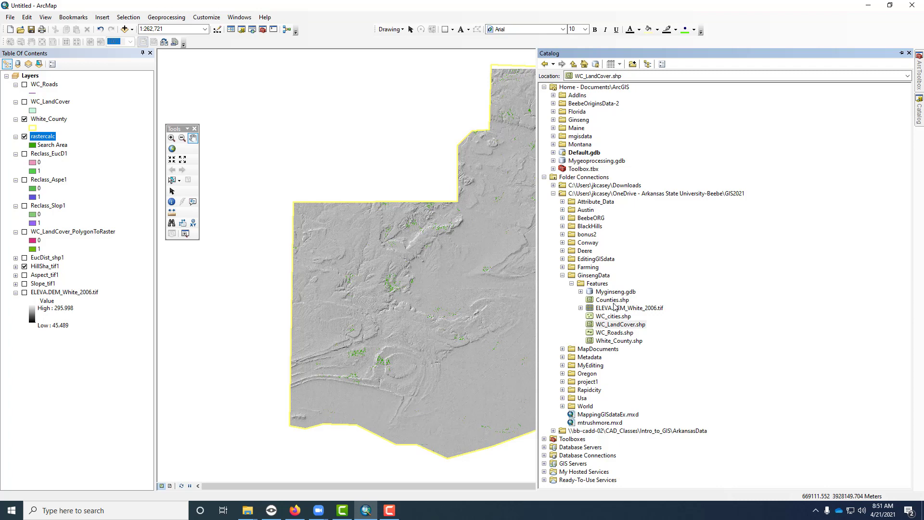
# Step: Add Counties.shp from the GinsengData Features folder to the map and place the layer directly below HillSha_tif1
pyautogui.moveTo(614, 303); pyautogui.dragTo(357, 179)
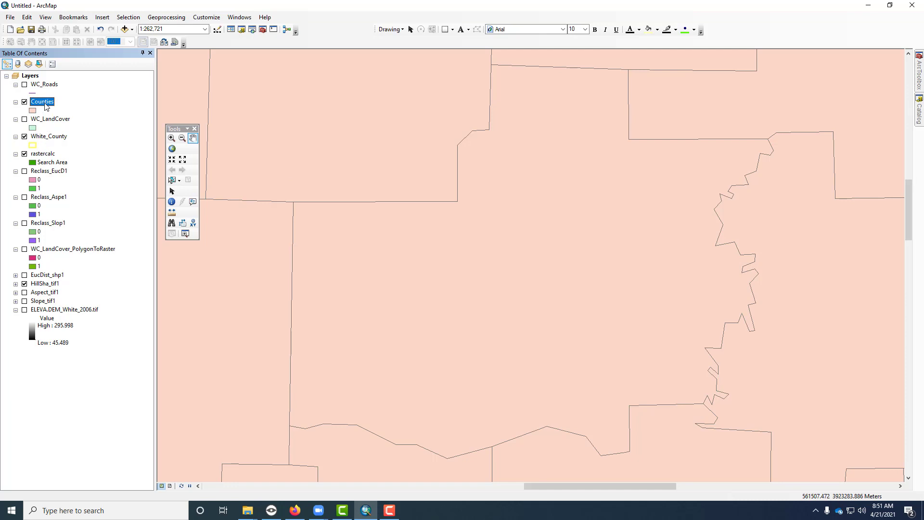
pyautogui.moveTo(46, 106); pyautogui.dragTo(68, 289)
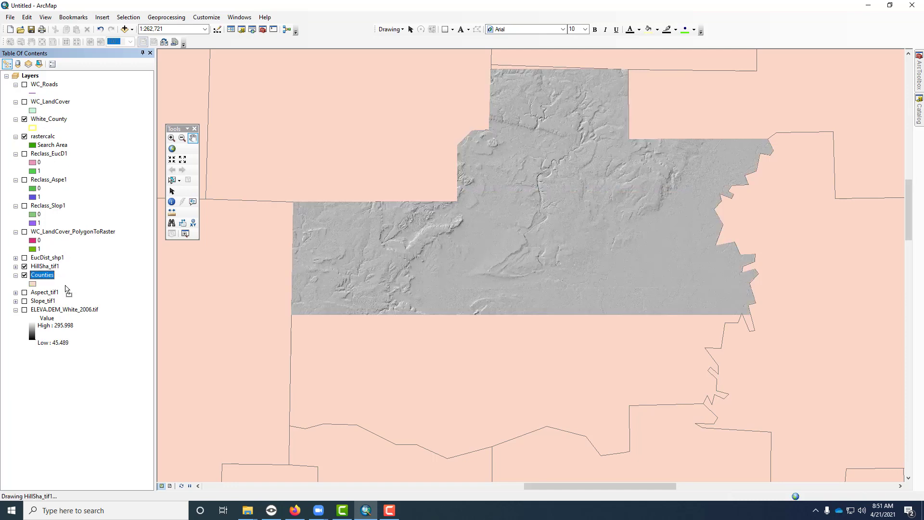
# Step: Apply the predefined Beige fill symbol to the Counties layer and turn on its feature labels
pyautogui.click(32, 286)
pyautogui.click(249, 283)
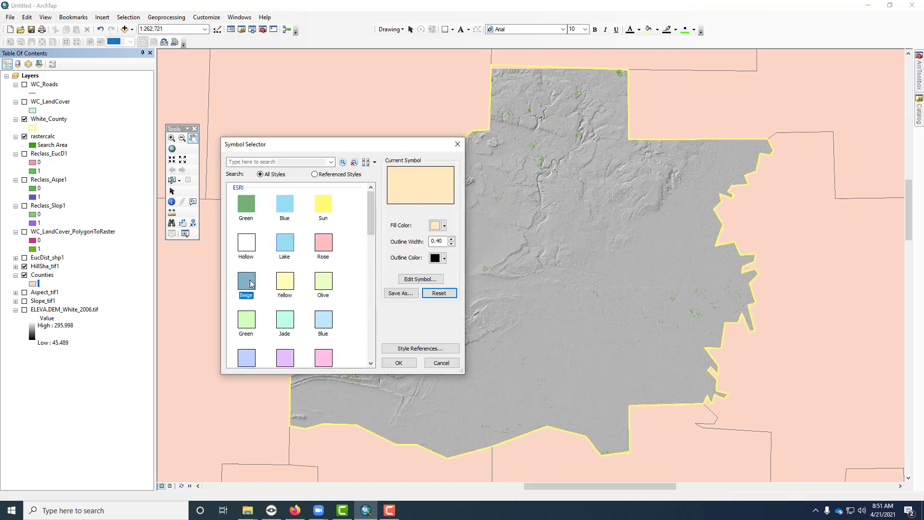
pyautogui.click(402, 364)
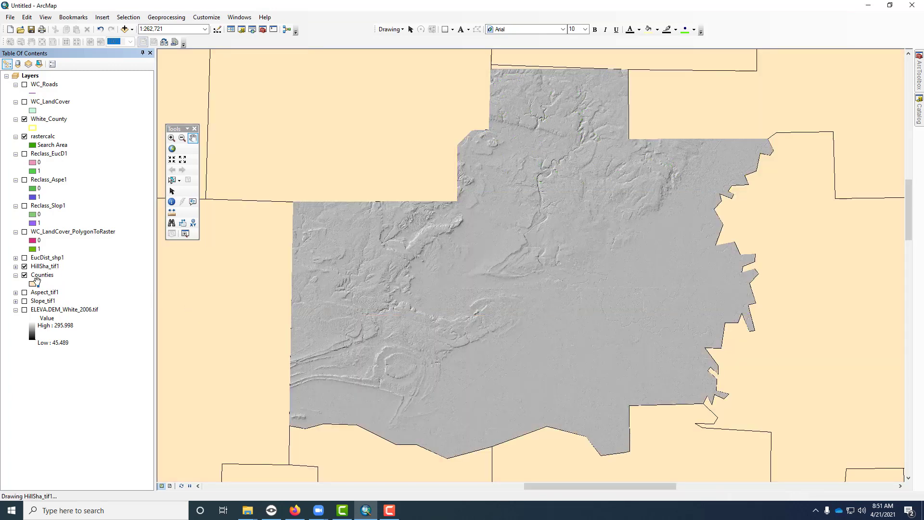
pyautogui.rightClick(40, 277)
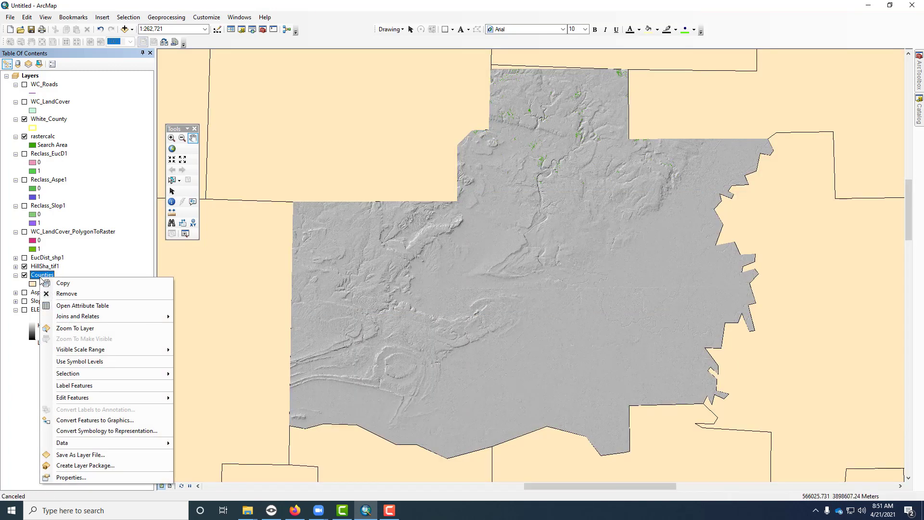
pyautogui.click(74, 385)
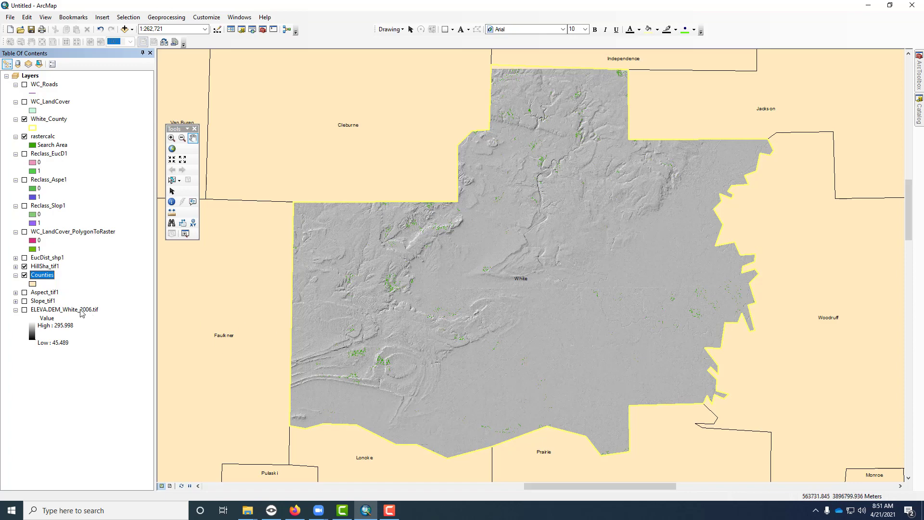
# Step: Set the display transparency of the HillSha_tif1 layer to 50% and apply it
pyautogui.rightClick(42, 267)
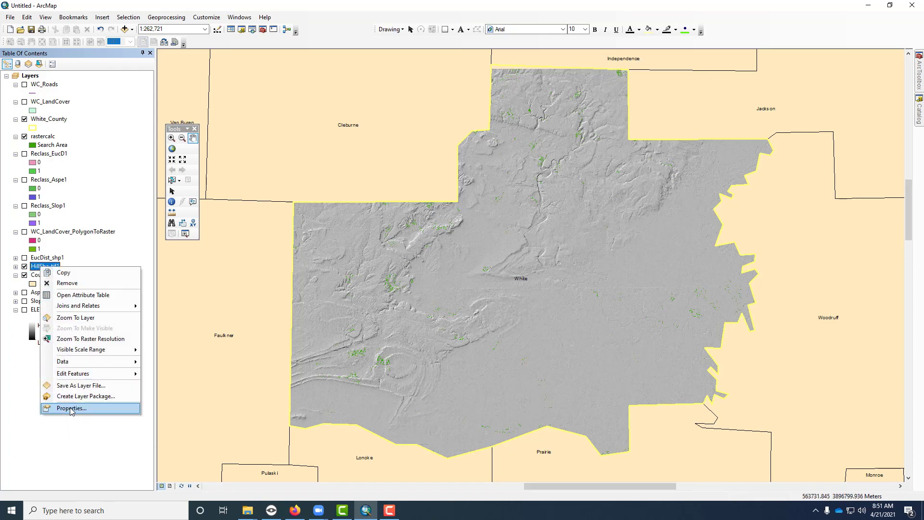
pyautogui.click(70, 409)
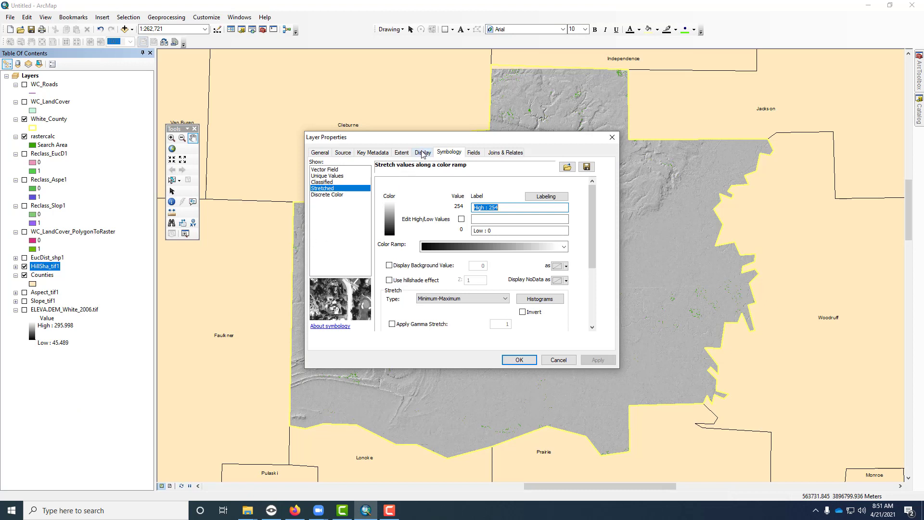
pyautogui.click(424, 153)
pyautogui.click(388, 258)
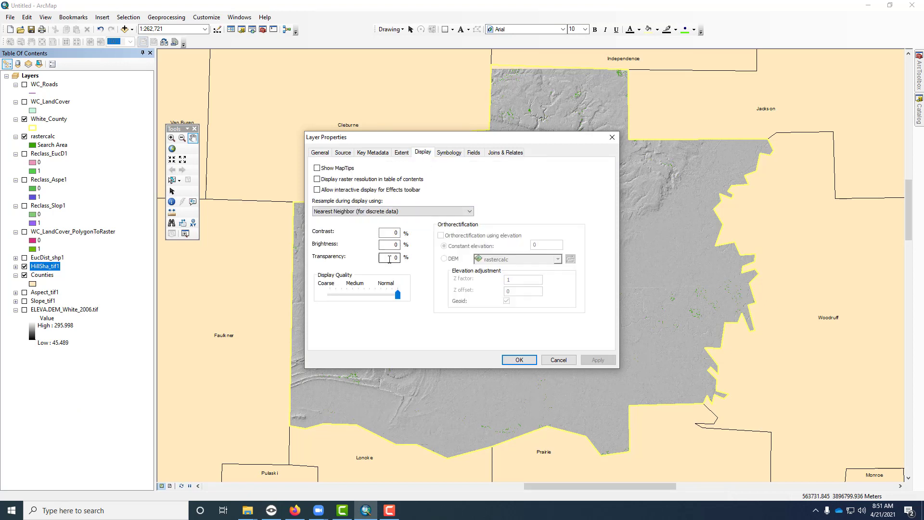
pyautogui.write('5')
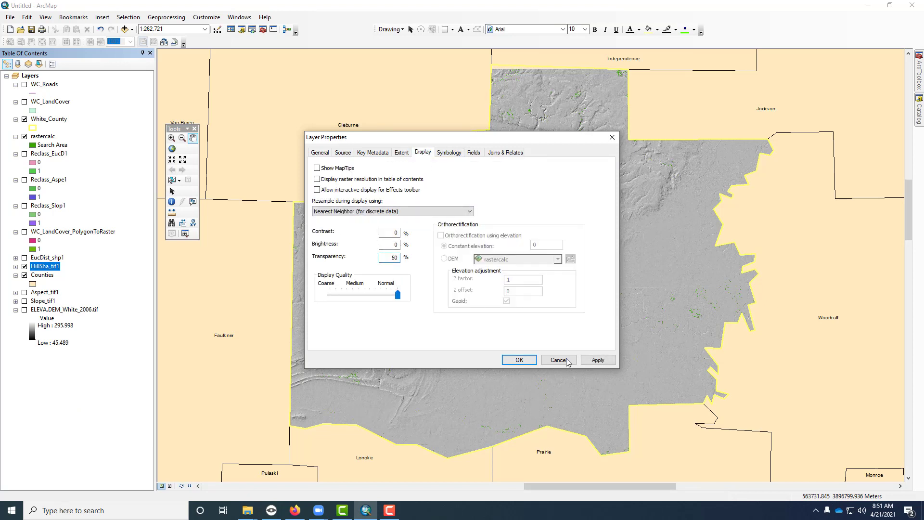
pyautogui.click(608, 360)
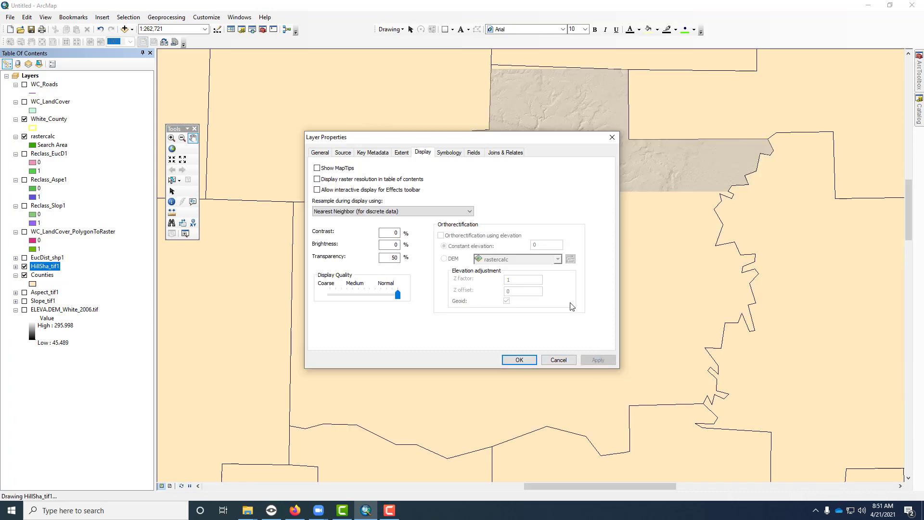
# Step: Move the layer properties dialog off the map and set the hillshade's transparency to 60%
pyautogui.moveTo(518, 141); pyautogui.dragTo(729, 172)
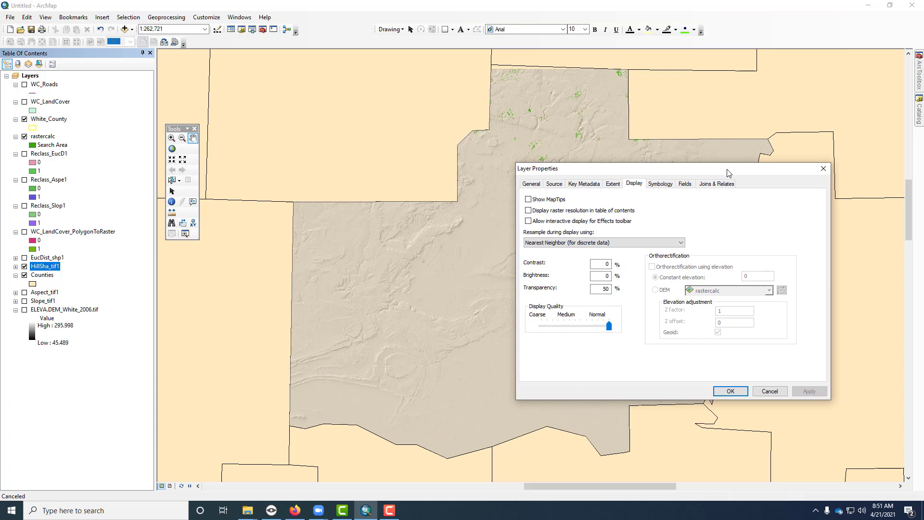
pyautogui.moveTo(728, 172); pyautogui.dragTo(744, 228)
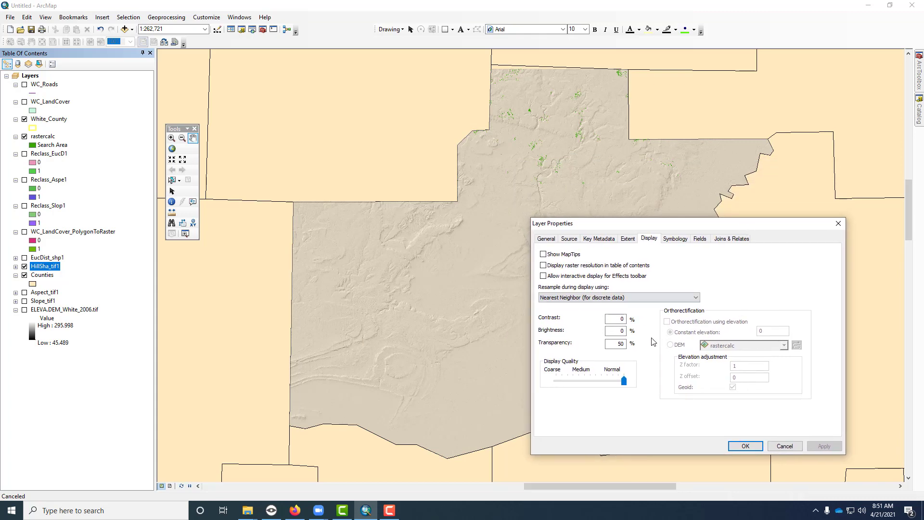
pyautogui.click(620, 344)
pyautogui.write('60')
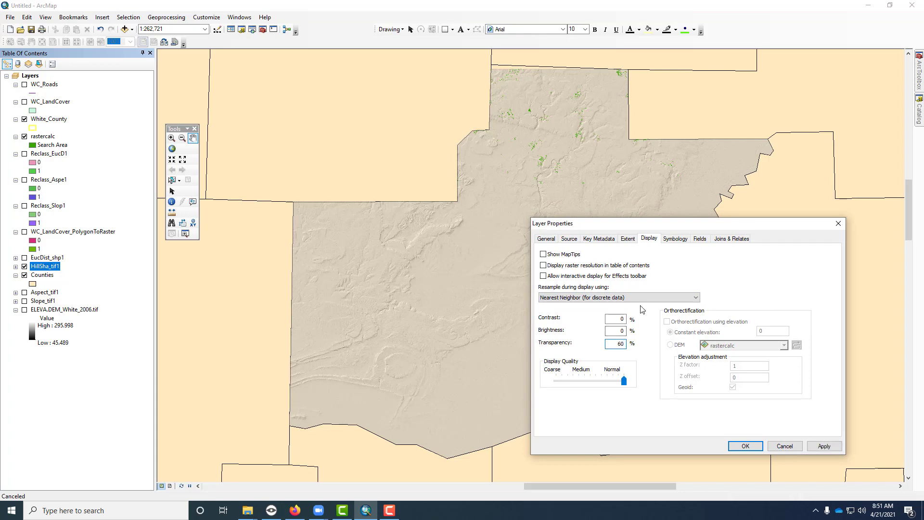
pyautogui.click(824, 446)
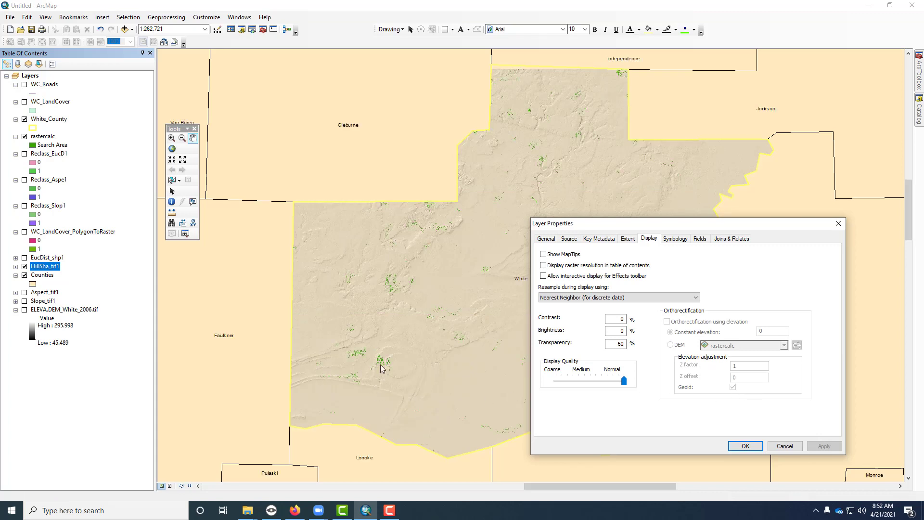
pyautogui.click(745, 445)
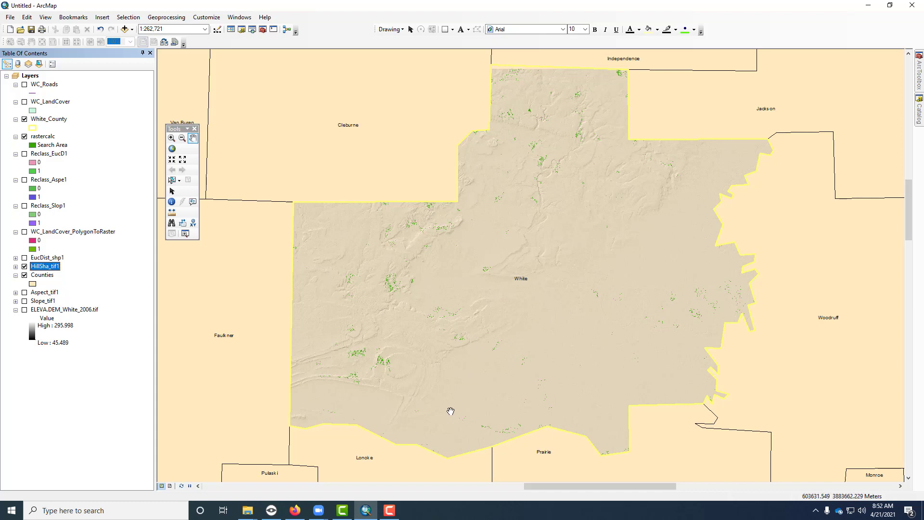
# Step: Add WC_cities.shp from the GinsengData Features folder to the map
pyautogui.click(920, 110)
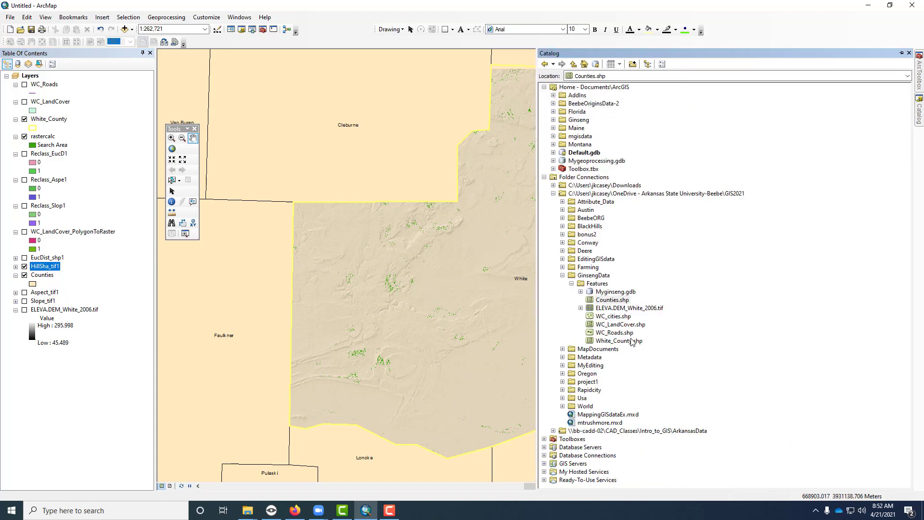
pyautogui.click(626, 317)
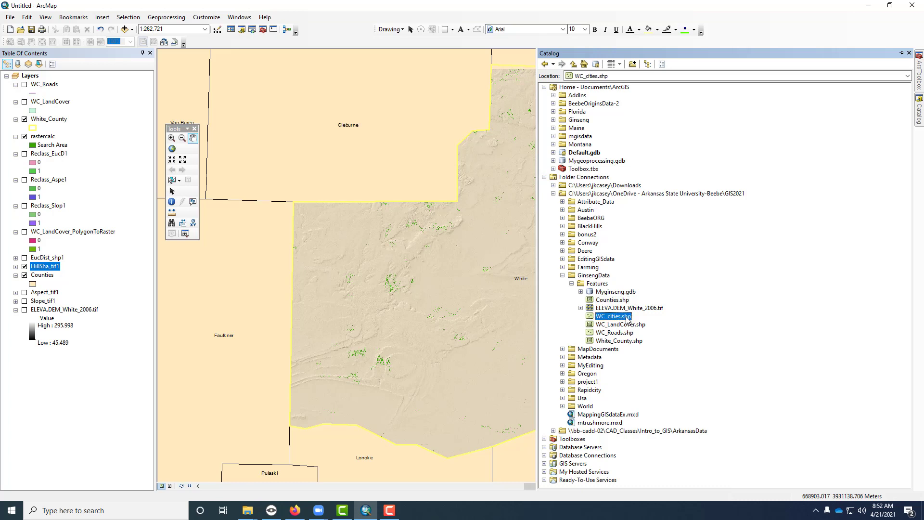
pyautogui.moveTo(627, 320); pyautogui.dragTo(342, 173)
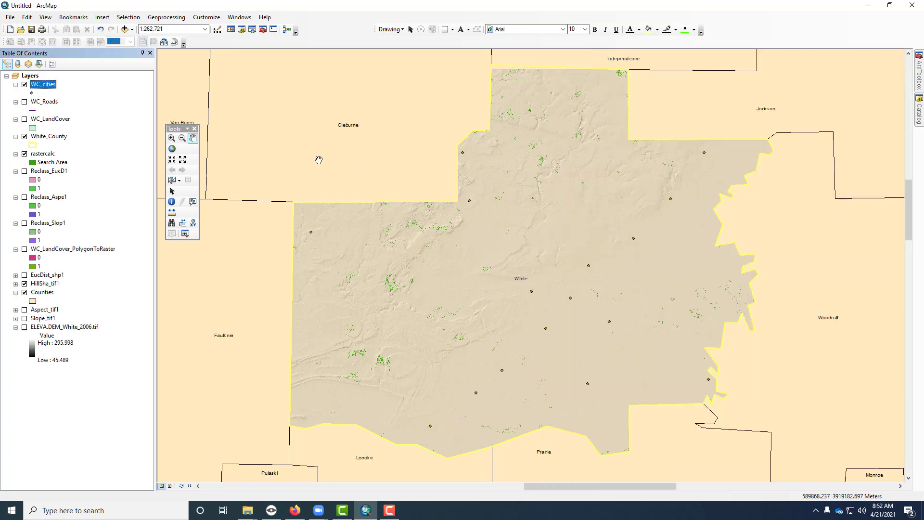
# Step: Symbolize the WC_cities points with the Circle 3 marker at size 10 in light pink
pyautogui.click(31, 94)
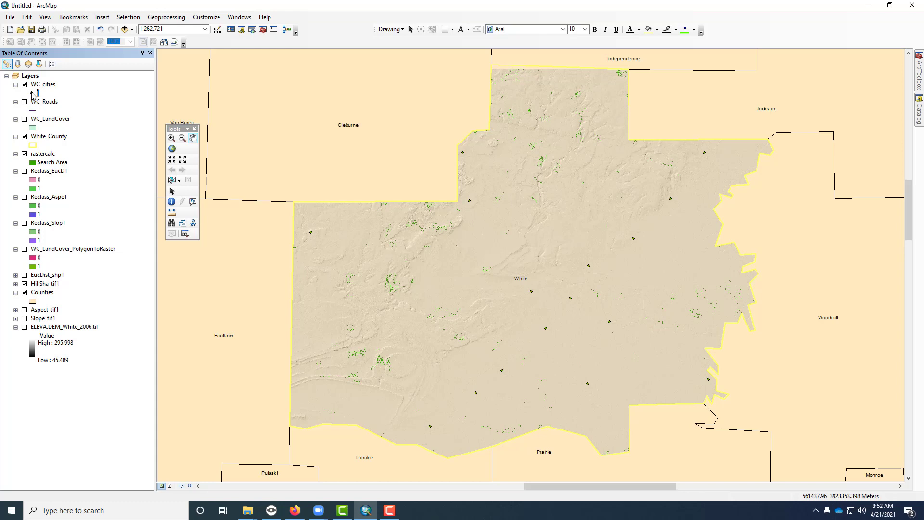
pyautogui.click(32, 94)
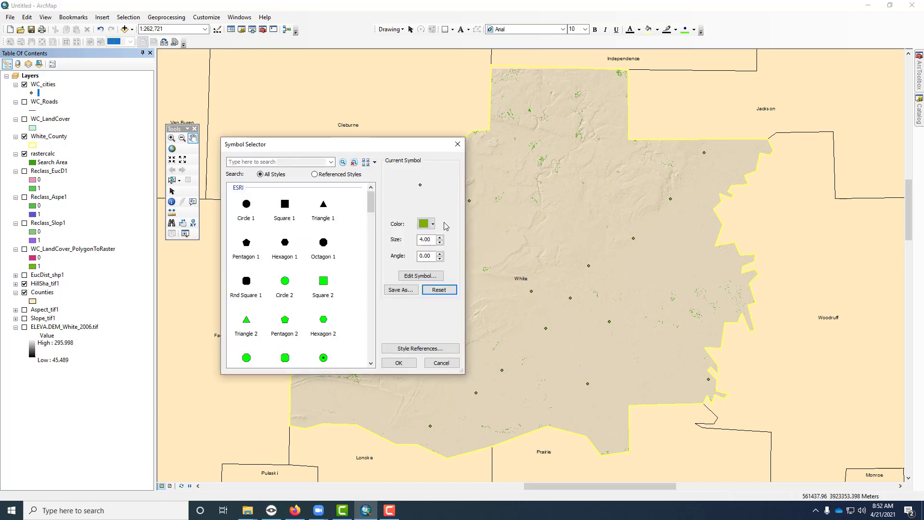
pyautogui.moveTo(374, 208); pyautogui.dragTo(374, 216)
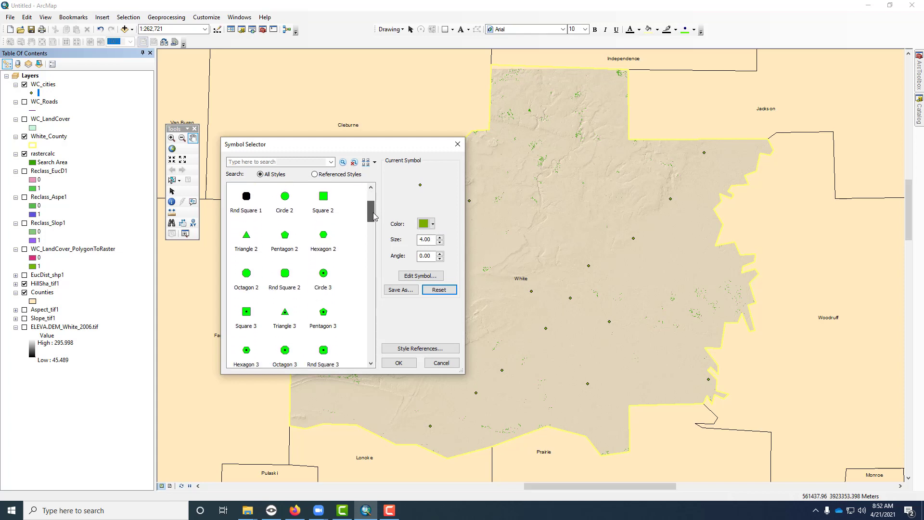
pyautogui.click(320, 274)
pyautogui.click(440, 243)
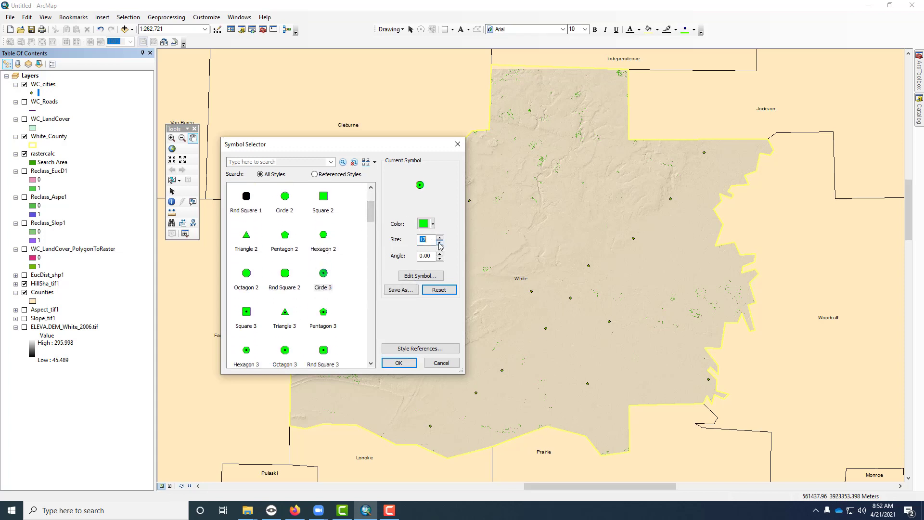
pyautogui.click(439, 245)
pyautogui.click(440, 245)
pyautogui.click(432, 223)
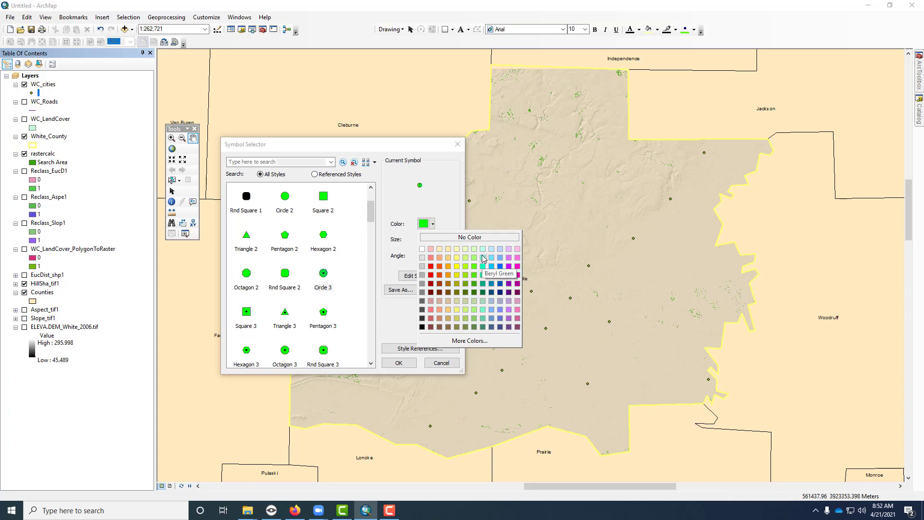
pyautogui.click(517, 249)
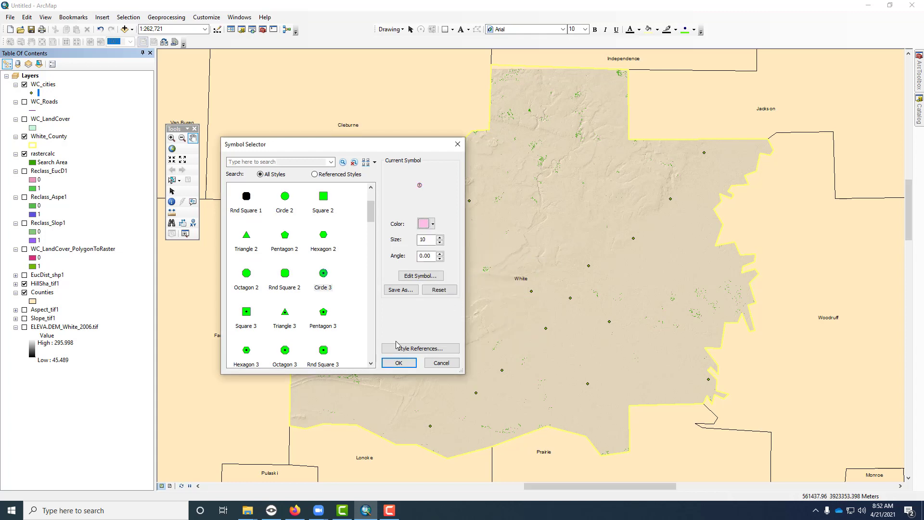
pyautogui.click(399, 364)
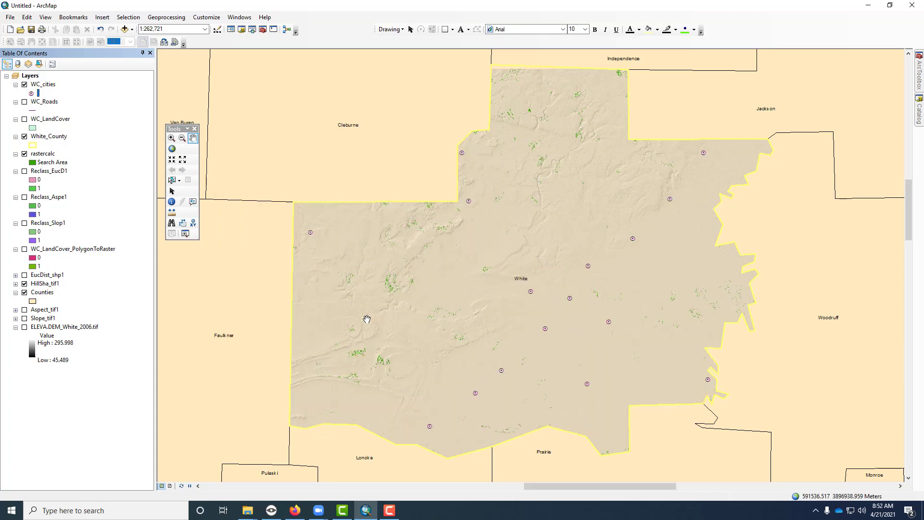
# Step: Open the label settings in the WC_cities layer properties
pyautogui.rightClick(44, 86)
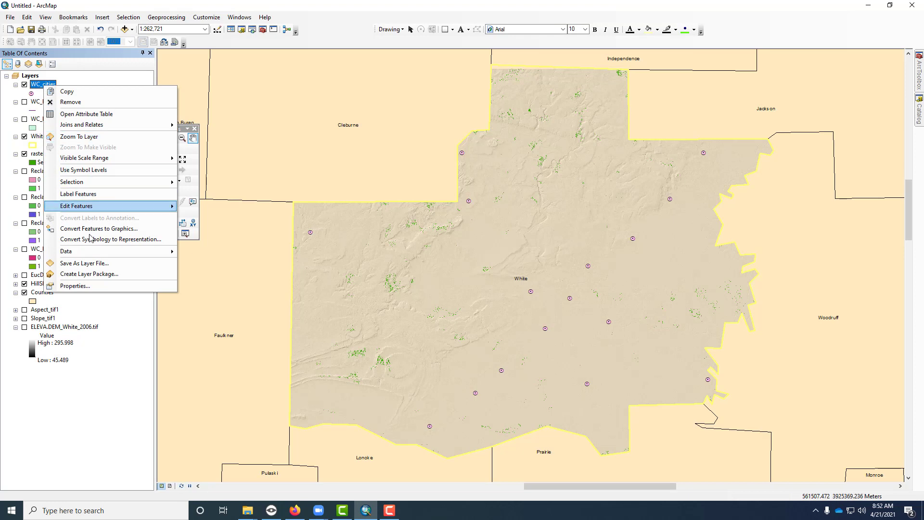
pyautogui.click(97, 286)
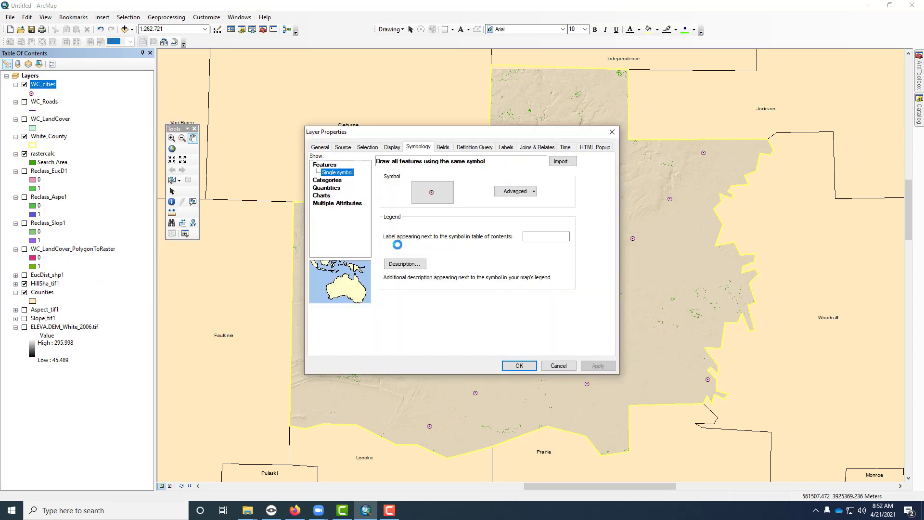
pyautogui.click(506, 147)
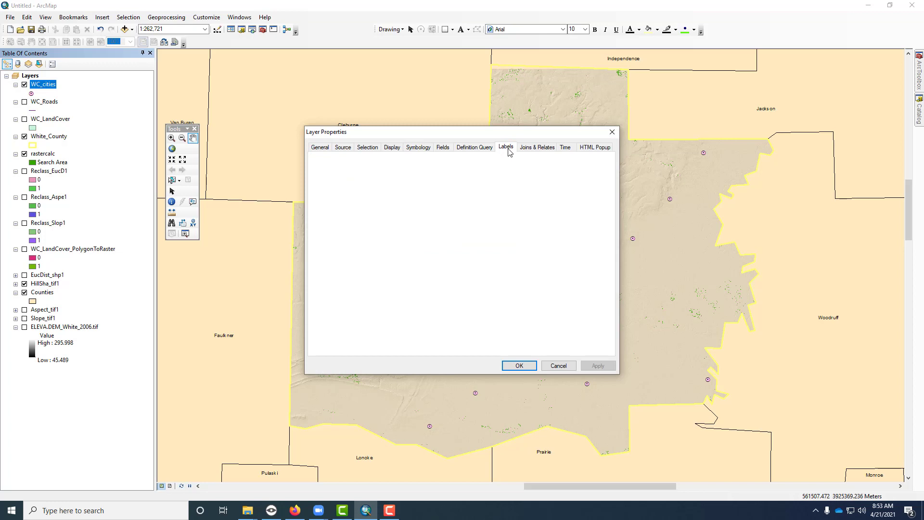
# Step: Switch to the Raster Analyst Lab page in Firefox and review the labelling instructions for the cities and neighboring counties
pyautogui.click(295, 511)
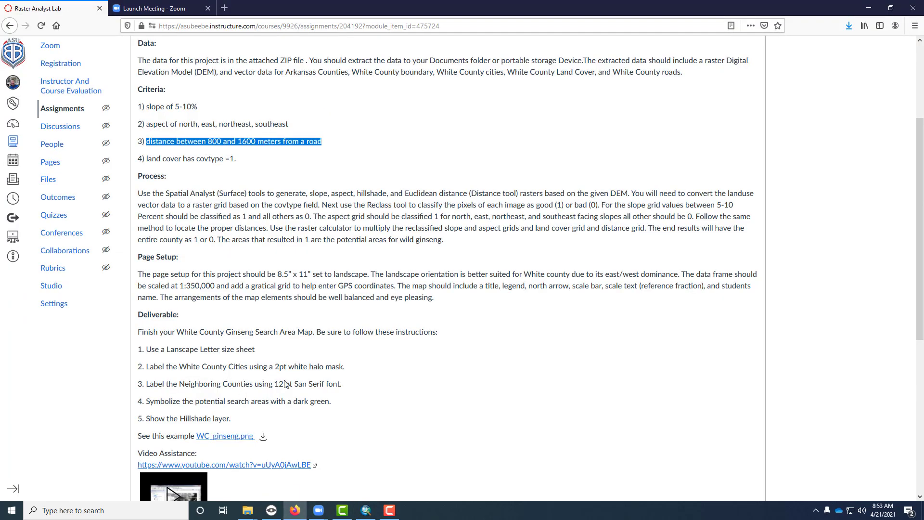
pyautogui.moveTo(349, 389); pyautogui.dragTo(315, 385)
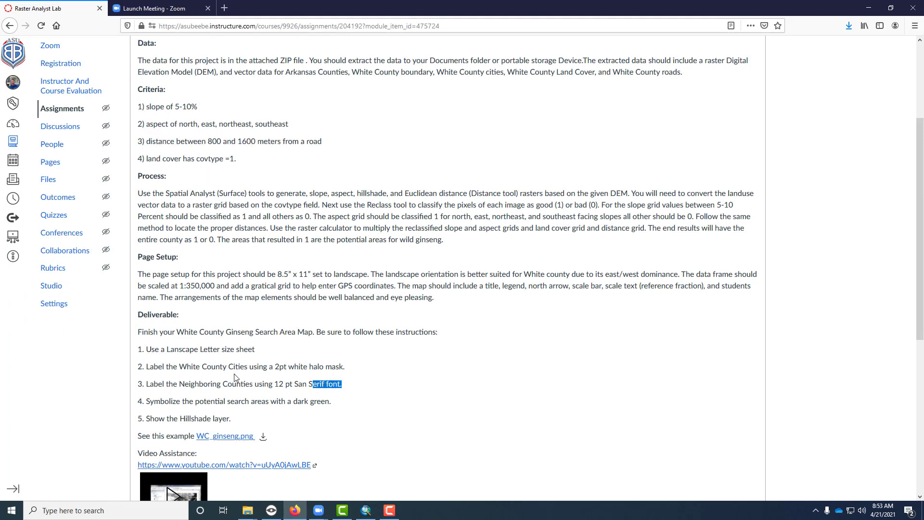
pyautogui.moveTo(320, 367); pyautogui.dragTo(165, 367)
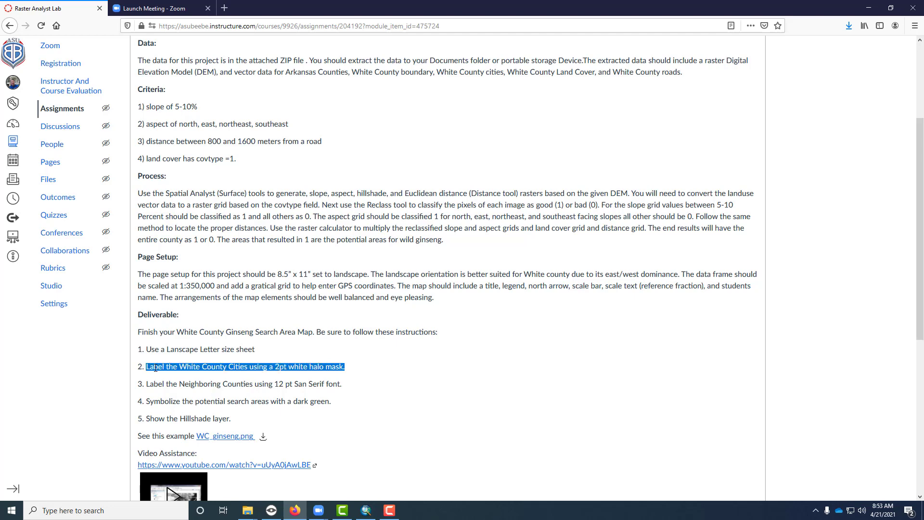
# Step: Switch to ArcMap and turn on CITY_NAME labels for the WC_cities layer with a halo mask of size 2
pyautogui.click(366, 511)
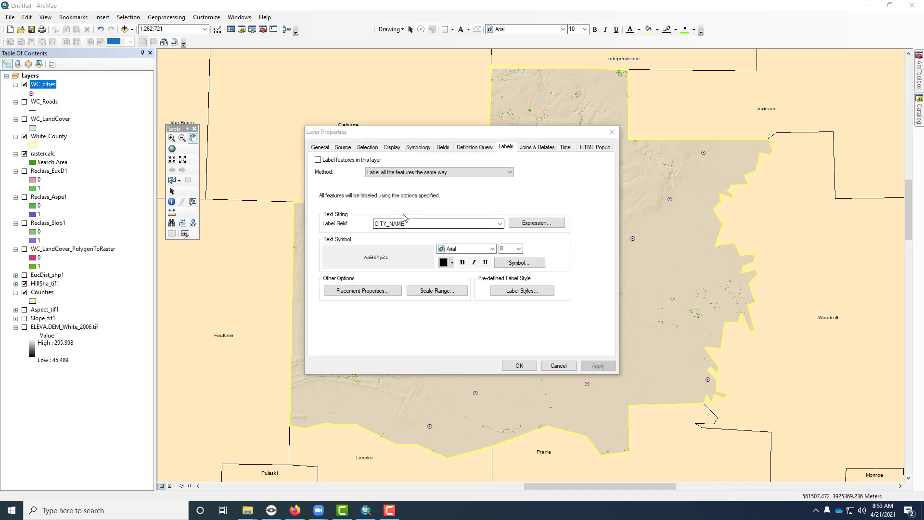
pyautogui.click(321, 163)
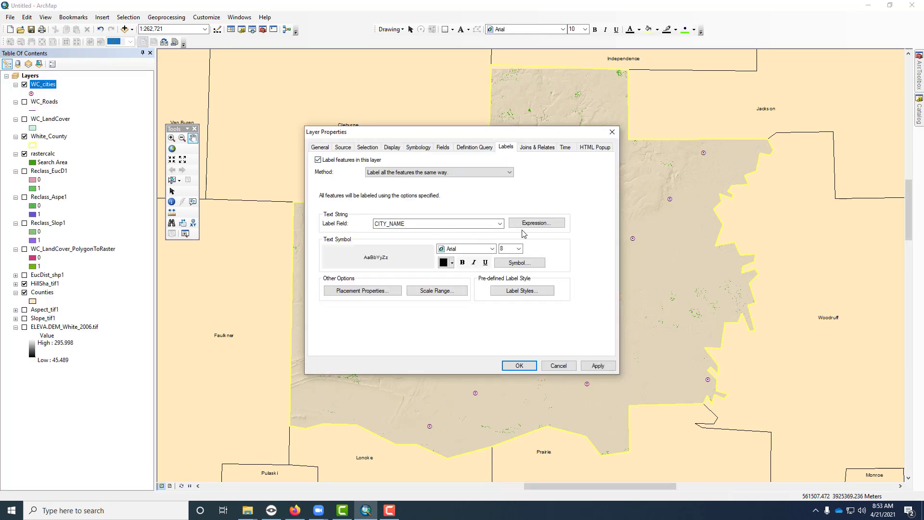
pyautogui.click(516, 265)
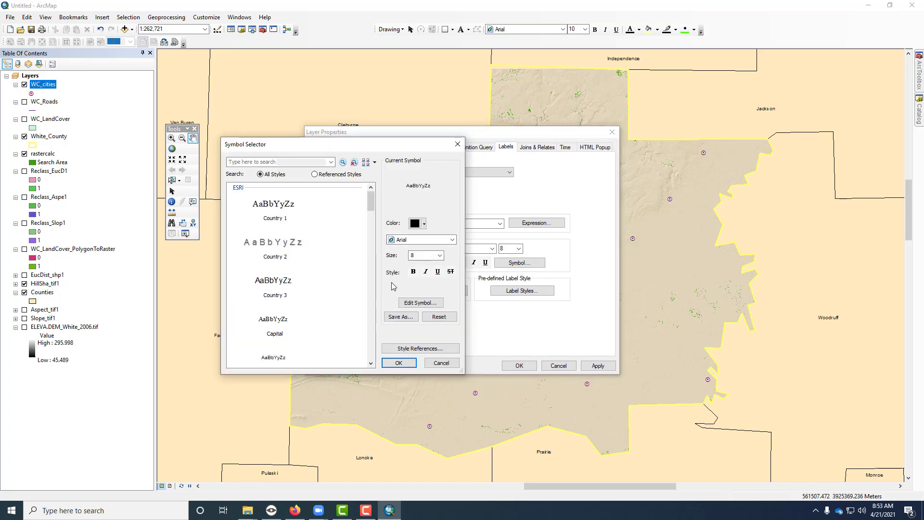
pyautogui.click(425, 302)
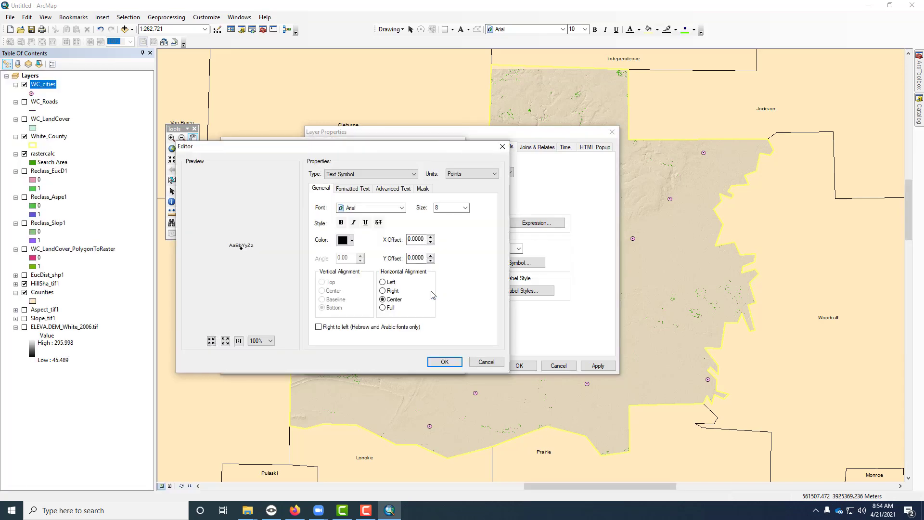
pyautogui.click(423, 189)
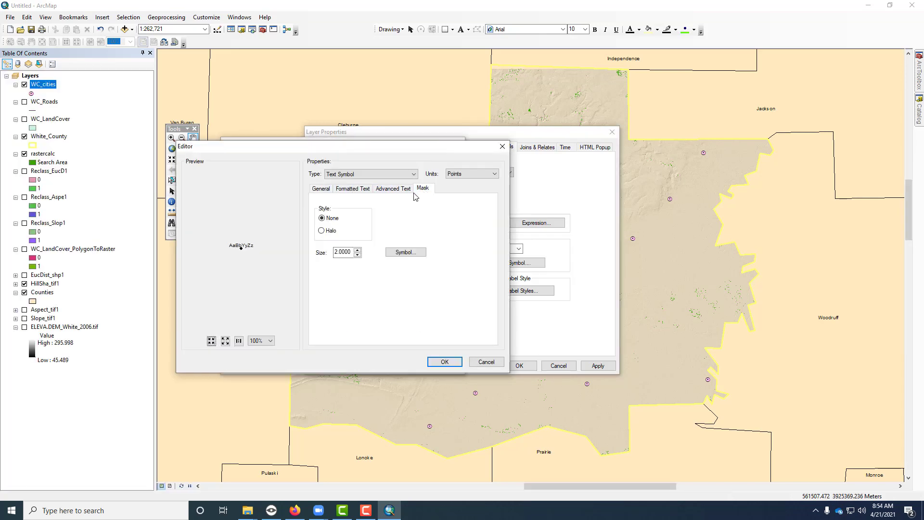
pyautogui.click(322, 231)
pyautogui.click(455, 364)
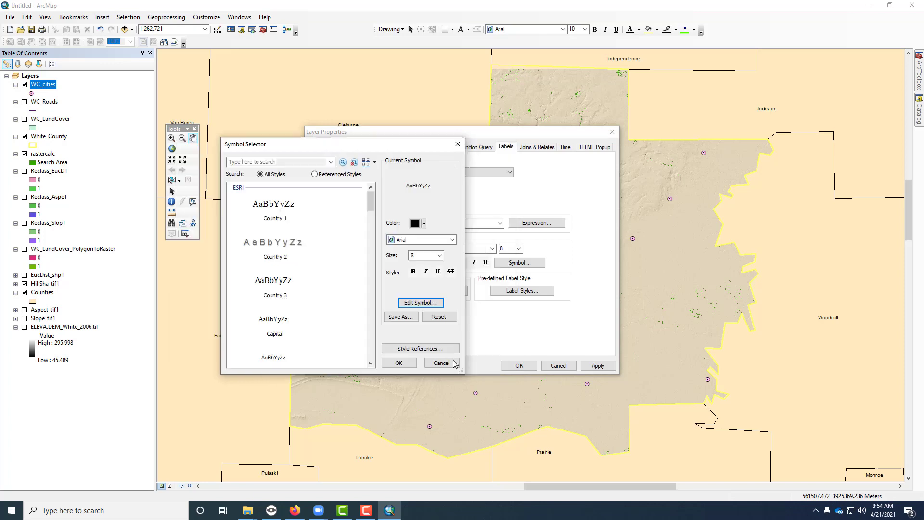
pyautogui.click(403, 364)
pyautogui.click(519, 365)
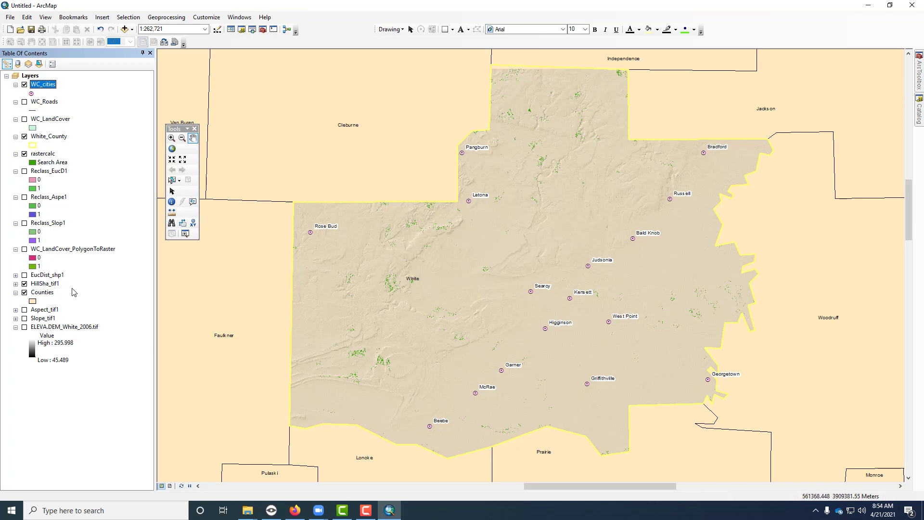
# Step: Set the Counties layer labels to the SansSerif font at size 12 in the layer properties
pyautogui.click(43, 292)
pyautogui.rightClick(46, 294)
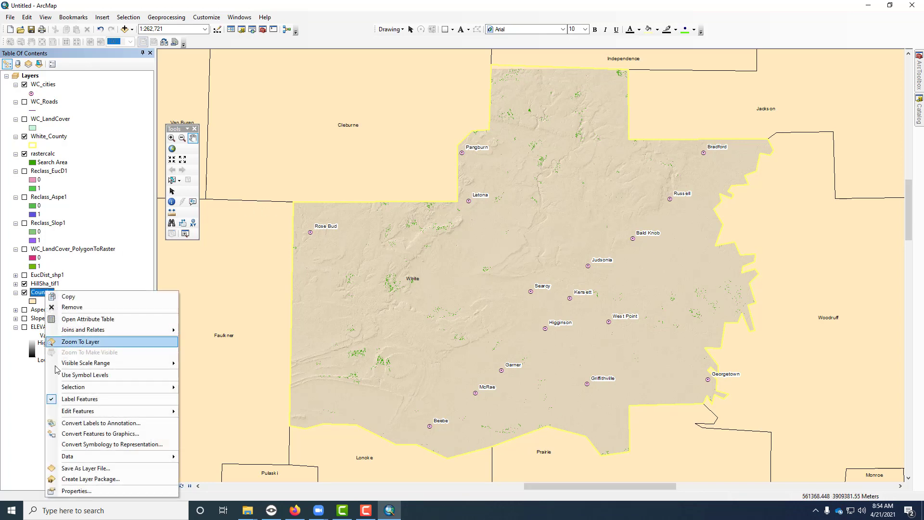
pyautogui.click(68, 488)
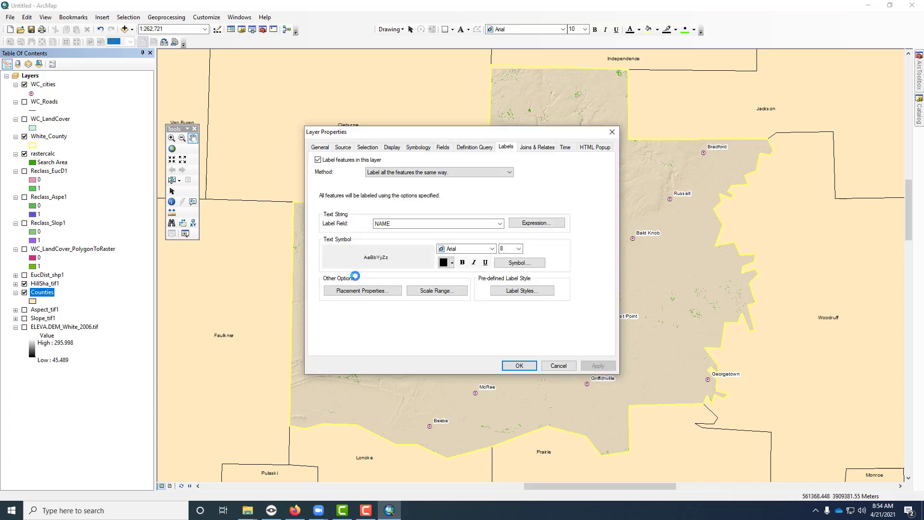
pyautogui.click(492, 249)
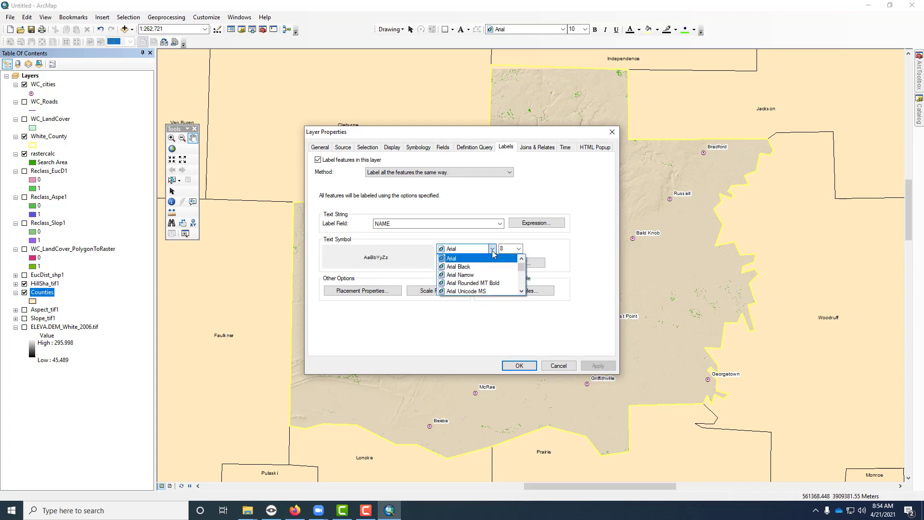
pyautogui.press('s')
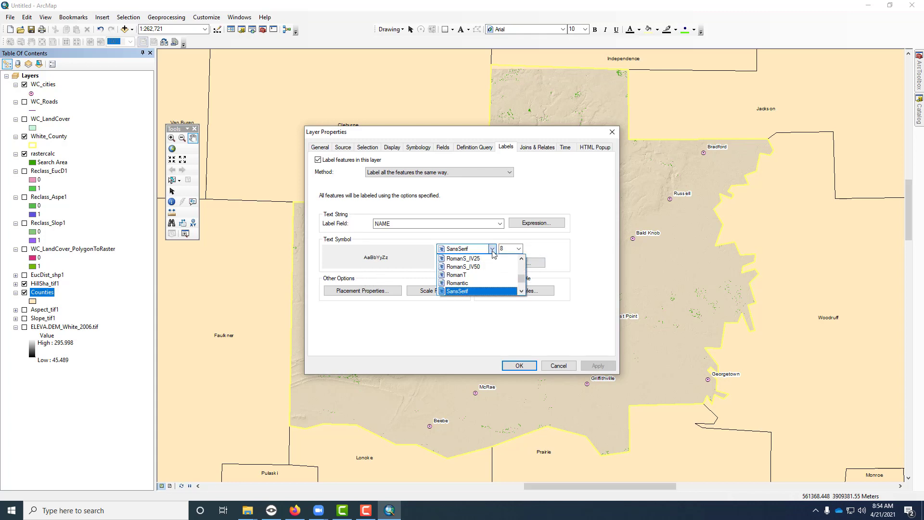
pyautogui.click(470, 291)
pyautogui.click(519, 248)
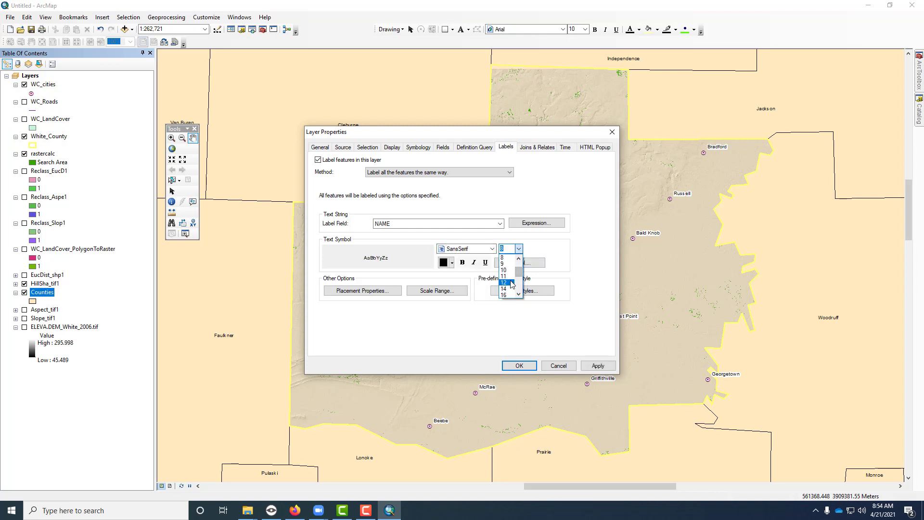
pyautogui.click(511, 283)
pyautogui.click(520, 365)
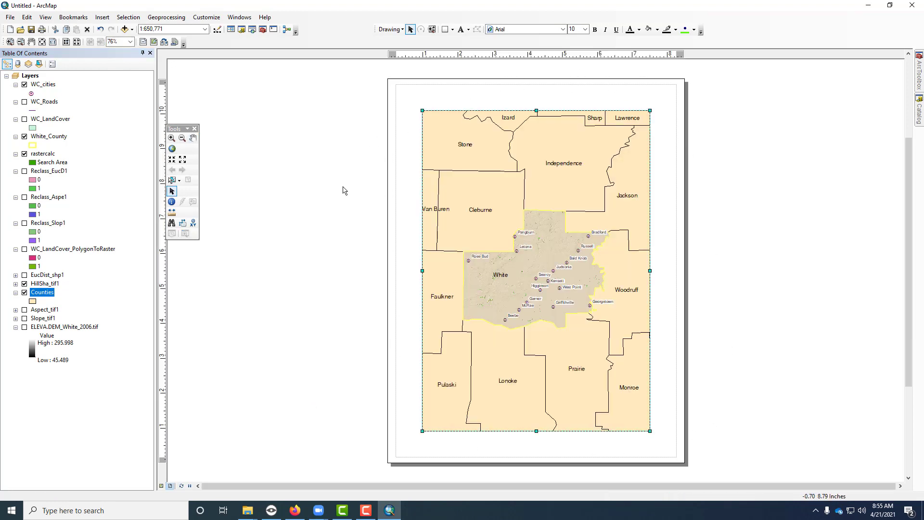
# Step: Switch to the Raster Analyst Lab page in Firefox and review the page size, orientation, scale and grid requirements under Page Setup
pyautogui.click(295, 511)
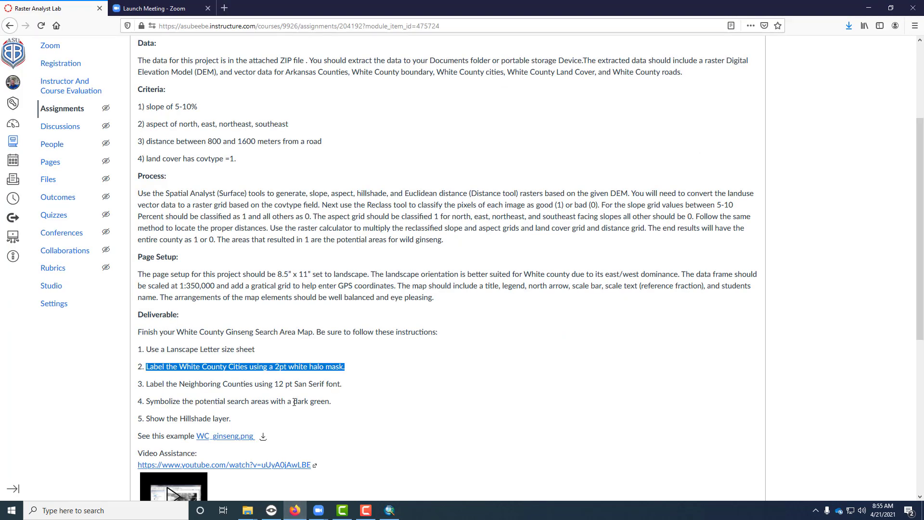
pyautogui.moveTo(298, 401); pyautogui.dragTo(298, 384)
pyautogui.click(153, 277)
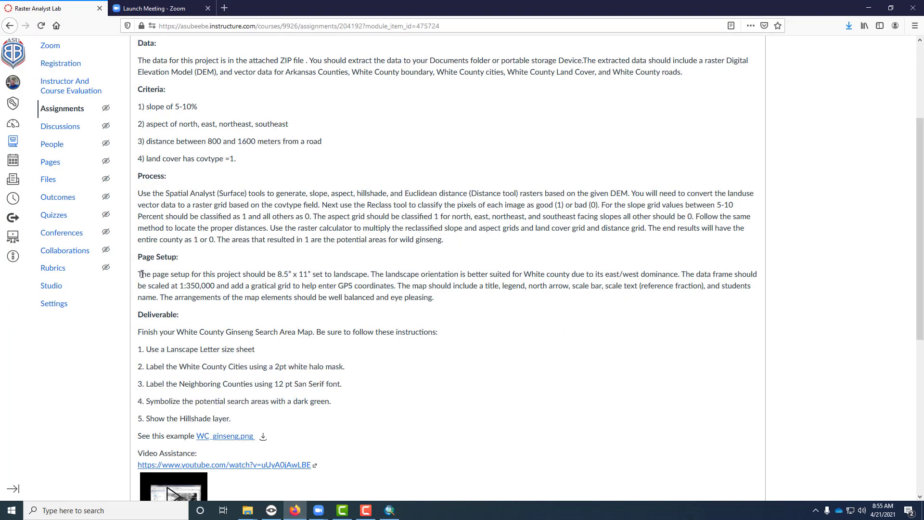
pyautogui.moveTo(142, 274); pyautogui.dragTo(364, 279)
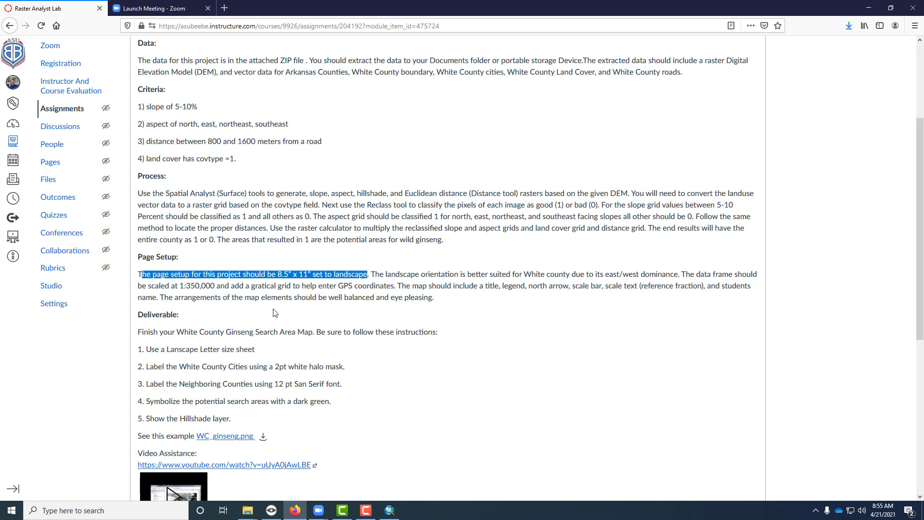
pyautogui.moveTo(180, 286); pyautogui.dragTo(400, 289)
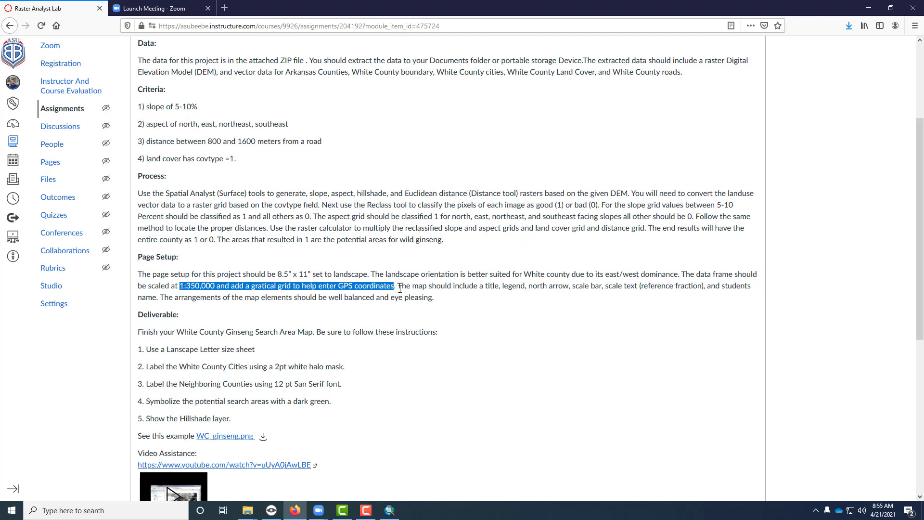
# Step: Switch to ArcMap and set the page to landscape orientation, scaling the map elements proportionally to the page size change
pyautogui.click(389, 510)
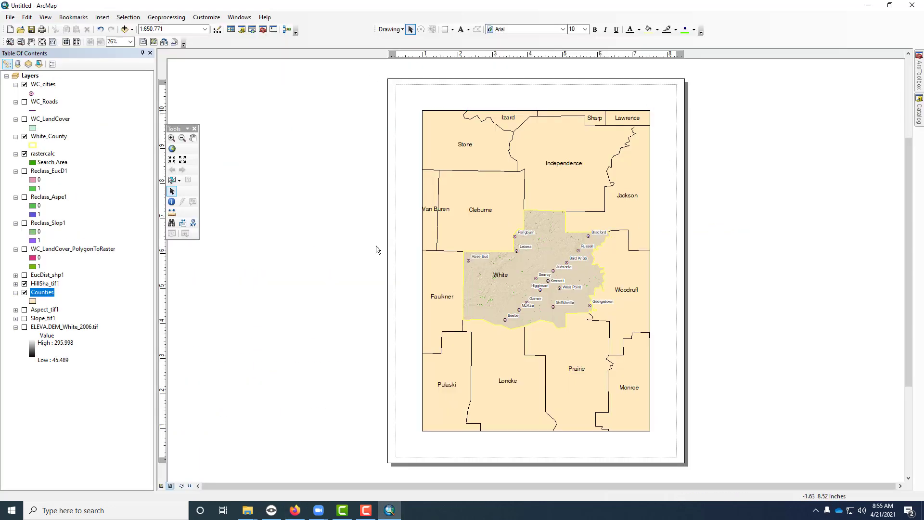
pyautogui.click(10, 18)
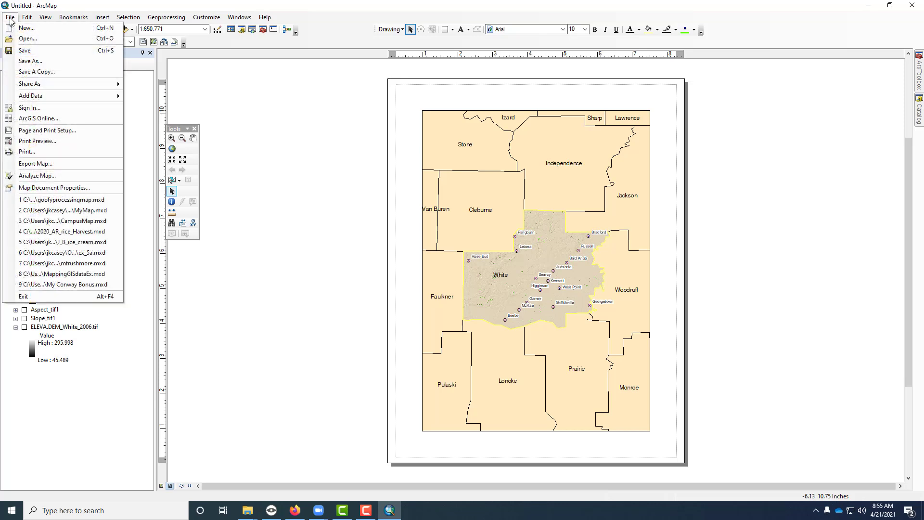
pyautogui.click(28, 134)
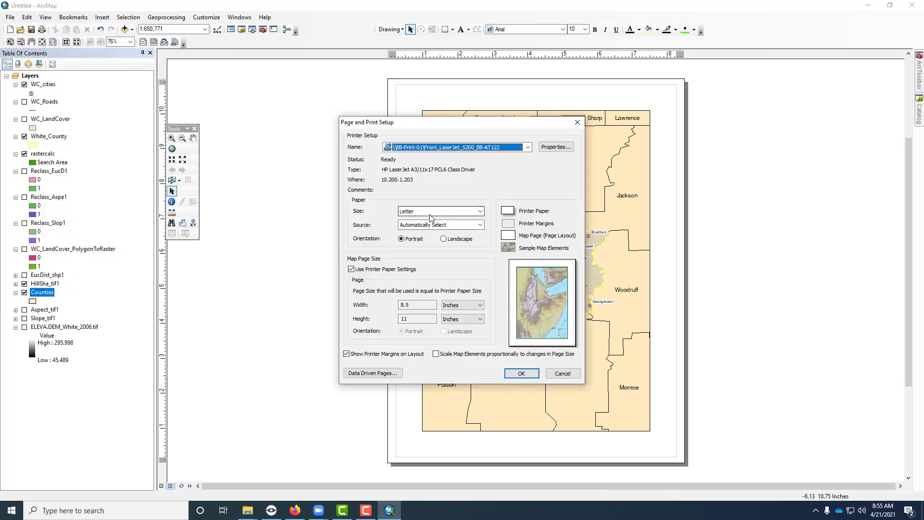
pyautogui.click(444, 239)
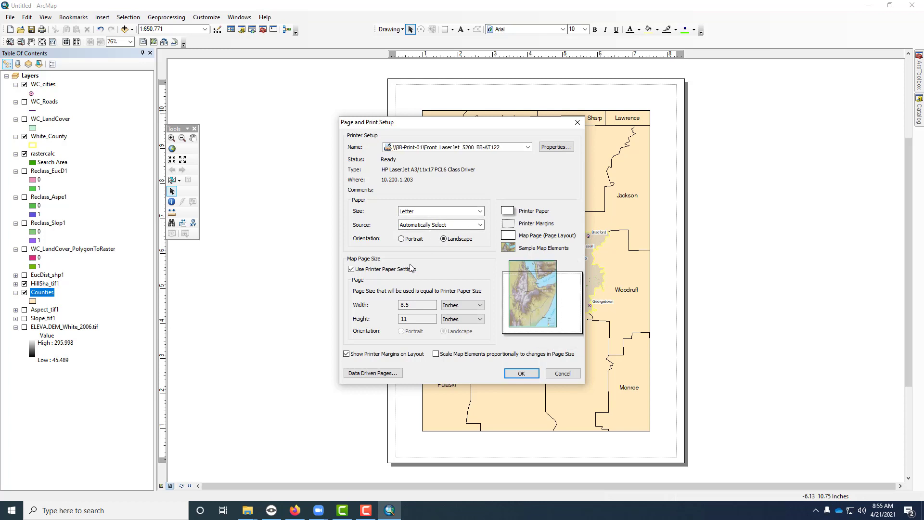
pyautogui.click(443, 355)
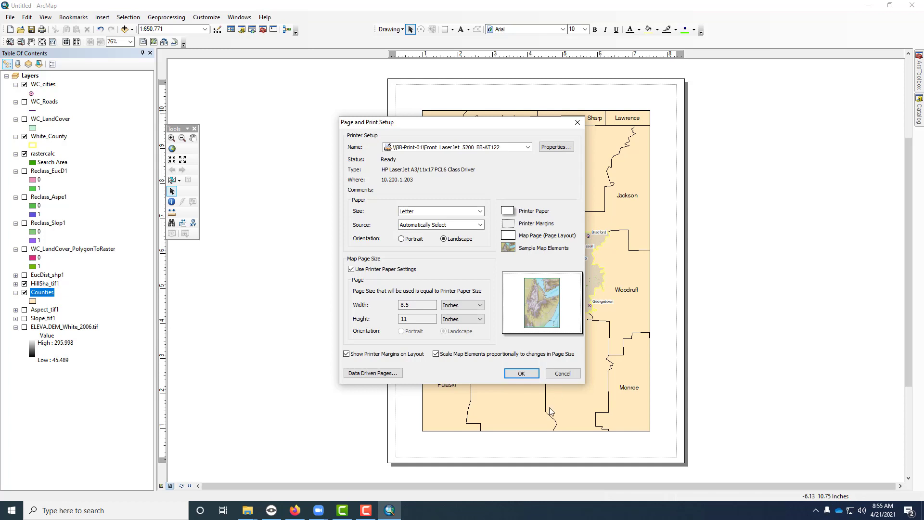
pyautogui.click(522, 373)
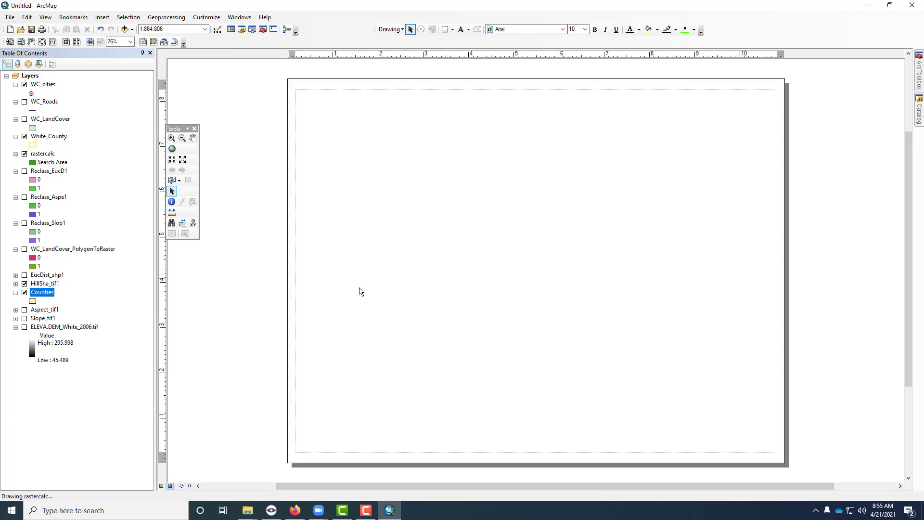
# Step: Add vertical layout guides at 1 and 10 inches and horizontal guides at 1 and about 7.5 inches
pyautogui.click(333, 56)
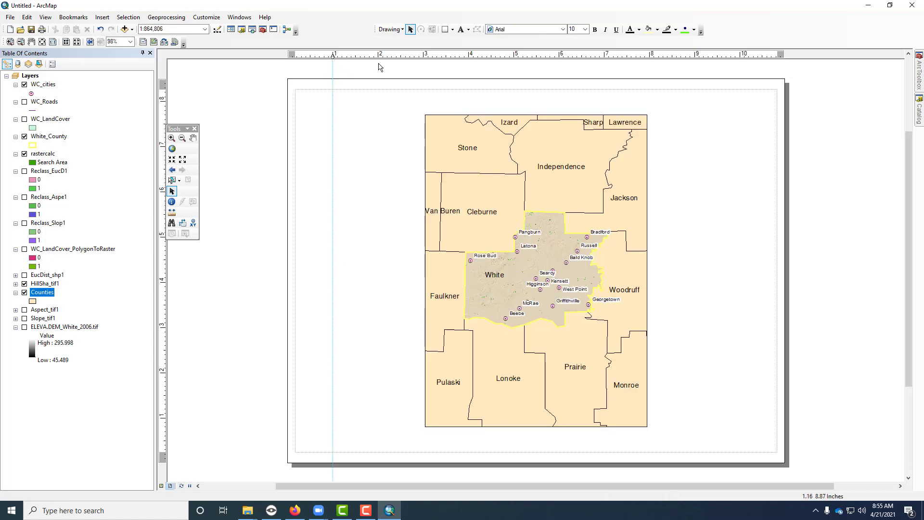
pyautogui.click(740, 57)
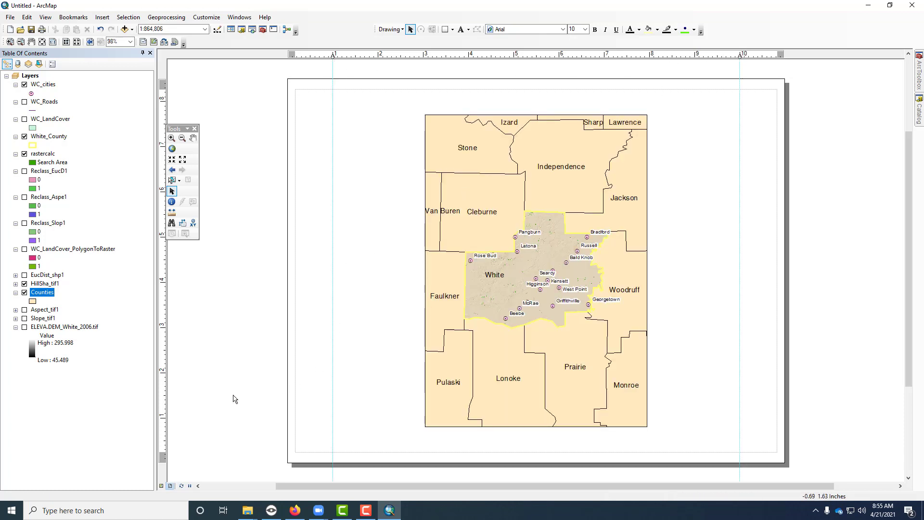
pyautogui.click(166, 418)
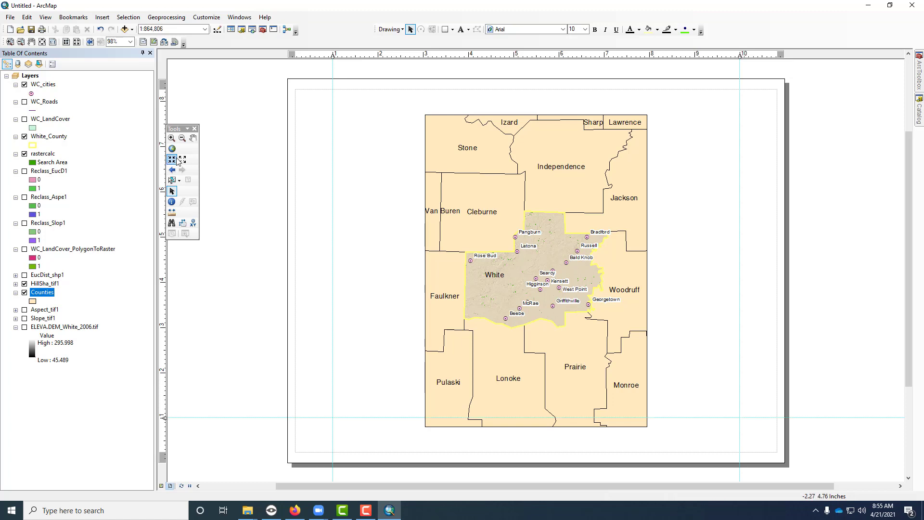
pyautogui.click(164, 124)
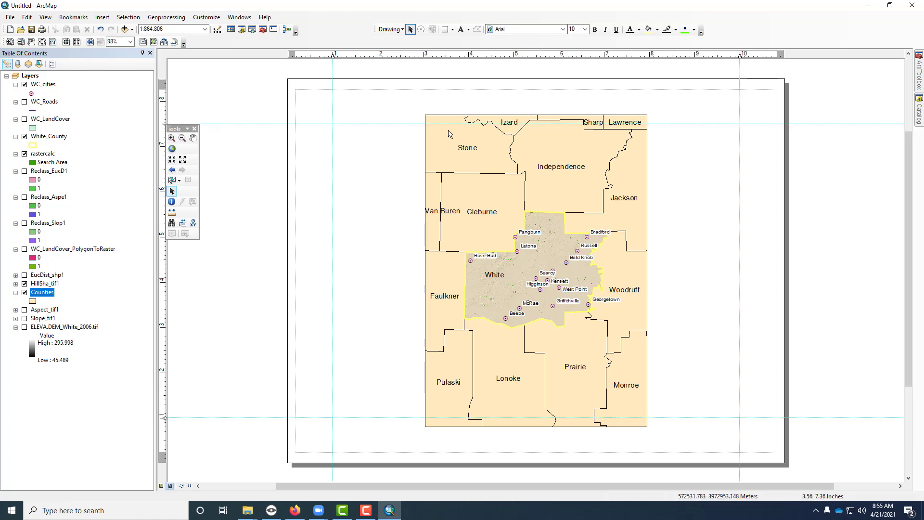
# Step: Resize the data frame so its upper-left and lower-right corners meet the layout guide intersections
pyautogui.click(430, 120)
pyautogui.moveTo(429, 116); pyautogui.dragTo(332, 124)
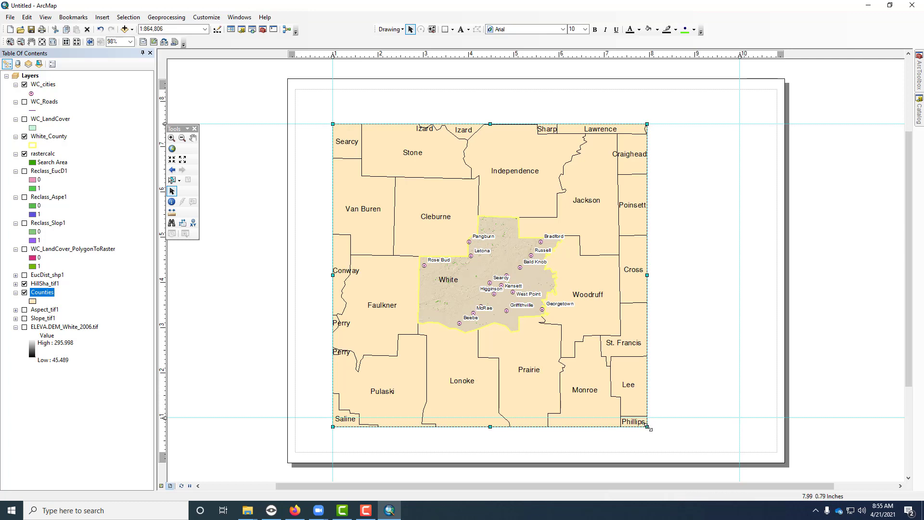
pyautogui.moveTo(664, 419); pyautogui.dragTo(734, 416)
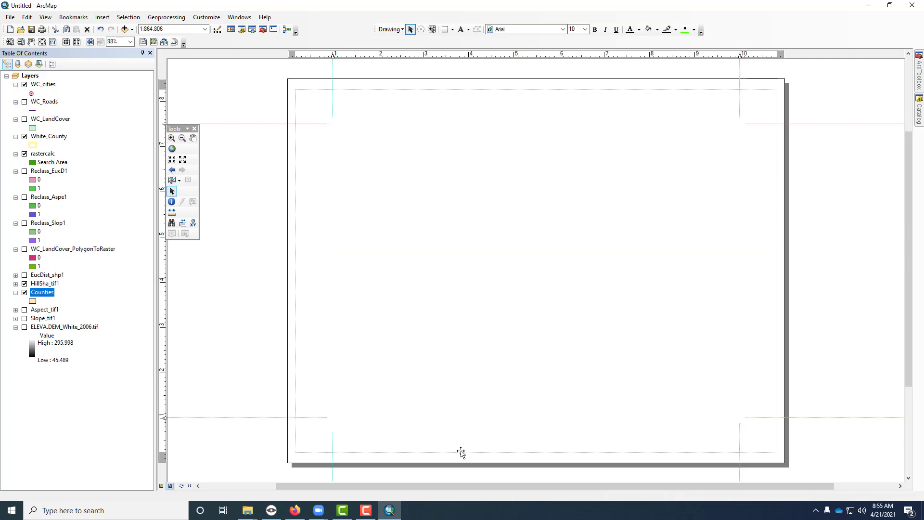
# Step: Switch to Firefox and check the required data frame scale in the Page Setup instructions
pyautogui.click(301, 513)
pyautogui.click(187, 289)
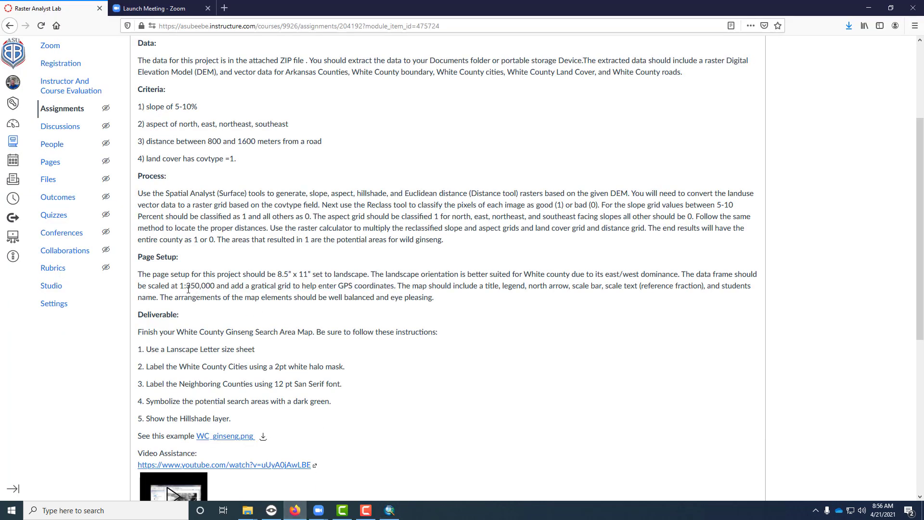
pyautogui.moveTo(187, 287); pyautogui.dragTo(215, 288)
# Step: Return to ArcMap, set the data frame scale to 1:350,000 and shift the map slightly downward within the frame
pyautogui.click(390, 510)
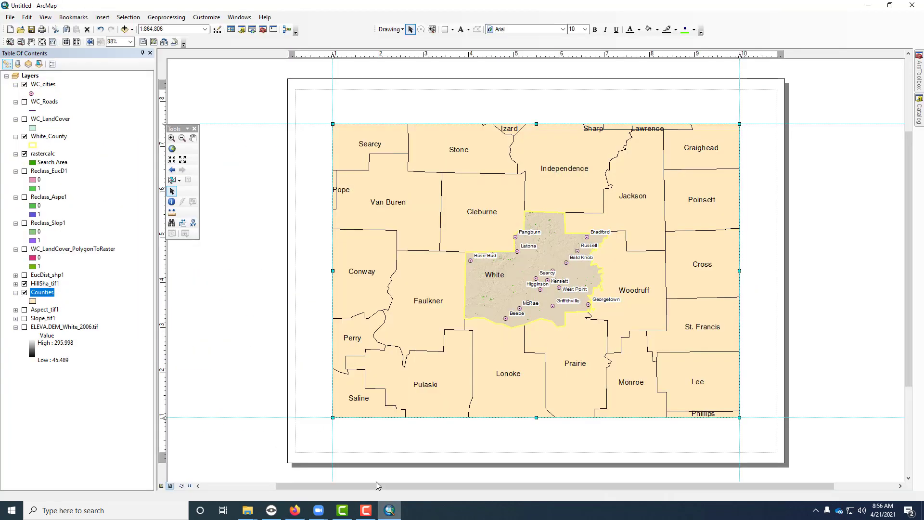
pyautogui.click(181, 31)
pyautogui.write('350,000')
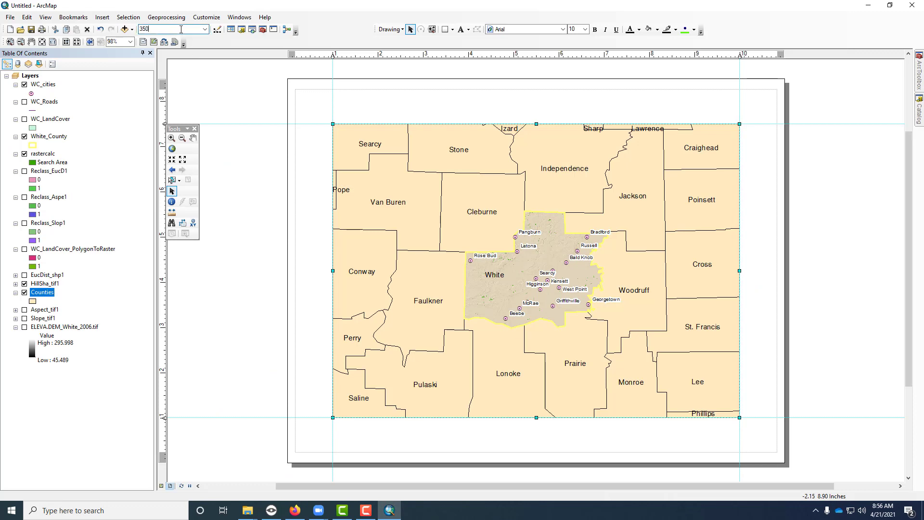
pyautogui.press('Return')
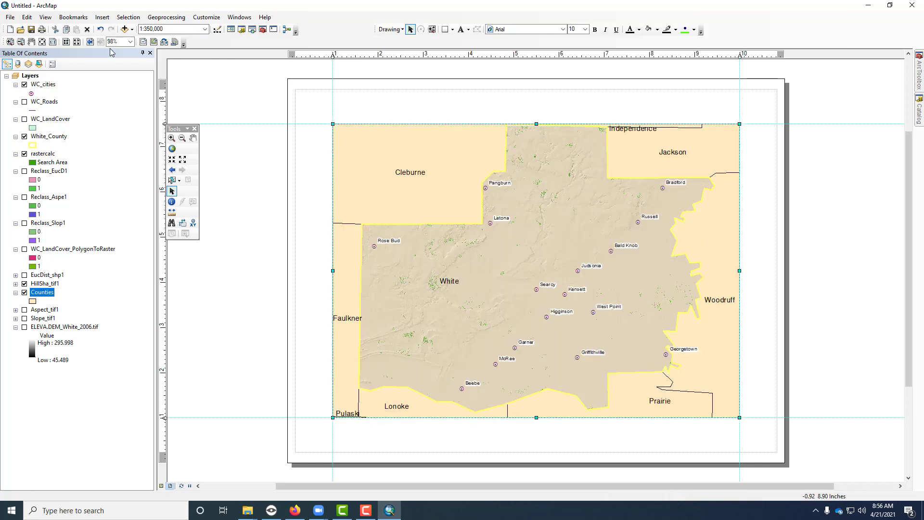
pyautogui.click(193, 137)
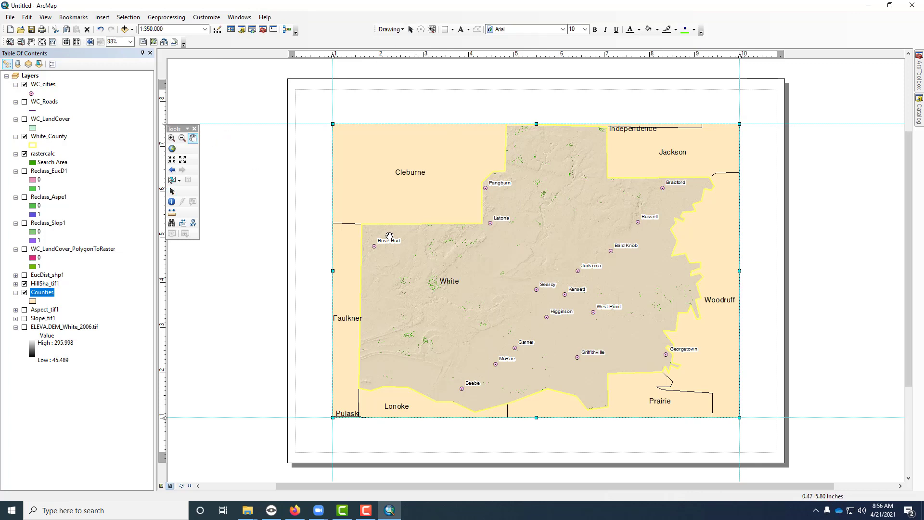
pyautogui.moveTo(498, 263); pyautogui.dragTo(498, 266)
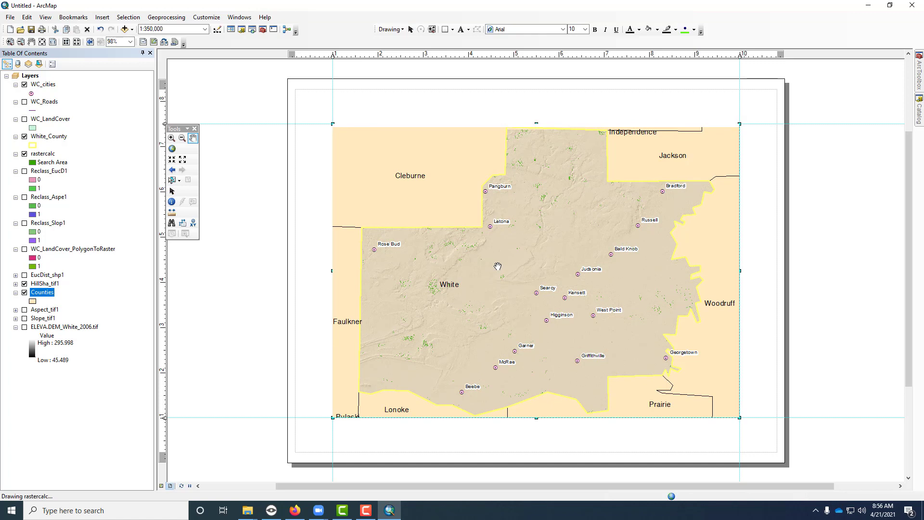
# Step: Shift the map slightly left within the layout data frame and switch back to selecting elements
pyautogui.moveTo(497, 266)
pyautogui.mouseDown()
pyautogui.moveTo(536, 271)
pyautogui.moveTo(493, 264)
pyautogui.mouseUp()
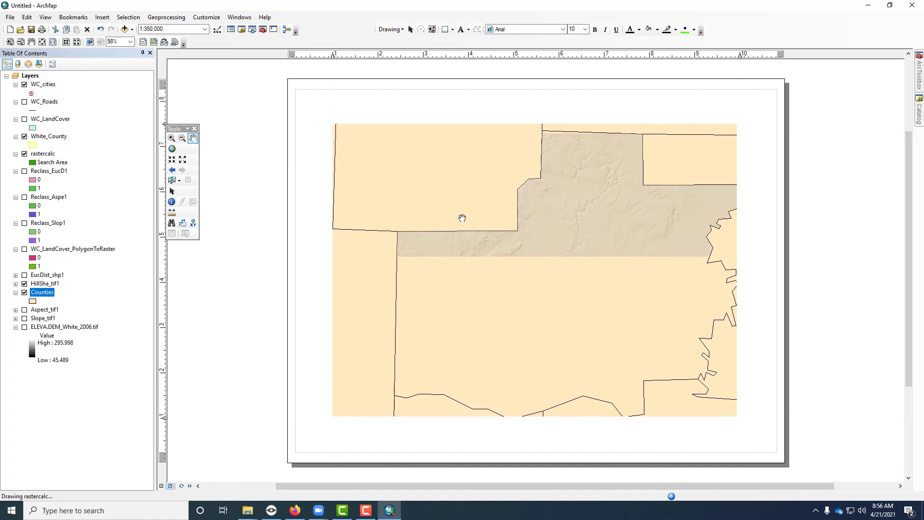
pyautogui.moveTo(478, 233); pyautogui.dragTo(453, 232)
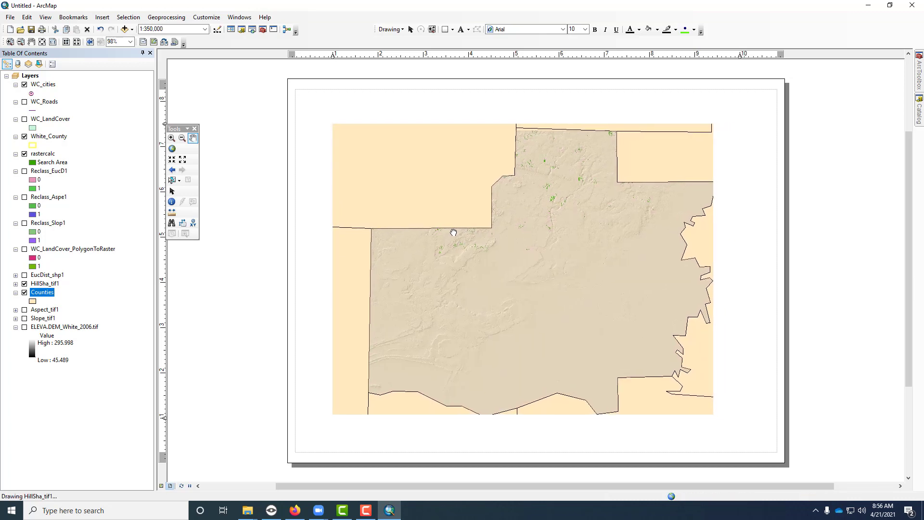
pyautogui.moveTo(454, 243); pyautogui.dragTo(441, 243)
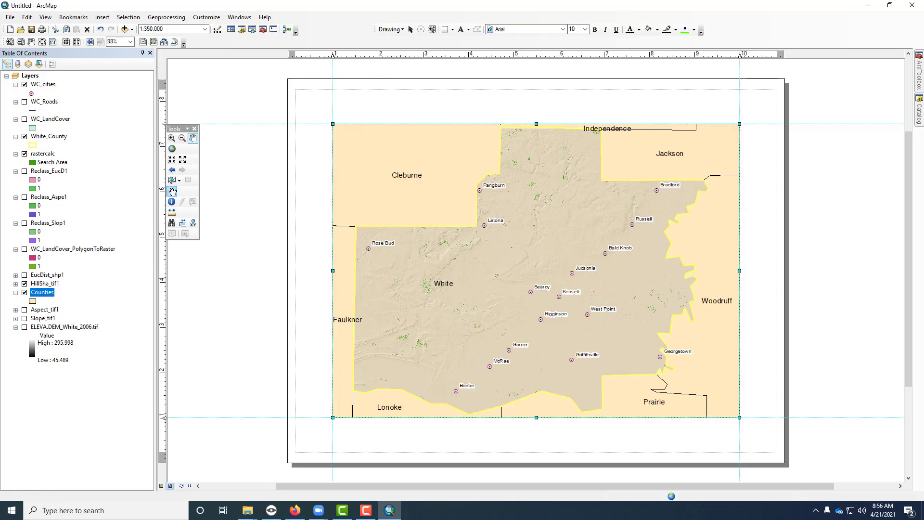
pyautogui.click(172, 192)
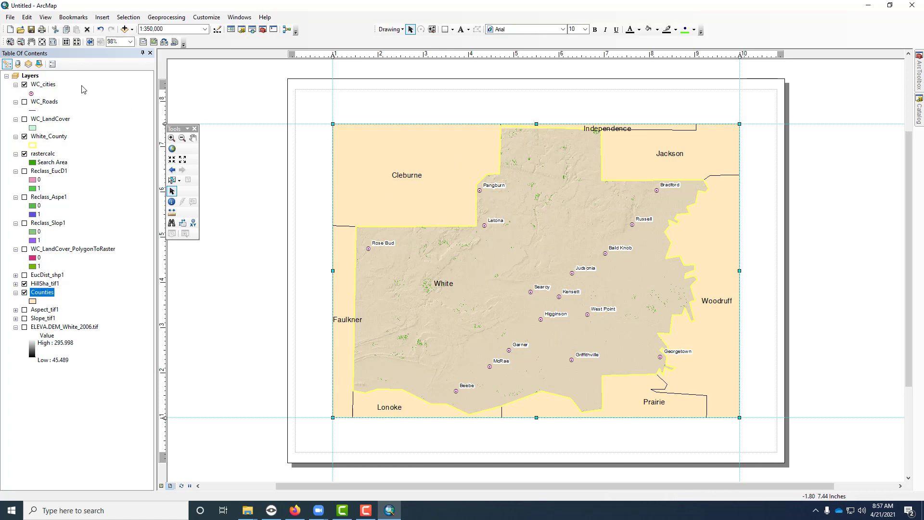
# Step: Start a new reference grid for the Layers data frame as a graticule of meridians and parallels
pyautogui.click(30, 76)
pyautogui.rightClick(30, 76)
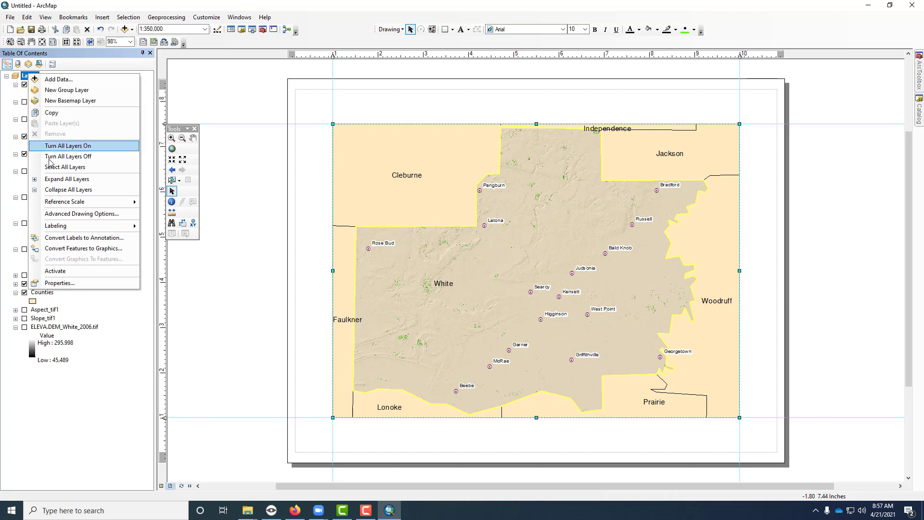
pyautogui.click(75, 284)
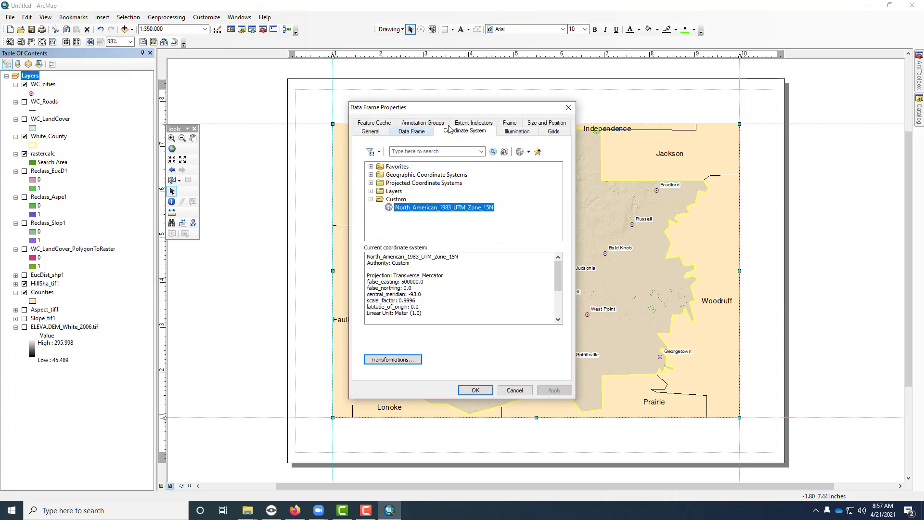
pyautogui.click(553, 133)
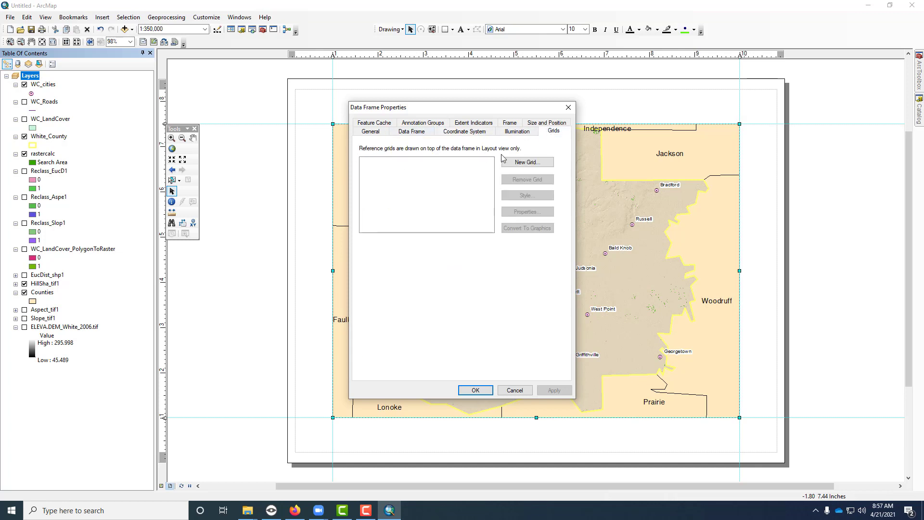
pyautogui.click(518, 163)
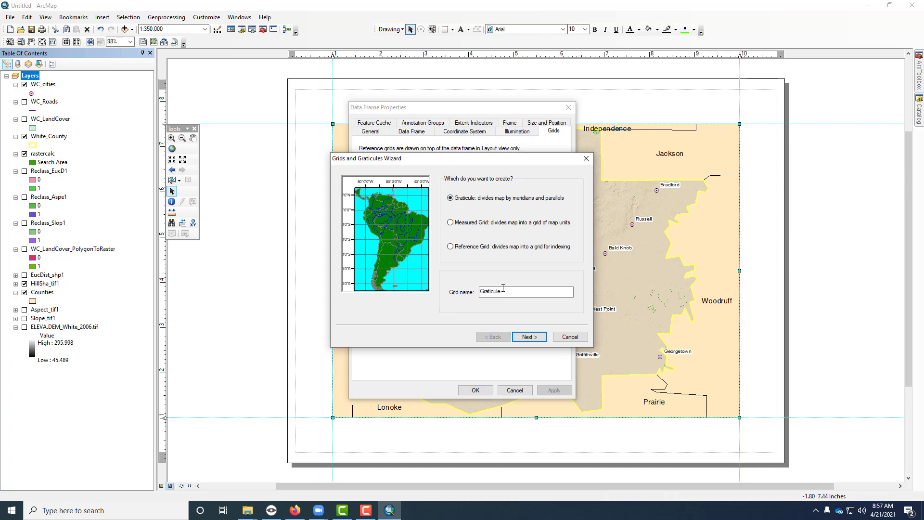
pyautogui.click(535, 337)
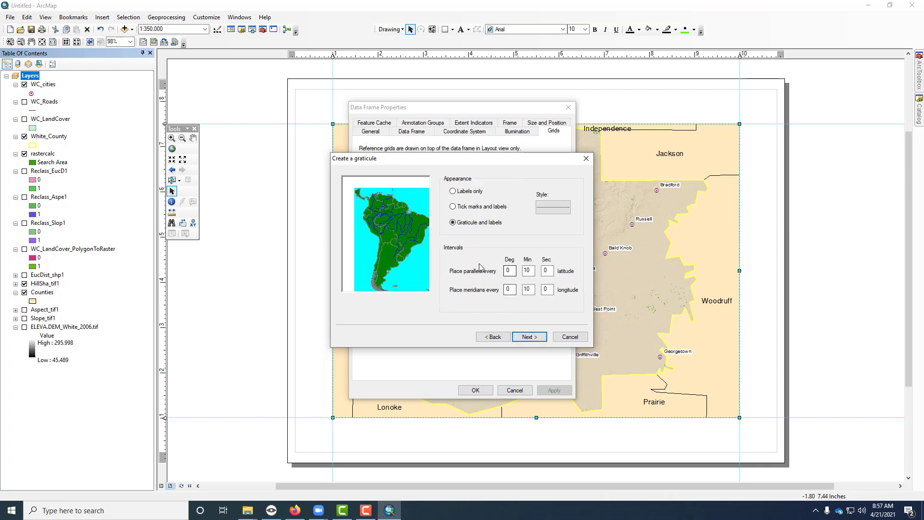
# Step: Place the graticule's parallels and meridians every 3 minutes and finish it with a simple border, stored as a fixed grid
pyautogui.moveTo(534, 270); pyautogui.dragTo(521, 270)
pyautogui.write('3')
pyautogui.doubleClick(530, 289)
pyautogui.write('3')
pyautogui.click(529, 337)
pyautogui.click(530, 337)
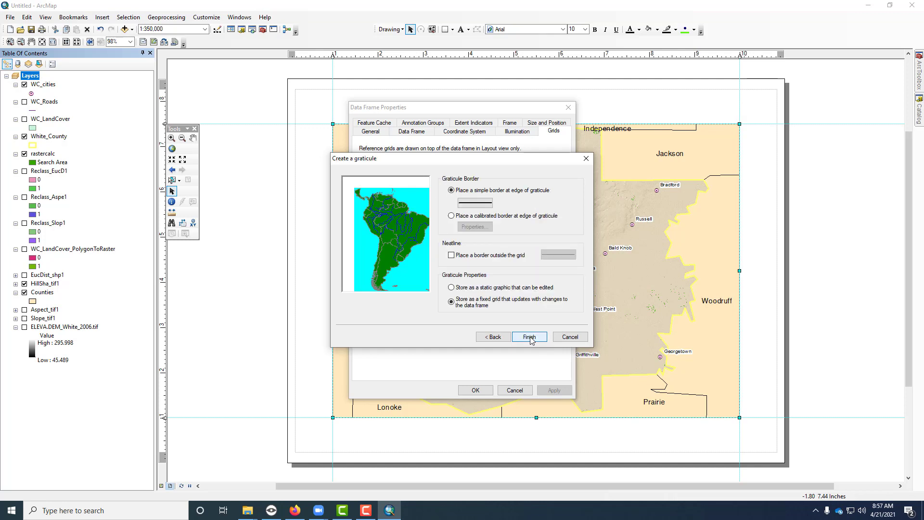
pyautogui.click(530, 338)
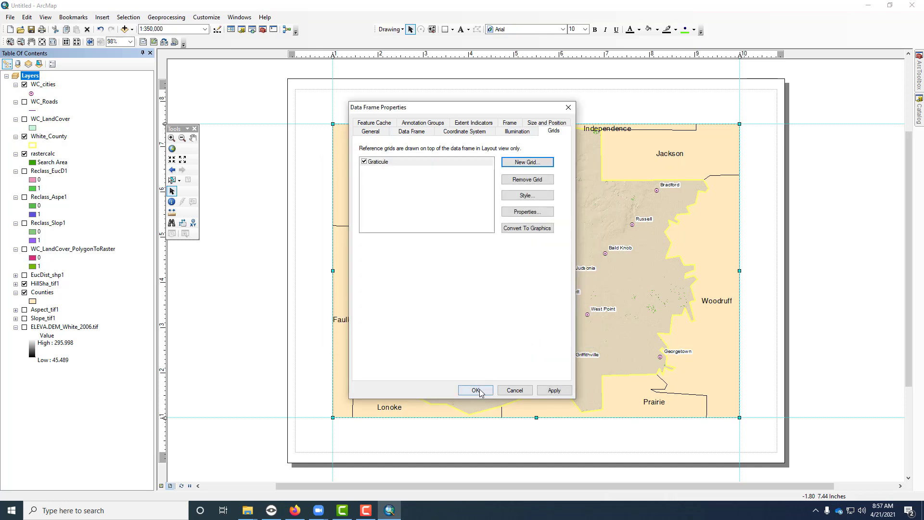
# Step: Apply the graticule to the data frame, accepting the current coordinate system despite the geographic coordinate system warning
pyautogui.click(553, 390)
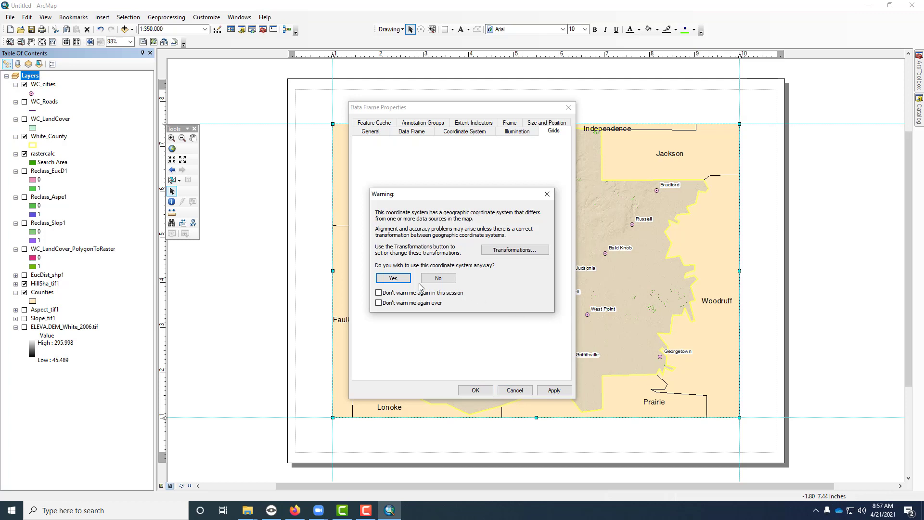
pyautogui.click(393, 278)
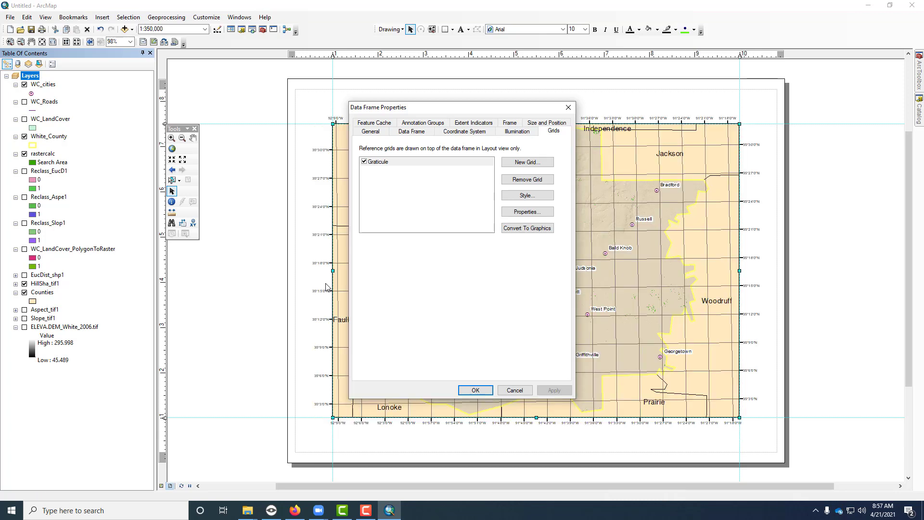
pyautogui.click(477, 390)
pyautogui.click(402, 280)
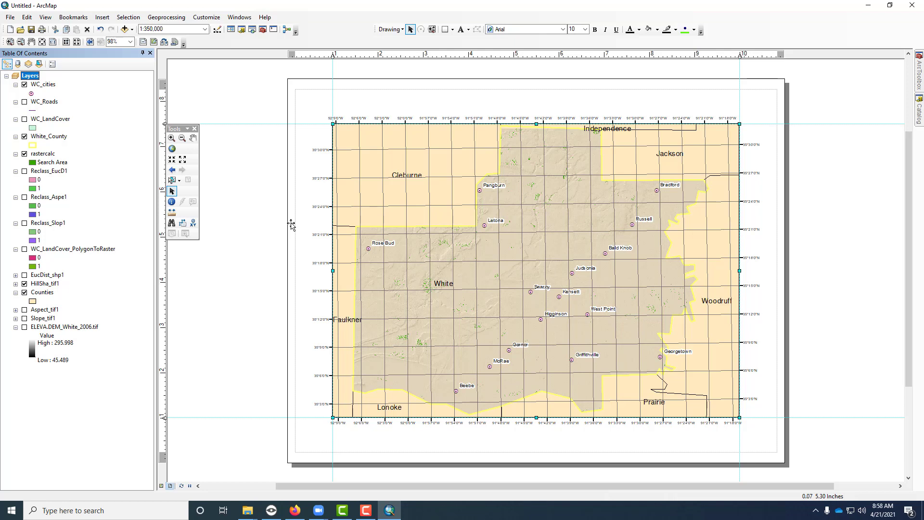
# Step: Change the colour of the graticule's major division tick symbol to medium gray
pyautogui.rightClick(29, 77)
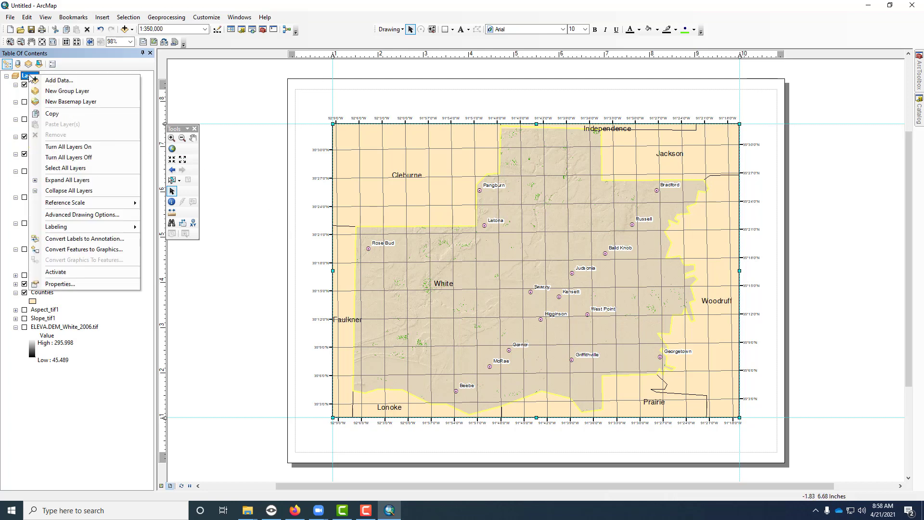
pyautogui.click(69, 284)
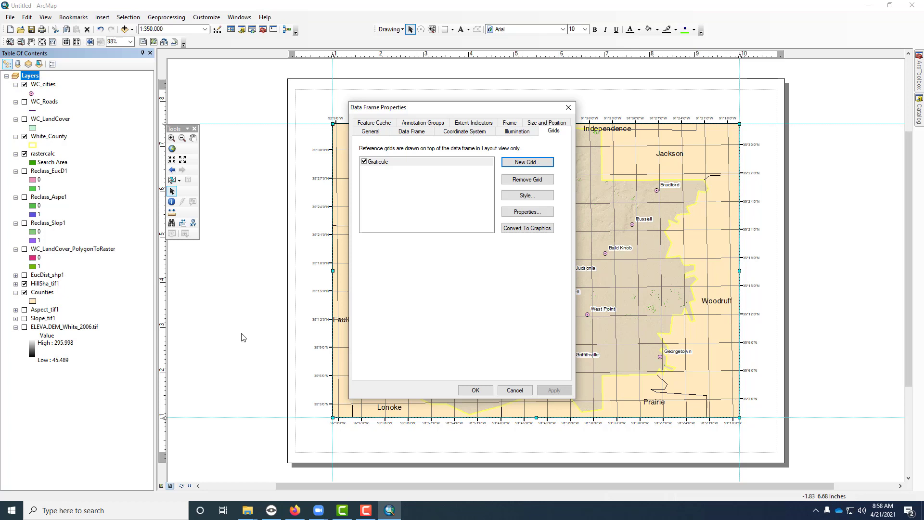
pyautogui.click(534, 214)
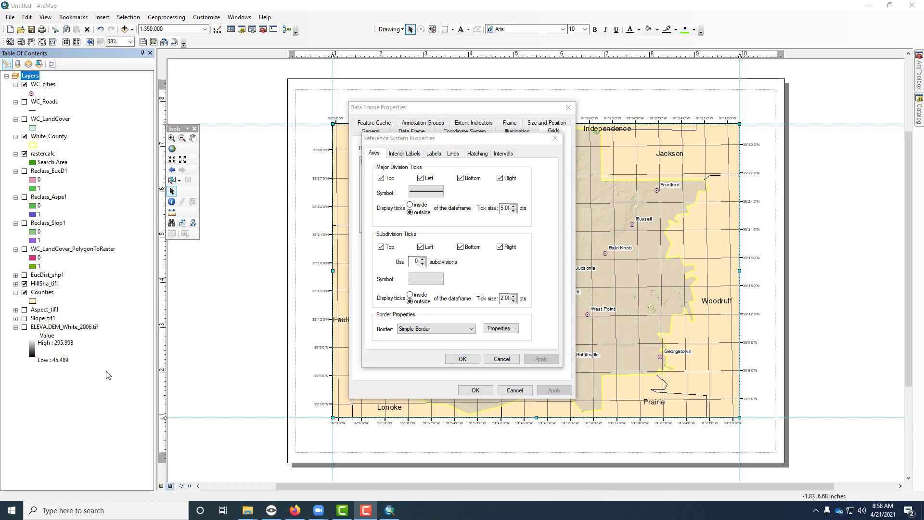
pyautogui.click(420, 194)
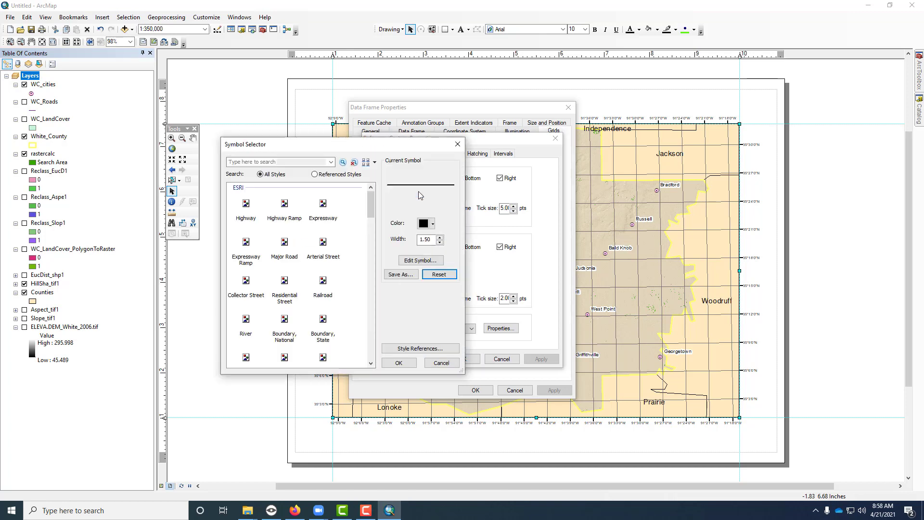
pyautogui.click(434, 225)
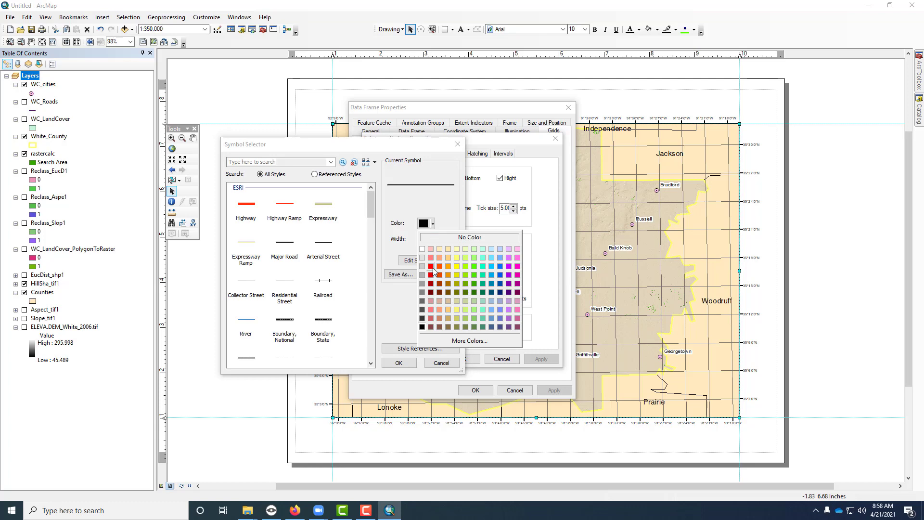
pyautogui.click(422, 283)
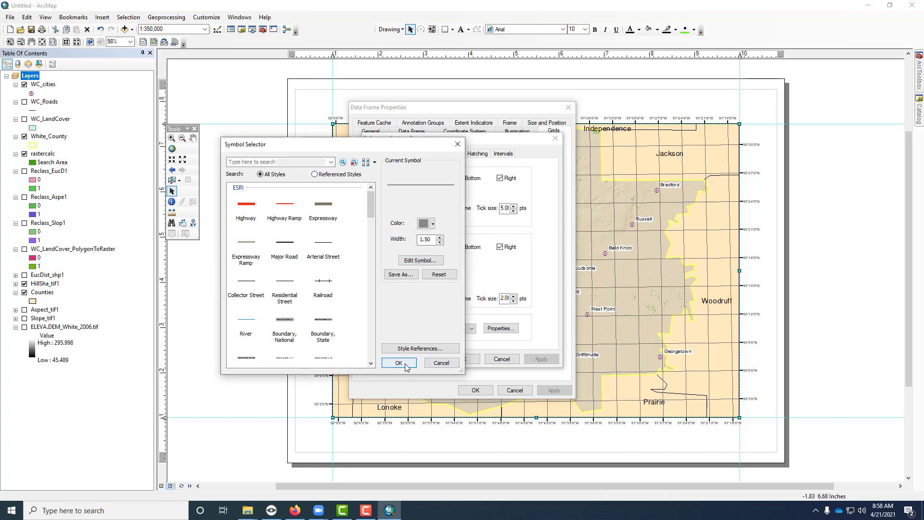
pyautogui.click(441, 363)
pyautogui.click(461, 359)
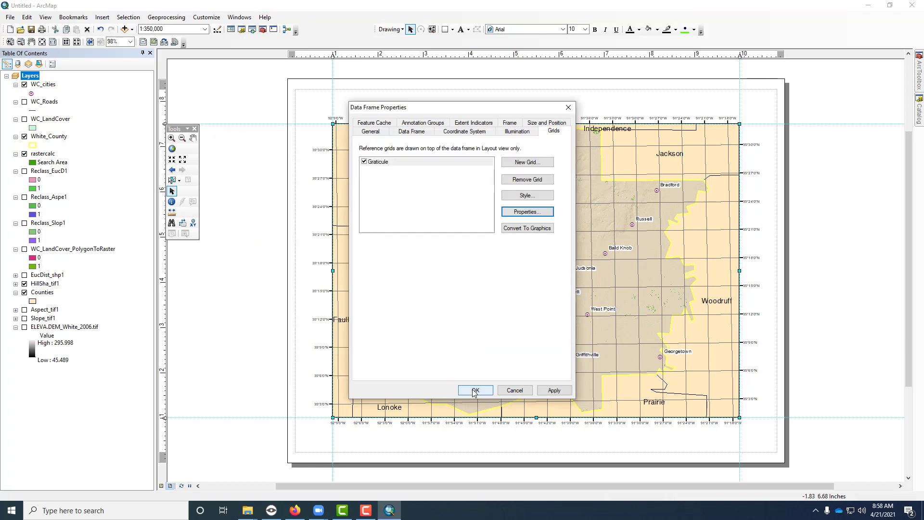
pyautogui.click(475, 390)
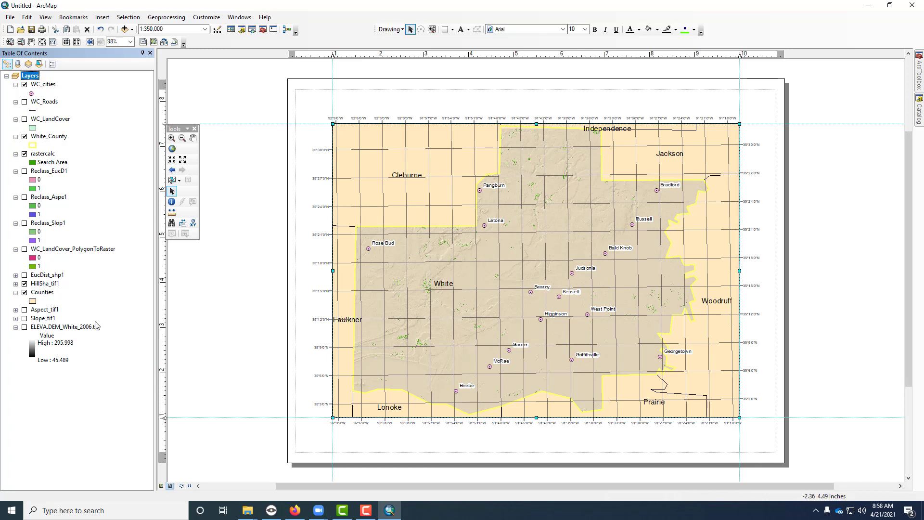
# Step: Set the colour of the graticule's grid line symbol to medium gray, still showing it as a grid of lines
pyautogui.rightClick(31, 77)
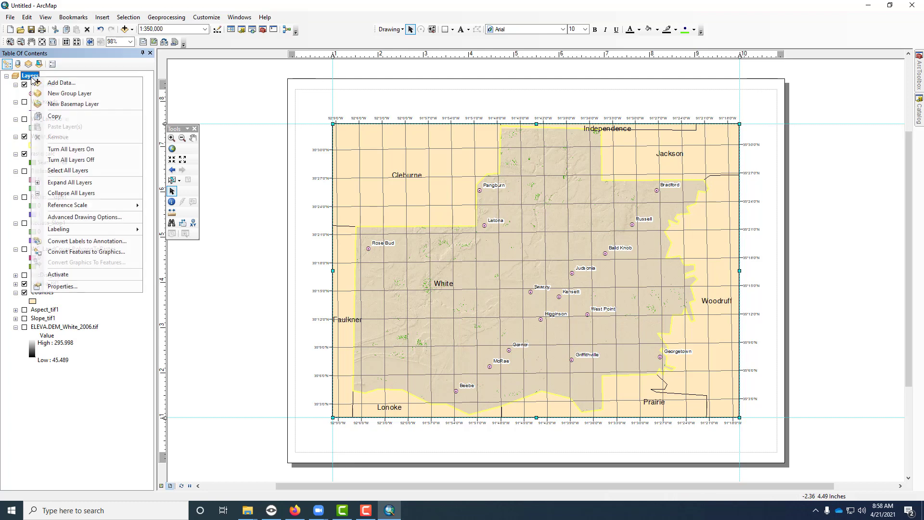
pyautogui.click(62, 286)
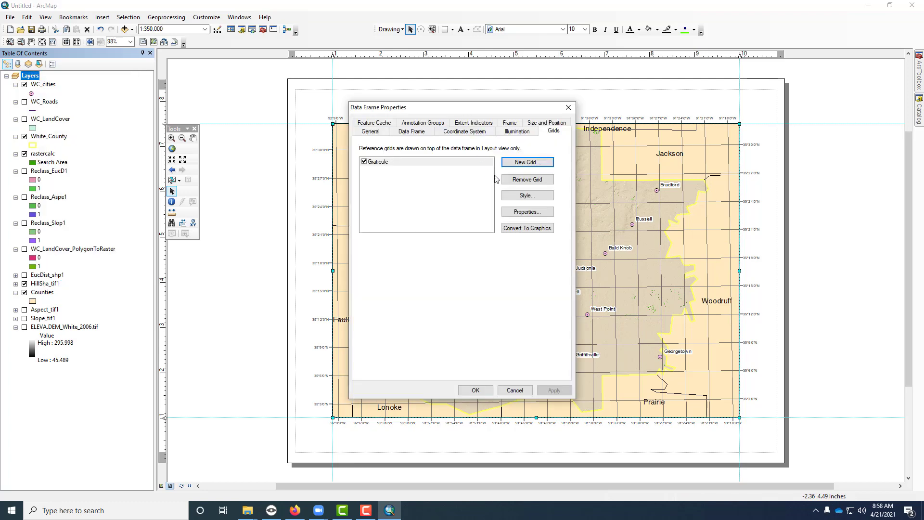
pyautogui.click(525, 196)
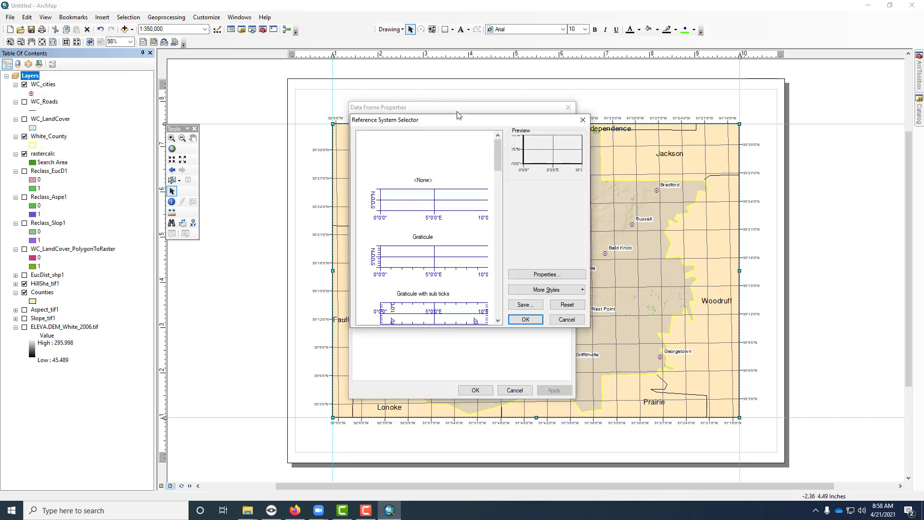
pyautogui.click(561, 319)
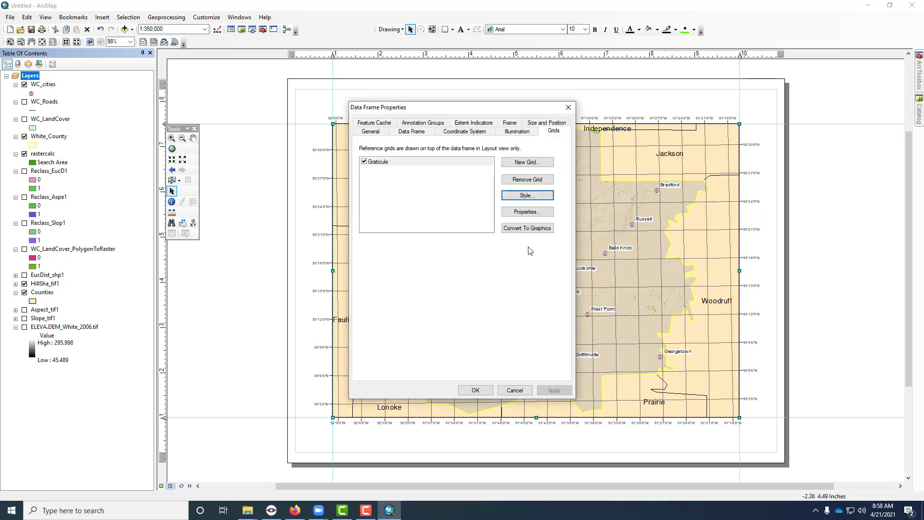
pyautogui.click(527, 212)
pyautogui.moveTo(456, 143); pyautogui.dragTo(317, 143)
pyautogui.click(313, 153)
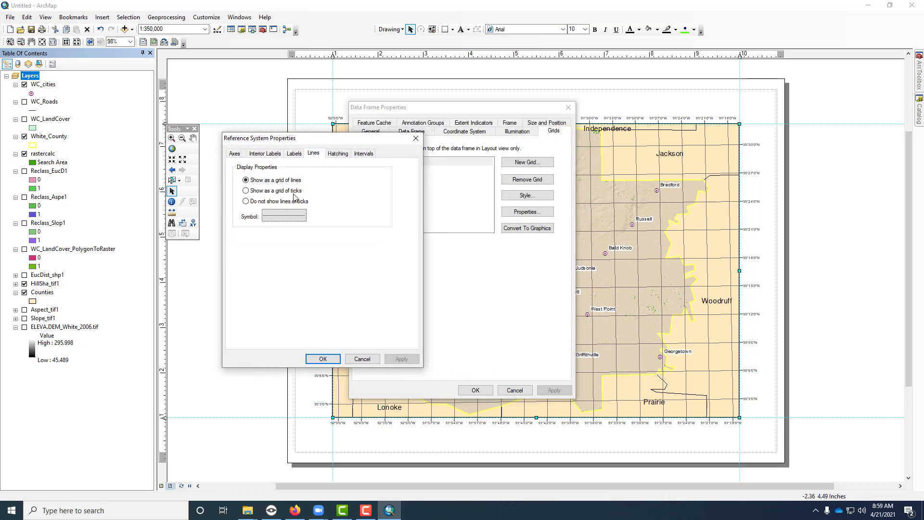
pyautogui.click(277, 216)
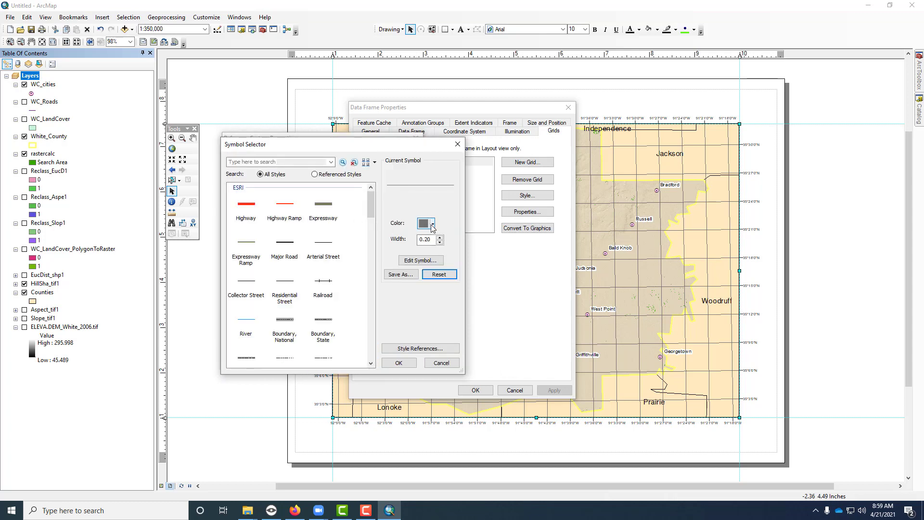
pyautogui.click(432, 223)
pyautogui.click(423, 292)
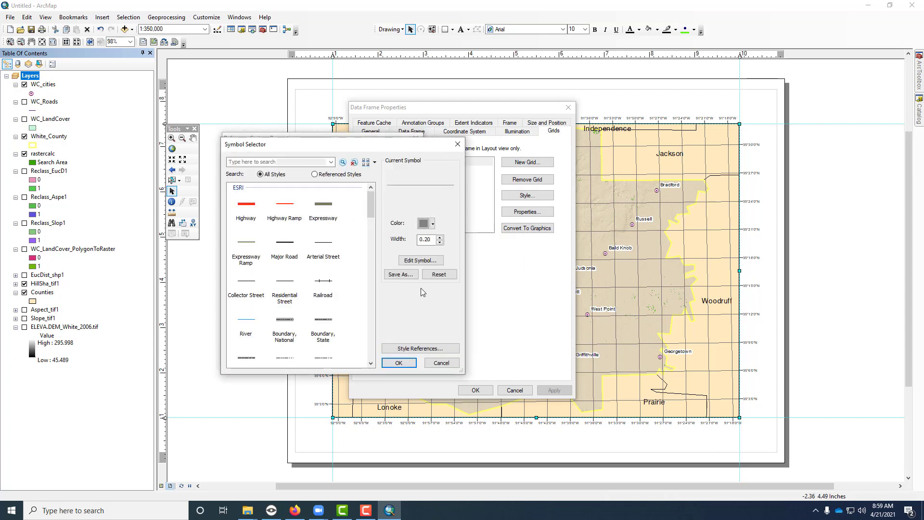
pyautogui.click(399, 363)
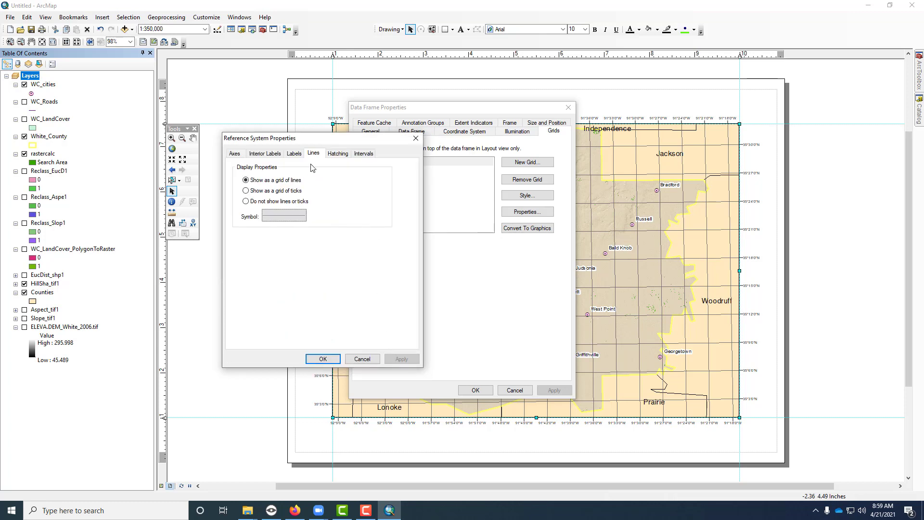
# Step: Check the colour and width of the graticule's major division tick symbol and keep them
pyautogui.click(236, 153)
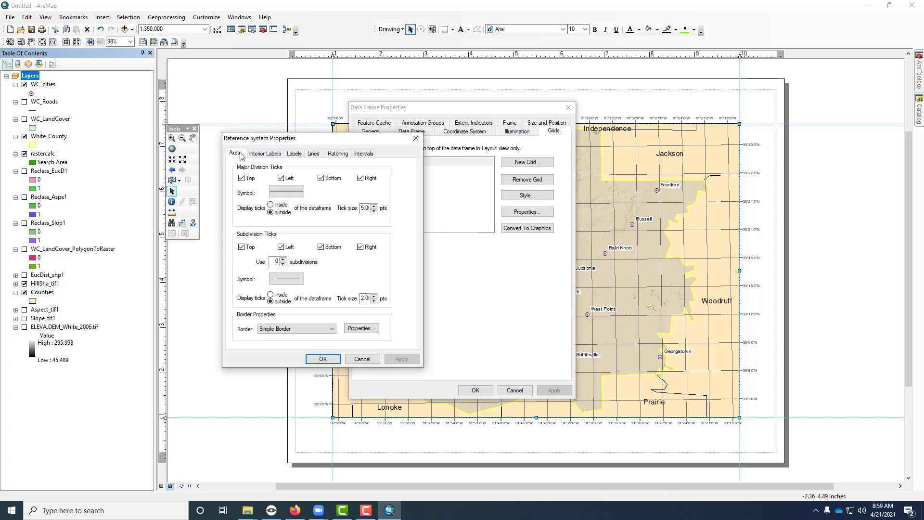
pyautogui.click(280, 193)
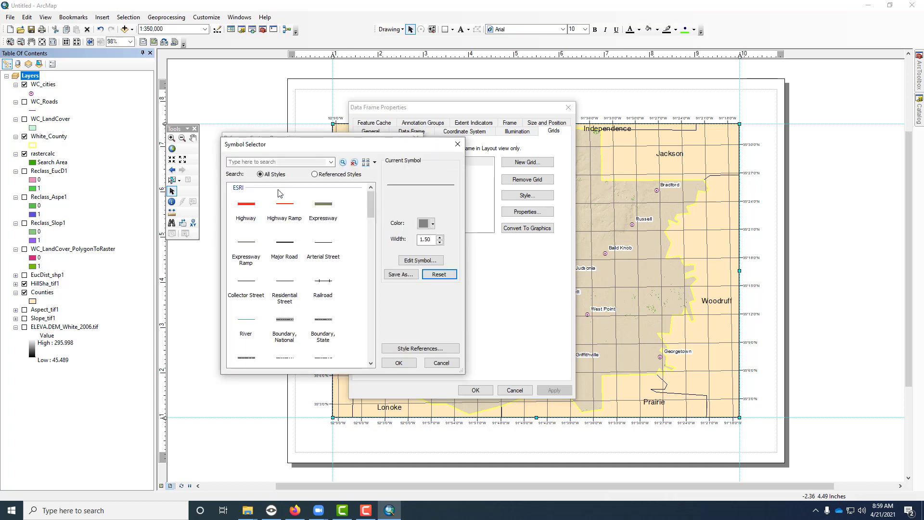
pyautogui.click(399, 364)
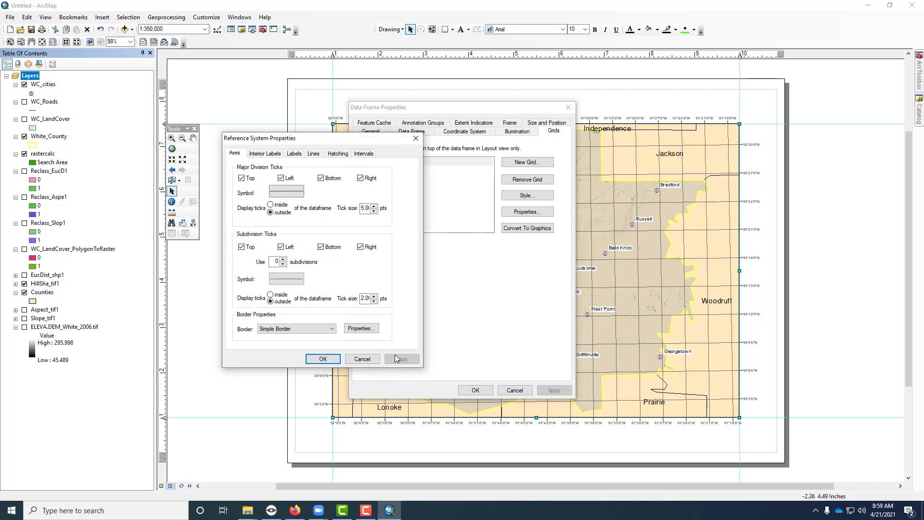
# Step: Review the graticule's interval and hatching settings, keep the hatch mark symbol, and accept the grid properties for the data frame
pyautogui.click(364, 154)
pyautogui.click(339, 154)
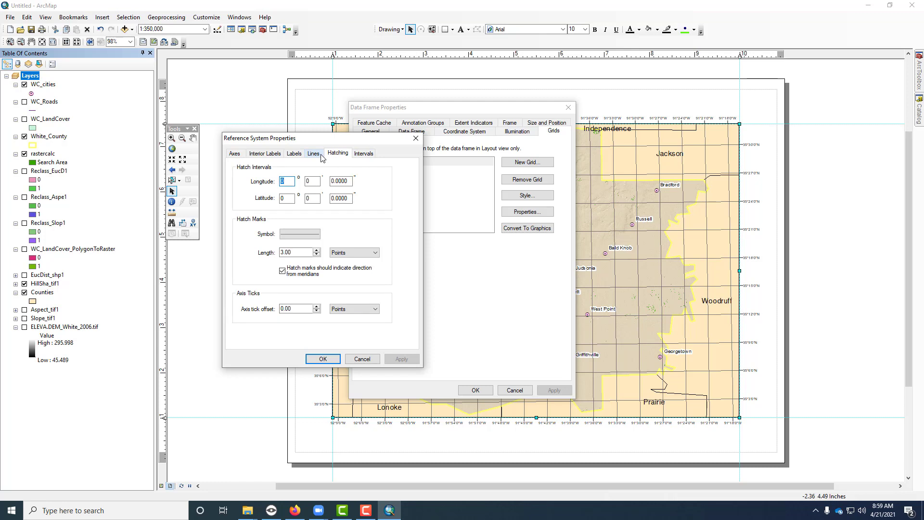
pyautogui.click(310, 236)
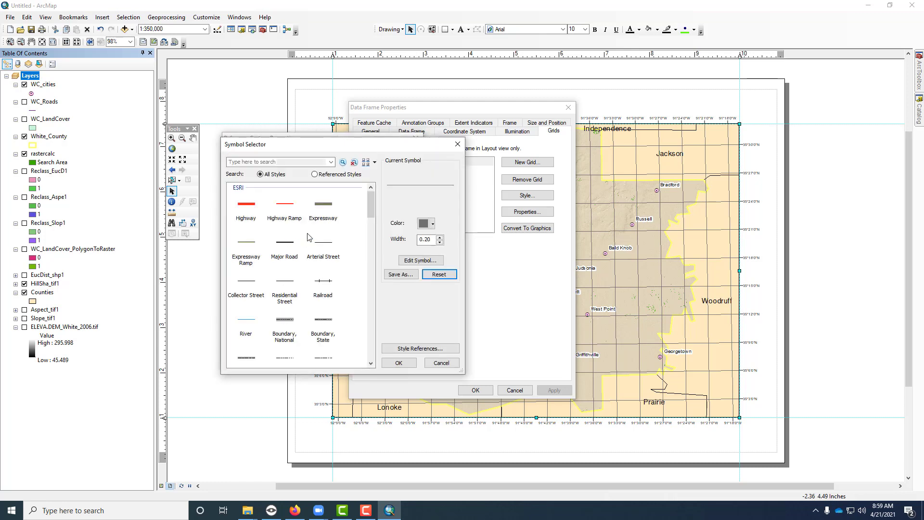
pyautogui.click(399, 362)
pyautogui.click(339, 359)
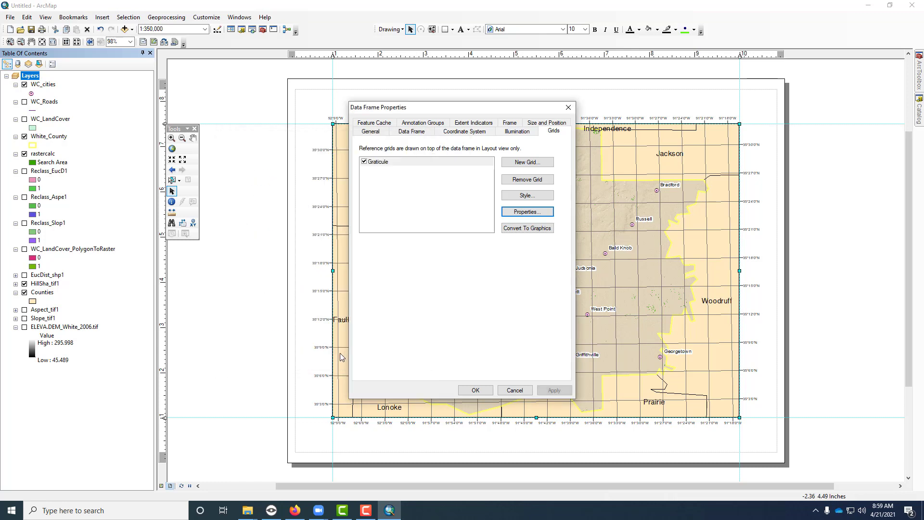
pyautogui.click(476, 390)
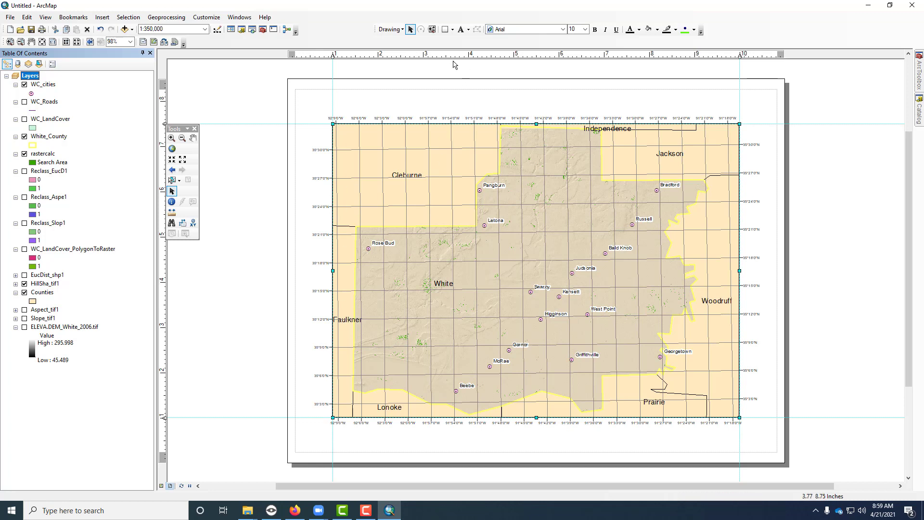
# Step: Examine the graticule's ticks and coordinate labels closely at the map's northwest corner
pyautogui.click(10, 41)
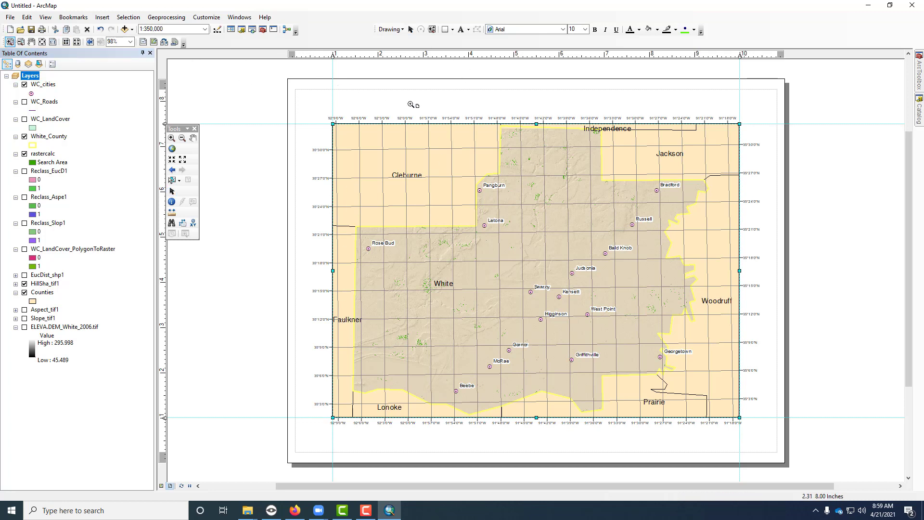
pyautogui.moveTo(410, 100); pyautogui.dragTo(289, 200)
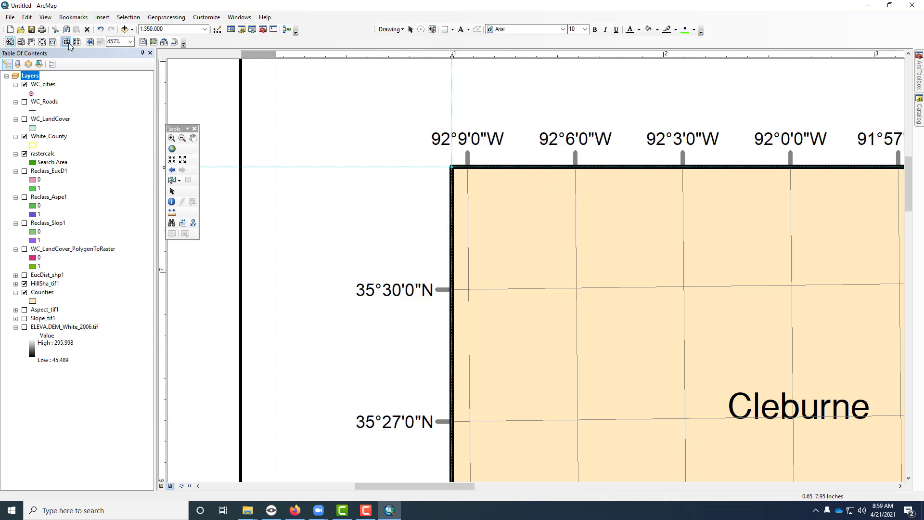
pyautogui.click(42, 41)
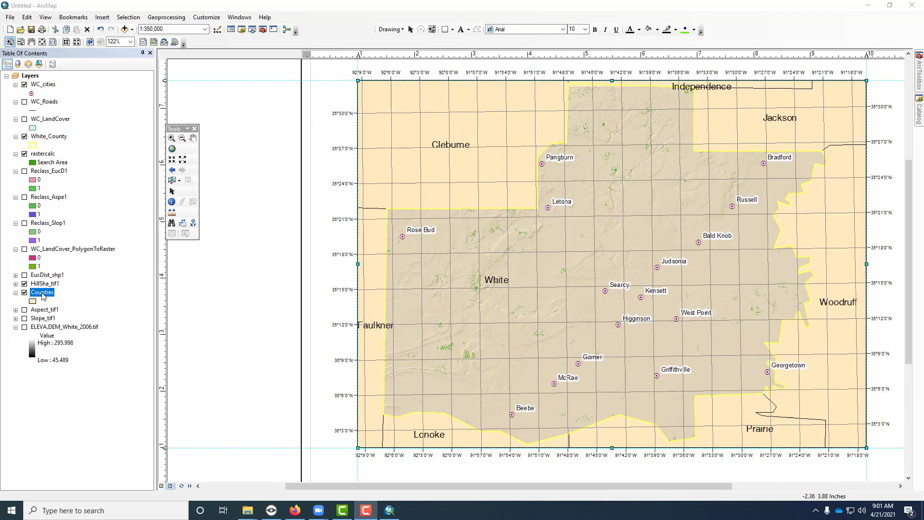
# Step: Convert the Counties labels to annotation stored in the map, for features in the current extent only, leaving out unplaced labels
pyautogui.rightClick(43, 292)
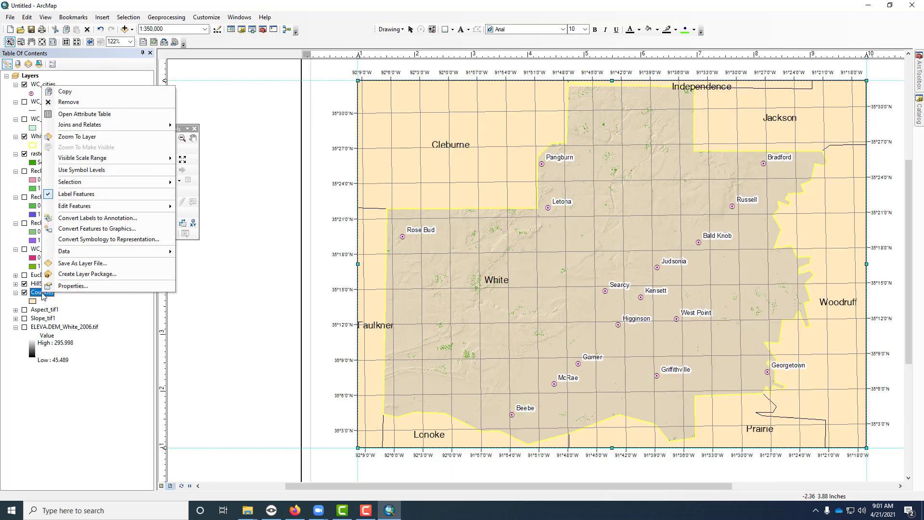
pyautogui.click(82, 219)
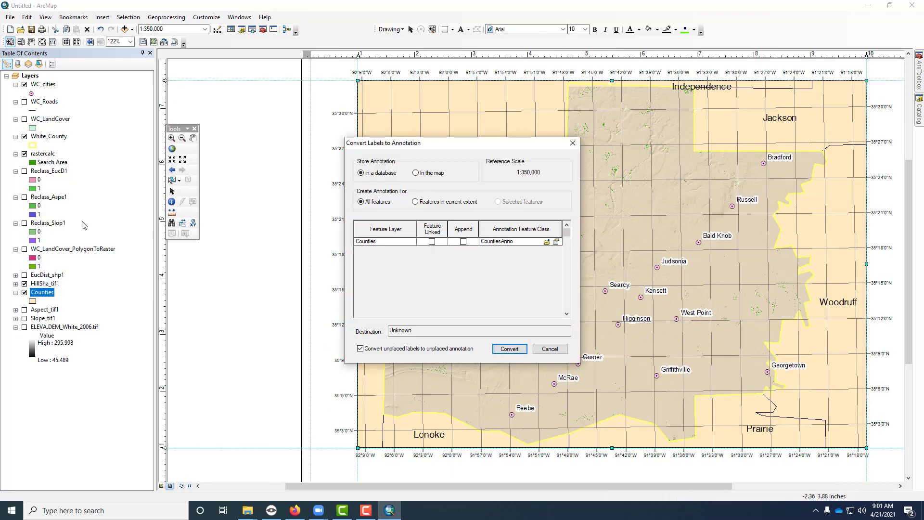
pyautogui.click(416, 173)
pyautogui.click(415, 202)
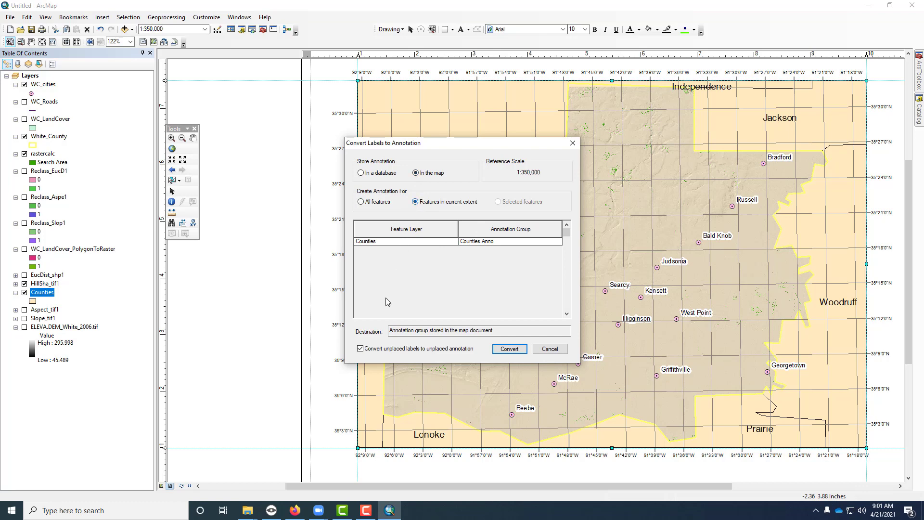
pyautogui.click(362, 352)
pyautogui.click(511, 349)
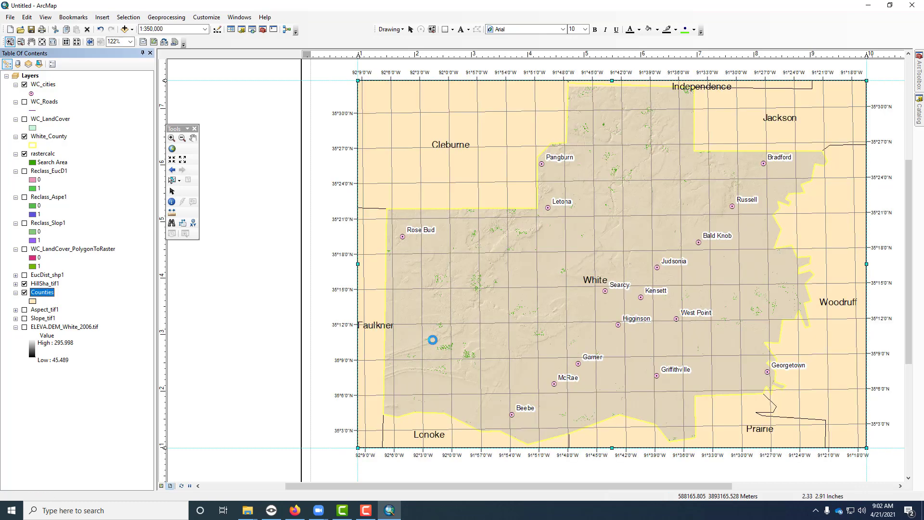
# Step: In data view, move the Cleburne label slightly northwest and the Independence label east, just above the county line
pyautogui.click(411, 30)
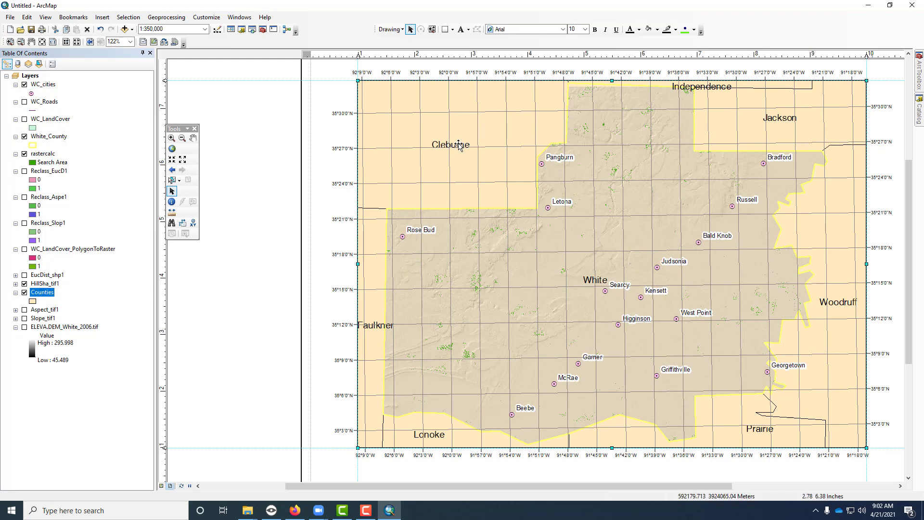
pyautogui.moveTo(461, 140); pyautogui.dragTo(459, 142)
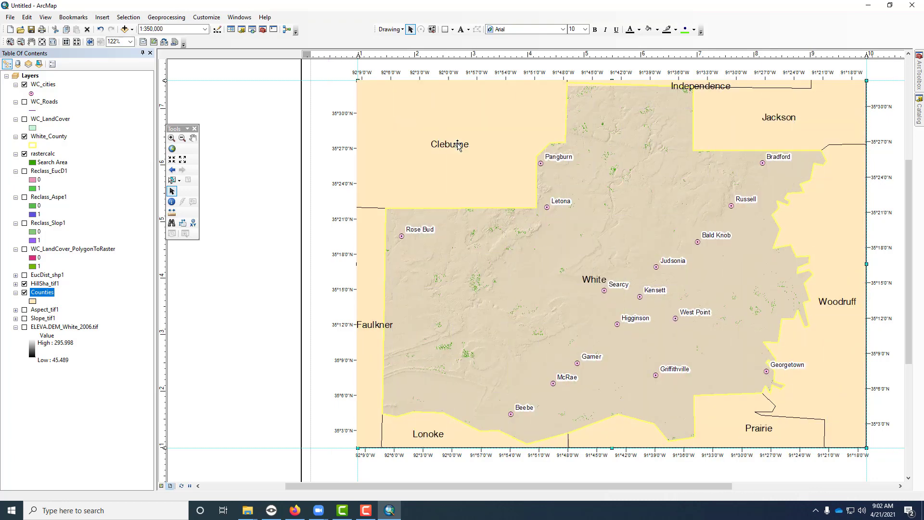
pyautogui.click(161, 485)
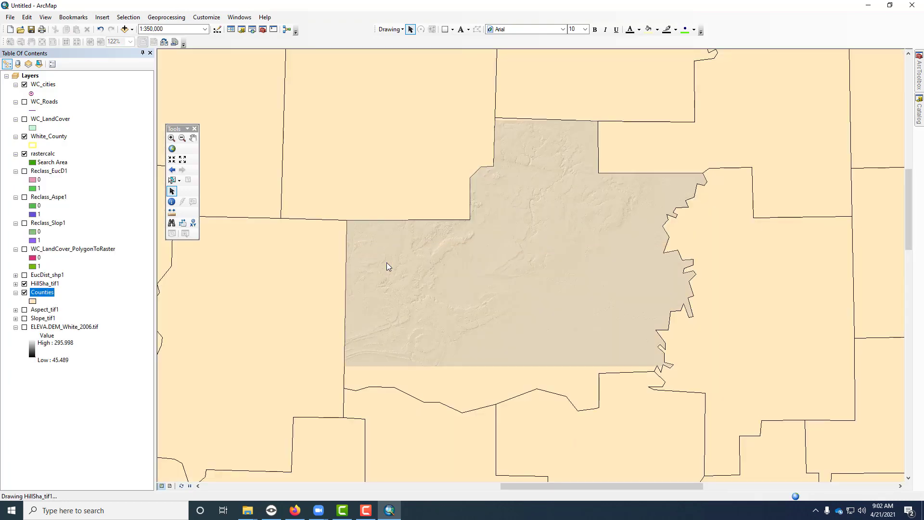
pyautogui.click(410, 29)
pyautogui.click(403, 172)
pyautogui.moveTo(404, 172); pyautogui.dragTo(394, 164)
pyautogui.click(602, 120)
pyautogui.moveTo(601, 120); pyautogui.dragTo(624, 116)
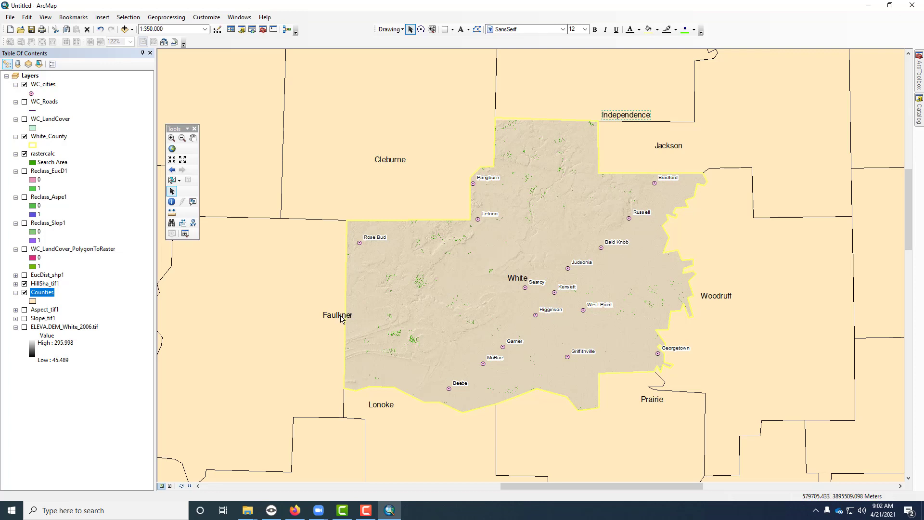
# Step: Return to layout view, focus the data frame, and delete the Independence and Faulkner county labels
pyautogui.click(170, 486)
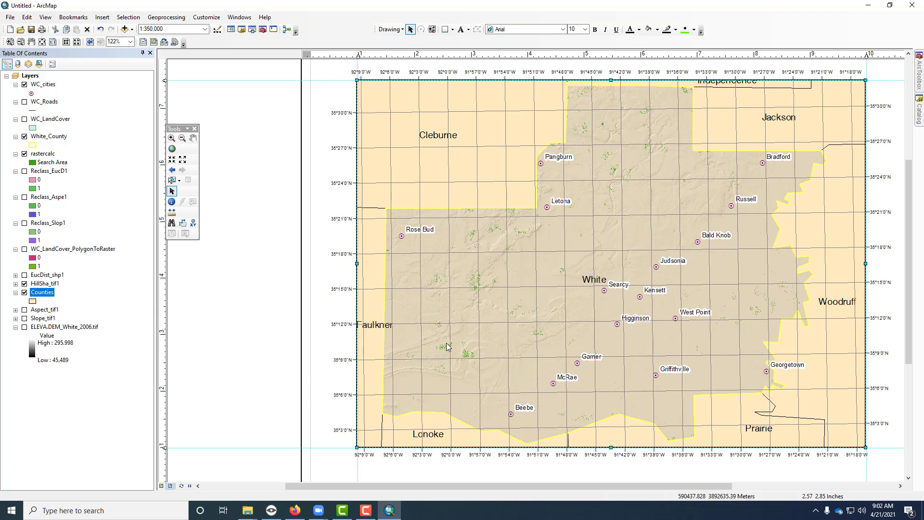
pyautogui.doubleClick(726, 101)
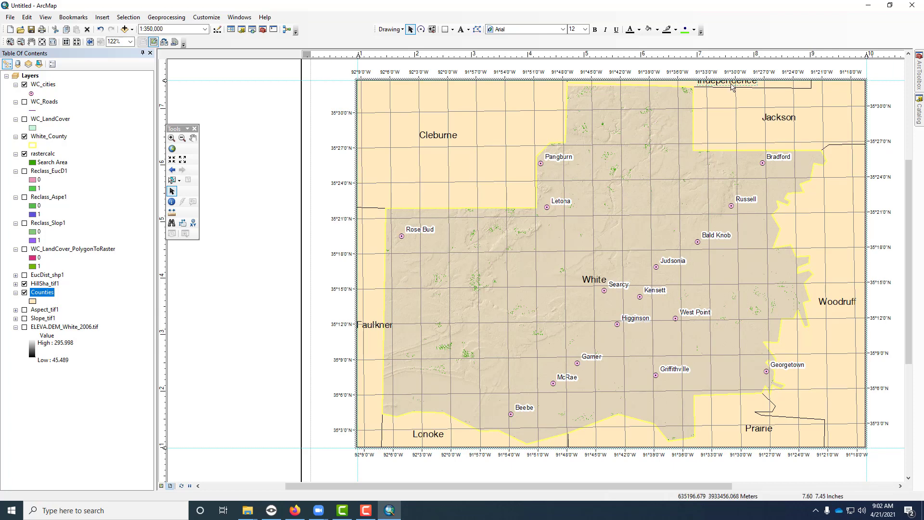
pyautogui.click(731, 86)
pyautogui.moveTo(731, 85); pyautogui.dragTo(754, 100)
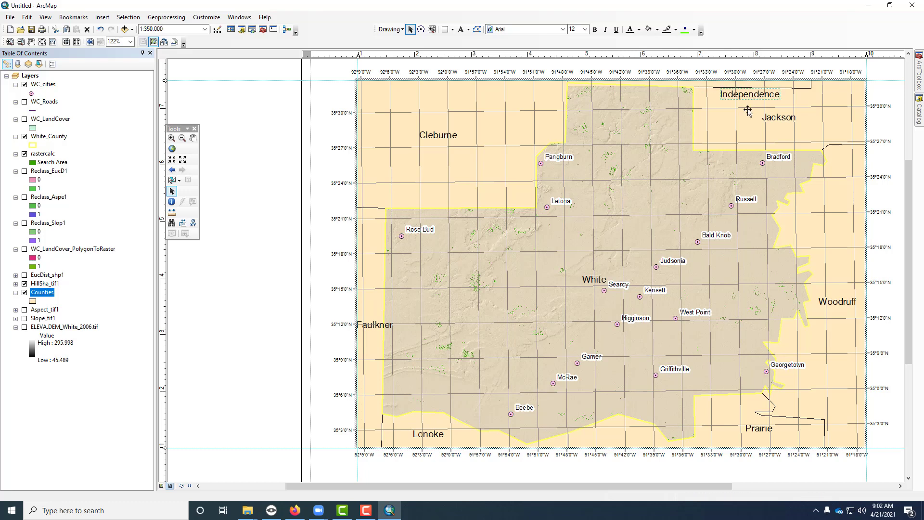
pyautogui.press('Delete')
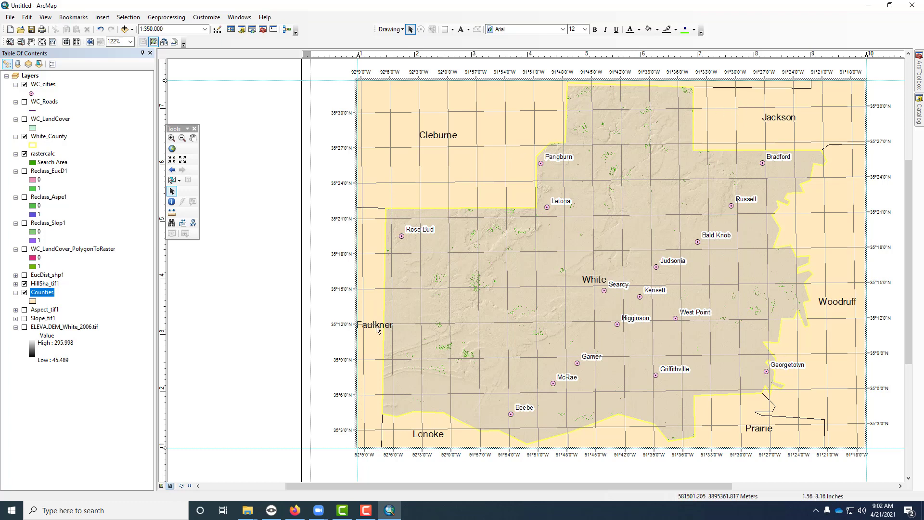
pyautogui.click(374, 329)
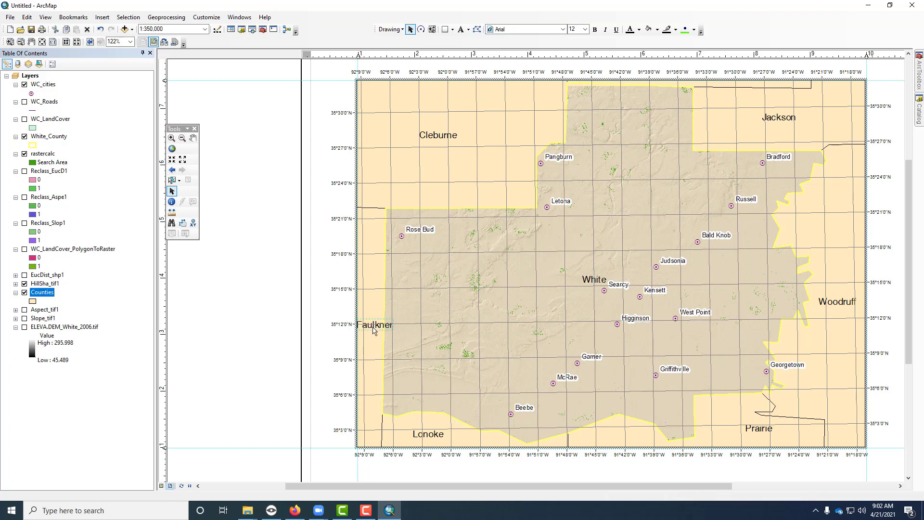
pyautogui.press('Delete')
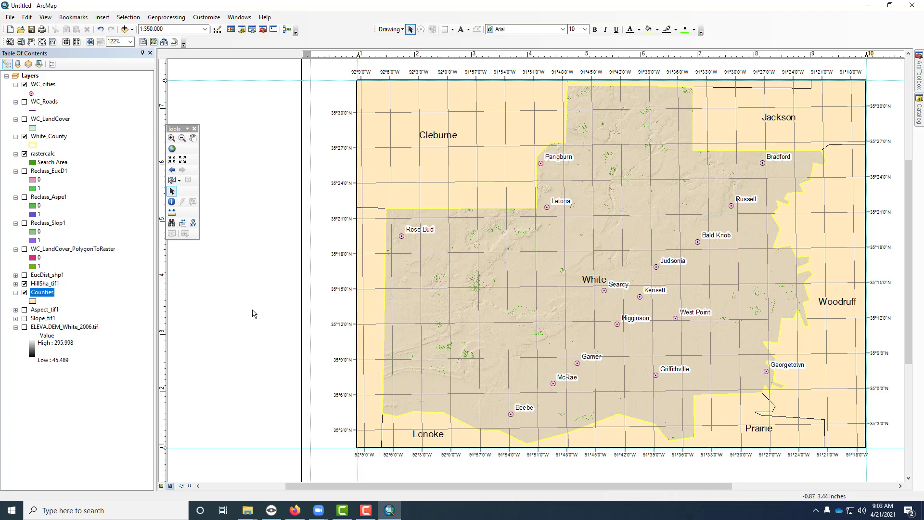
# Step: With the data frame focused, move the Prairie label slightly south and delete the White county label
pyautogui.click(762, 430)
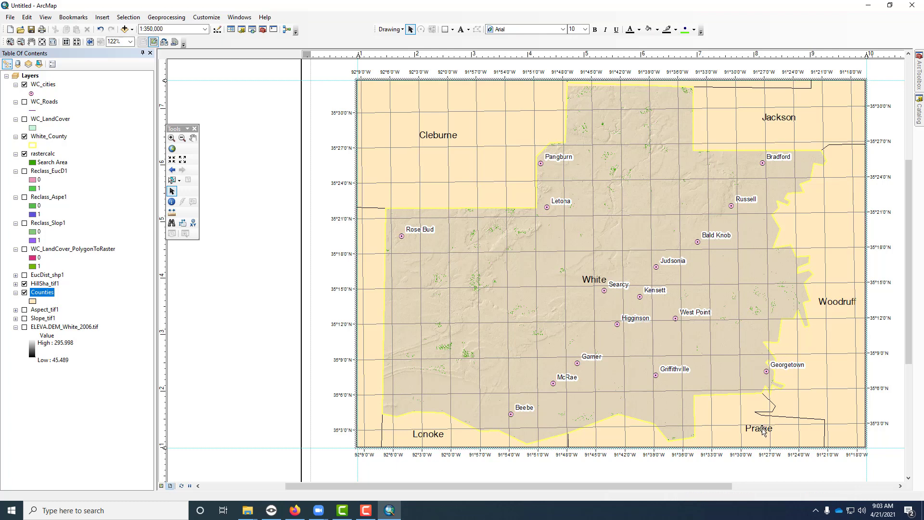
pyautogui.moveTo(761, 430); pyautogui.dragTo(758, 437)
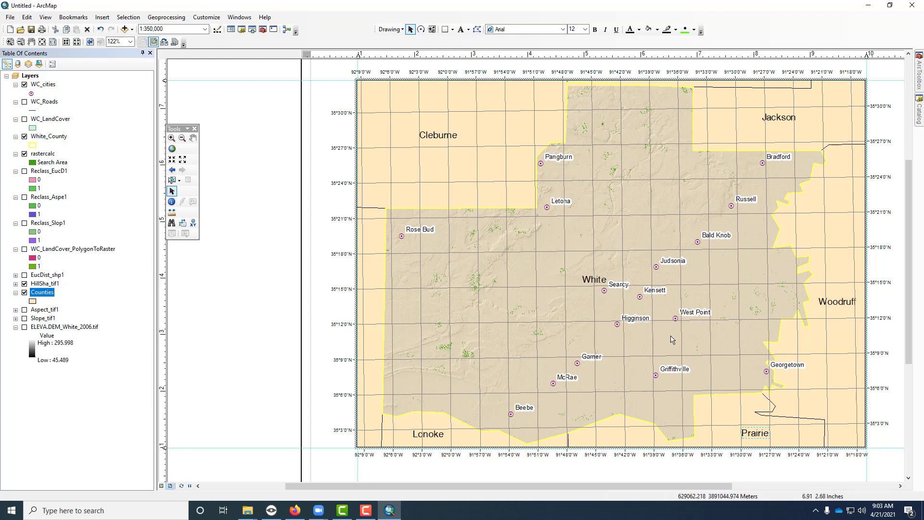
pyautogui.moveTo(590, 283); pyautogui.dragTo(576, 267)
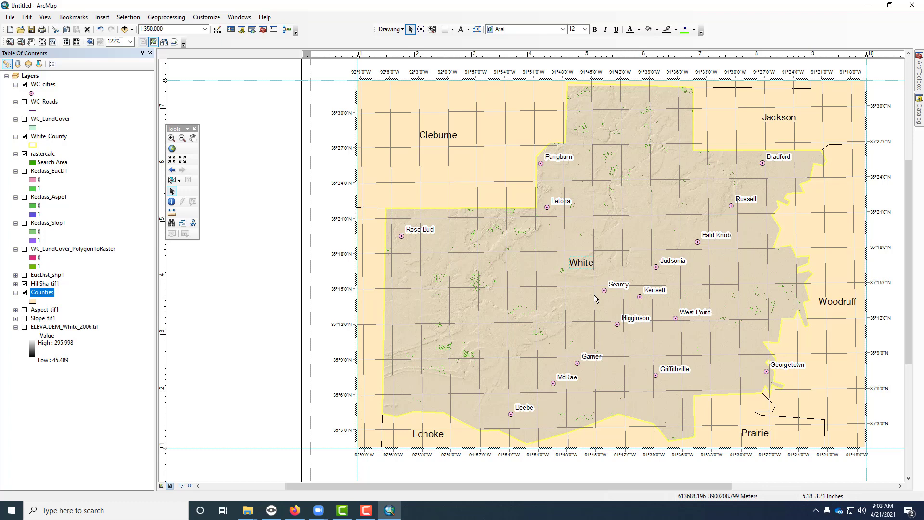
pyautogui.click(596, 298)
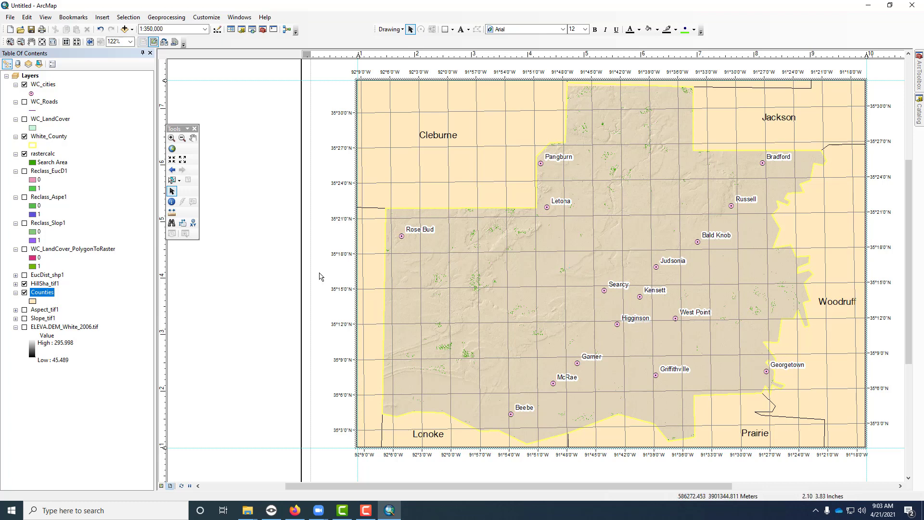
pyautogui.click(277, 273)
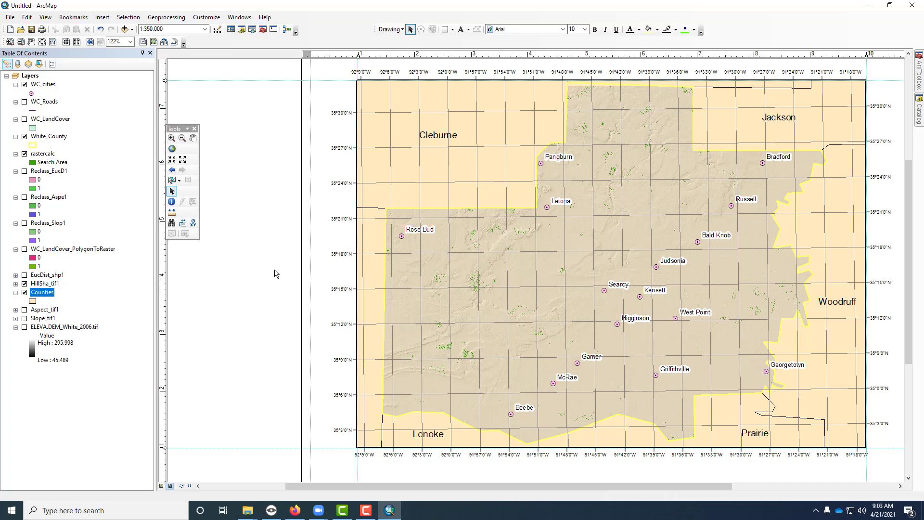
# Step: Insert the map title "White County Ginseng Areas", place it above the Cleburne label, and set its font size to 18
pyautogui.click(102, 18)
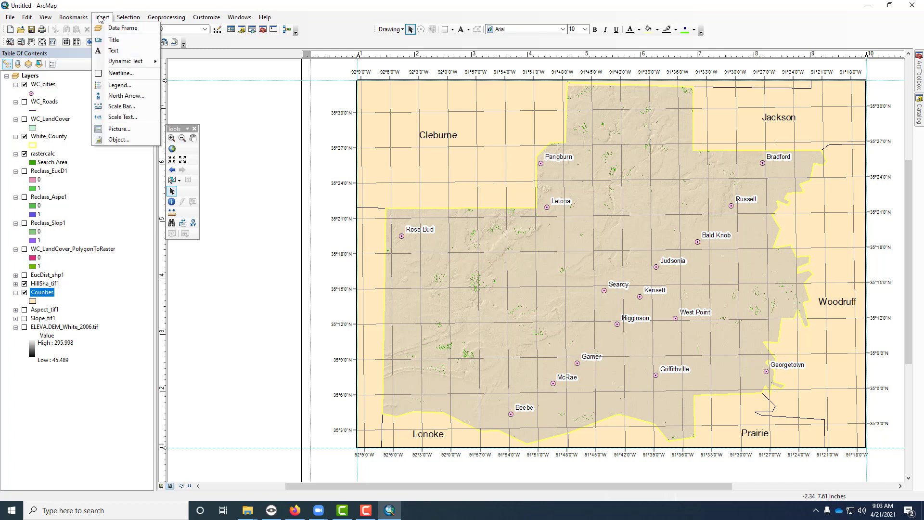
pyautogui.click(116, 39)
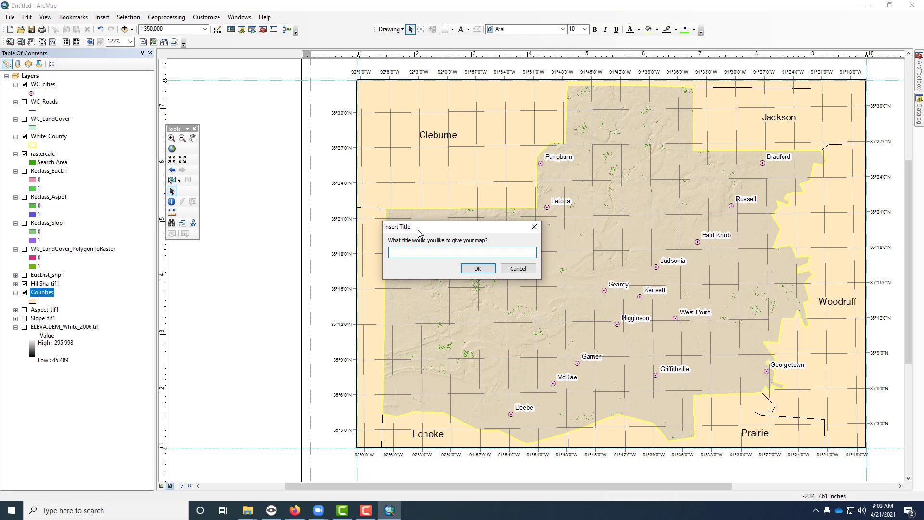
pyautogui.write('White Count')
pyautogui.write('Areas')
pyautogui.click(490, 268)
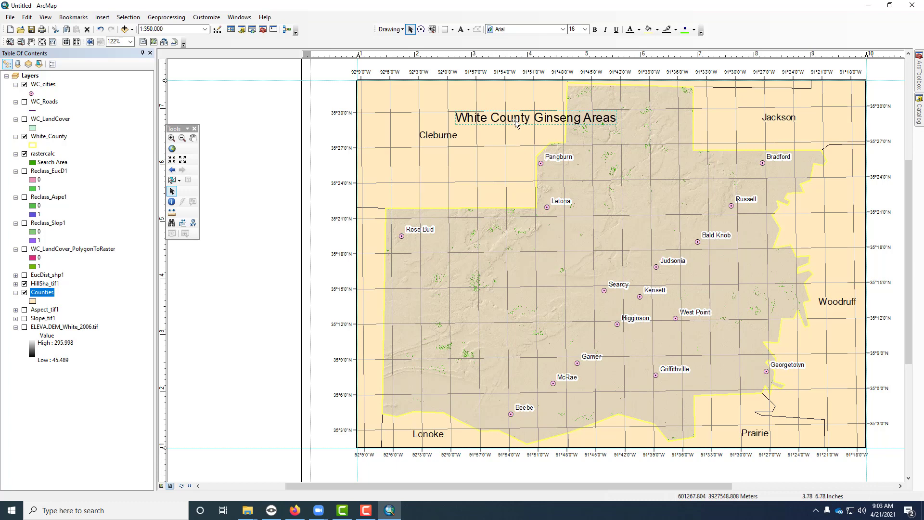
pyautogui.moveTo(515, 123); pyautogui.dragTo(448, 106)
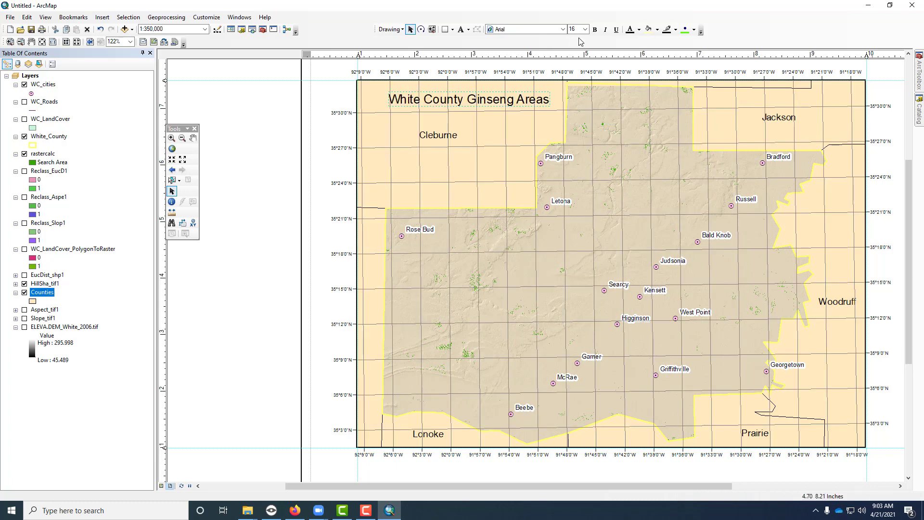
pyautogui.click(584, 30)
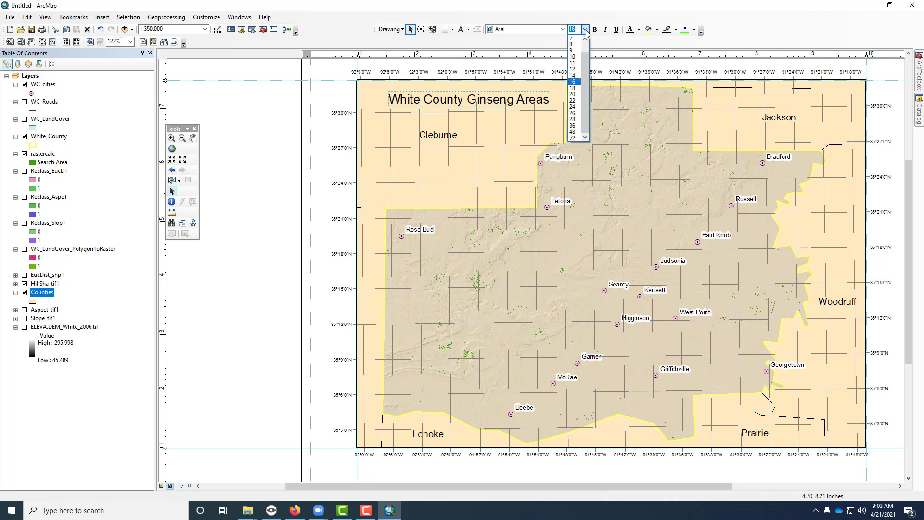
pyautogui.click(573, 93)
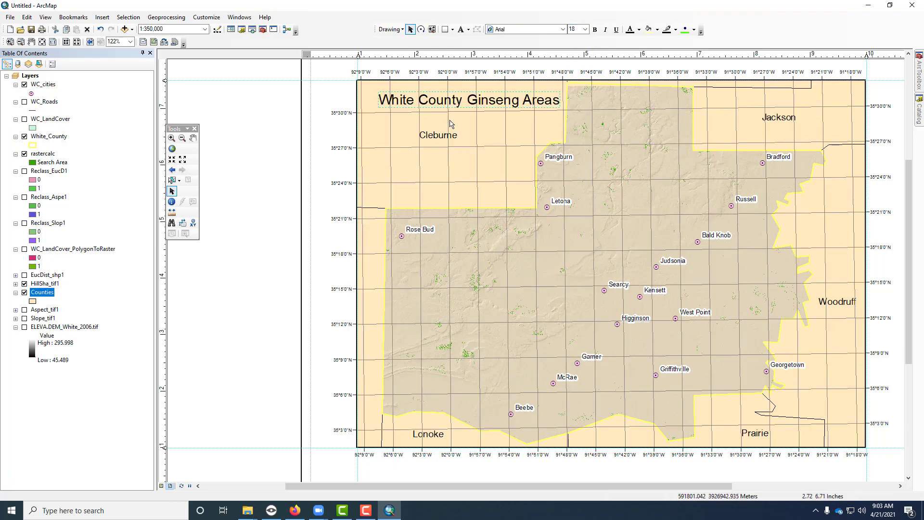
# Step: Add a Balloon Callout text background to the symbol of the "White County Ginseng Areas" title
pyautogui.rightClick(480, 99)
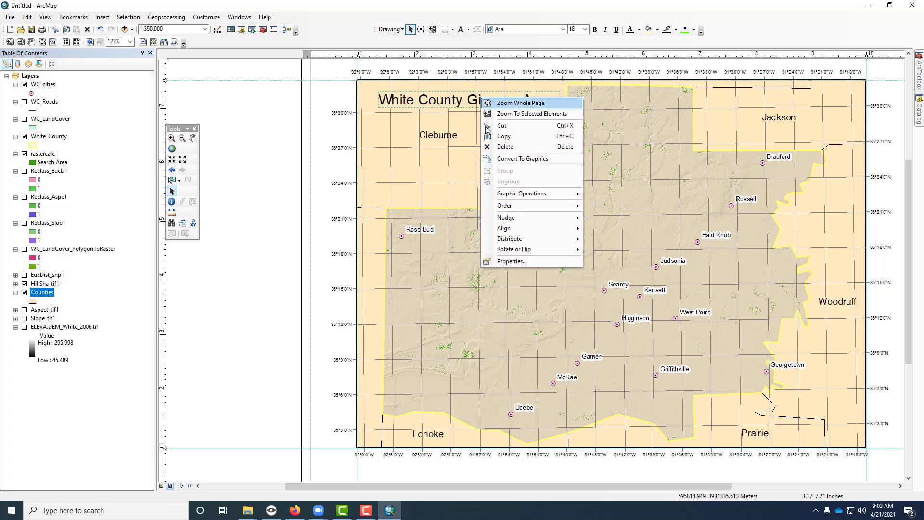
pyautogui.click(512, 260)
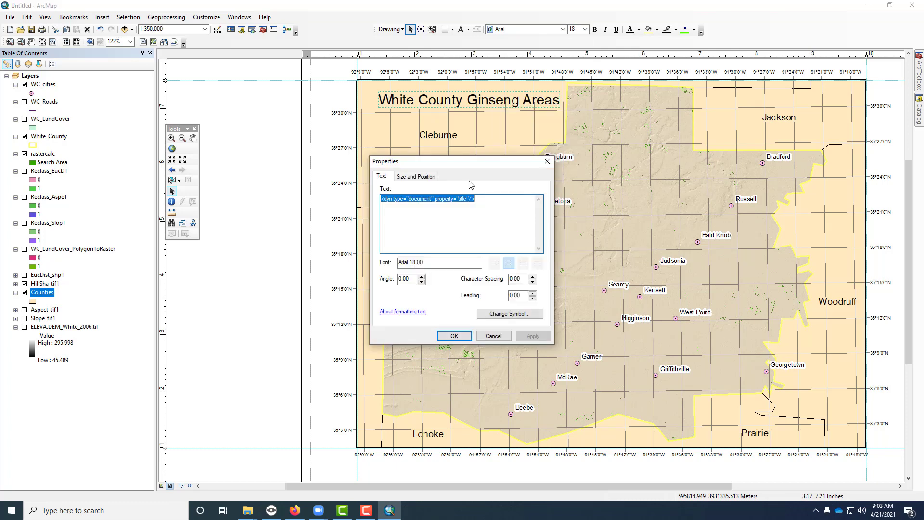
pyautogui.click(502, 315)
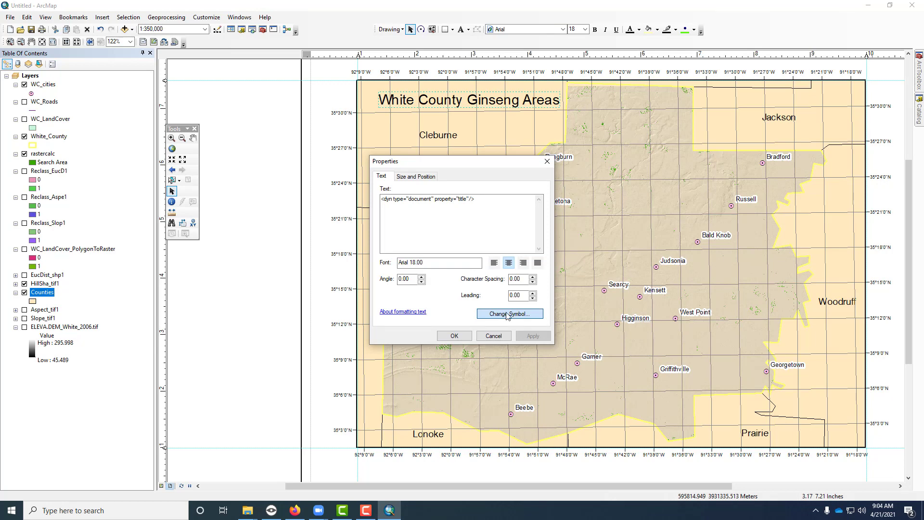
pyautogui.click(510, 314)
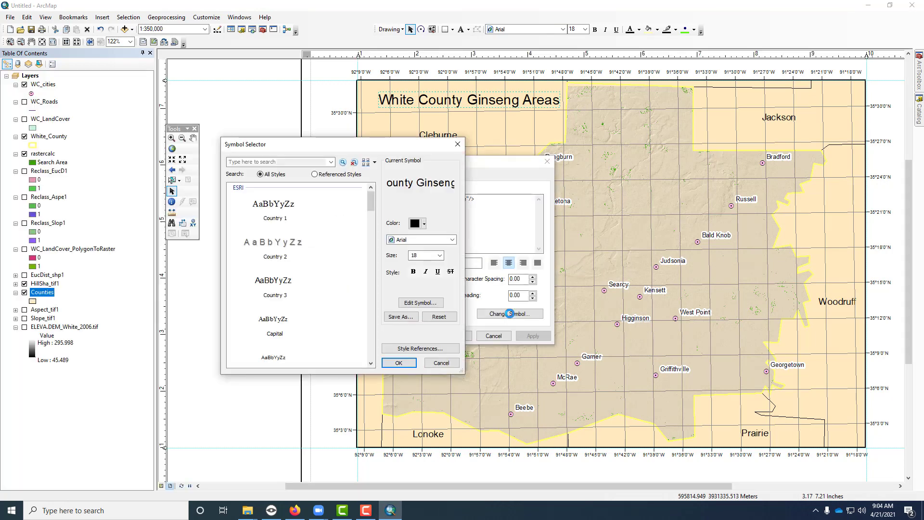
pyautogui.click(430, 304)
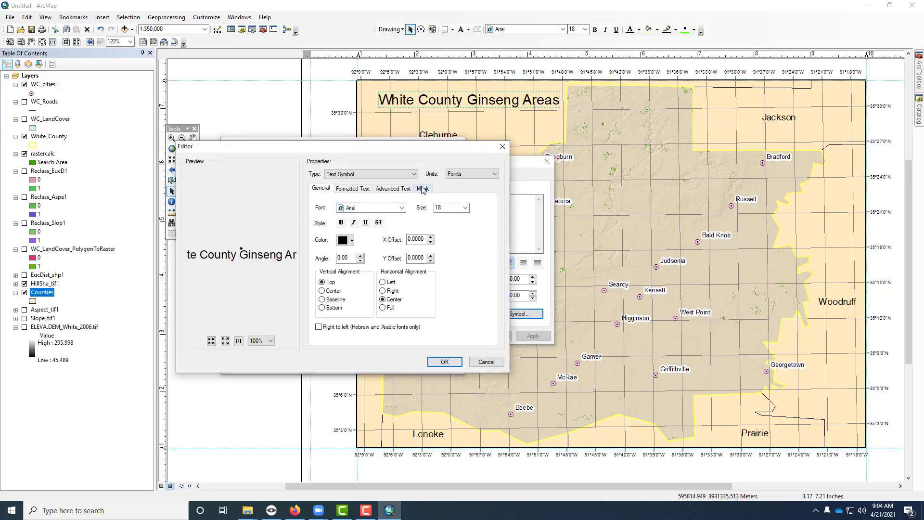
pyautogui.click(363, 191)
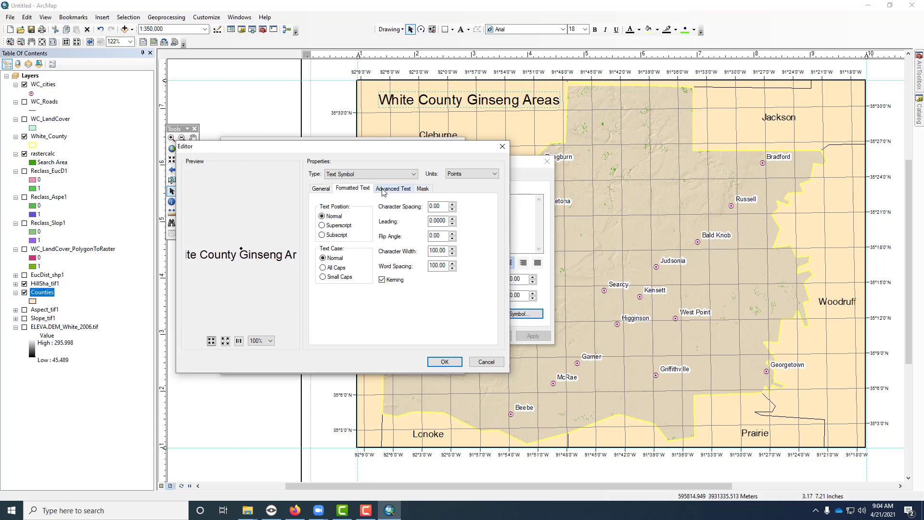
pyautogui.click(388, 189)
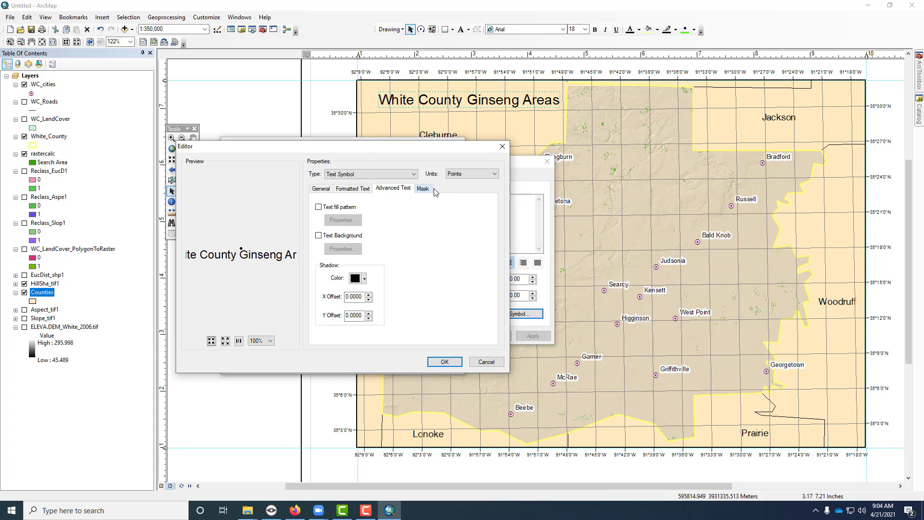
pyautogui.click(319, 235)
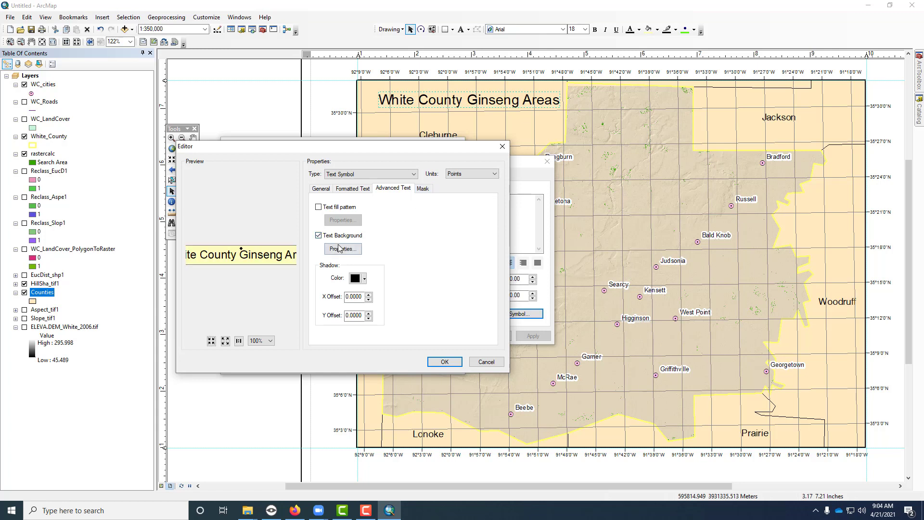
pyautogui.click(342, 249)
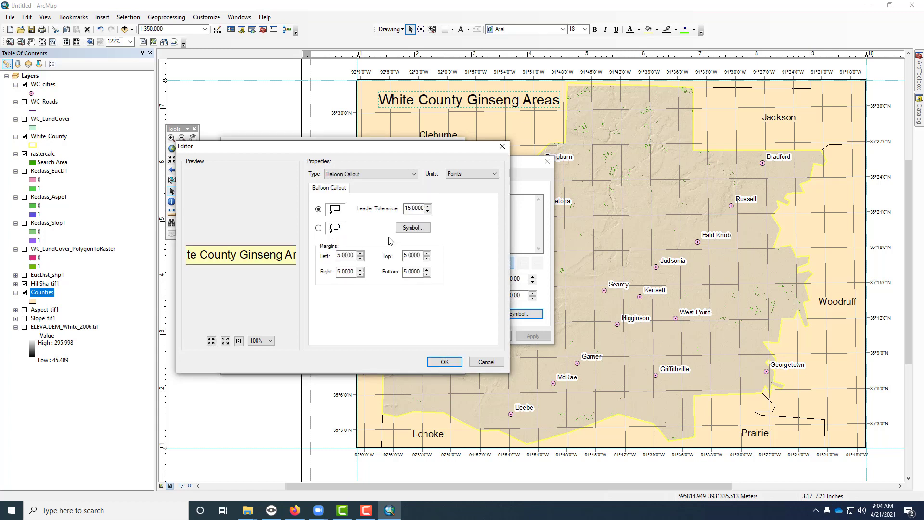
pyautogui.click(407, 174)
pyautogui.click(429, 183)
pyautogui.click(391, 174)
pyautogui.click(391, 173)
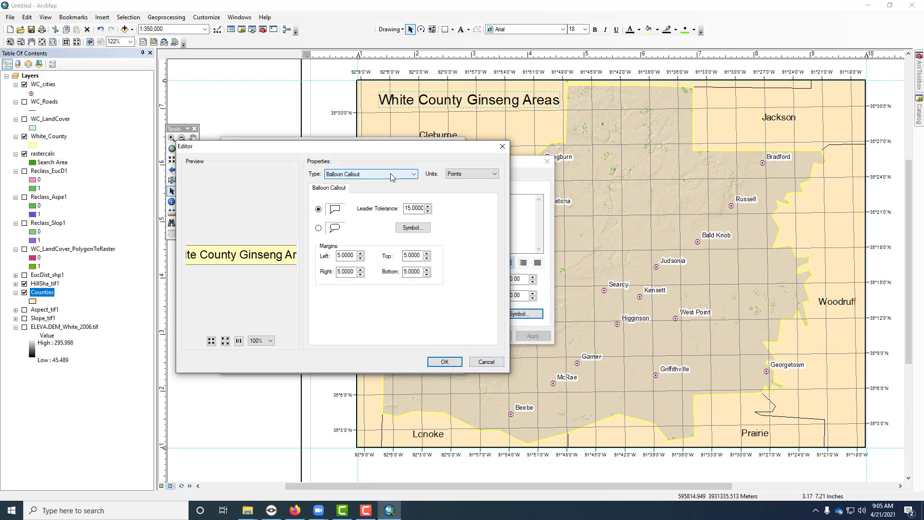
# Step: Give the title's callout background the Beige fill with no outline color and apply it to the title
pyautogui.click(408, 229)
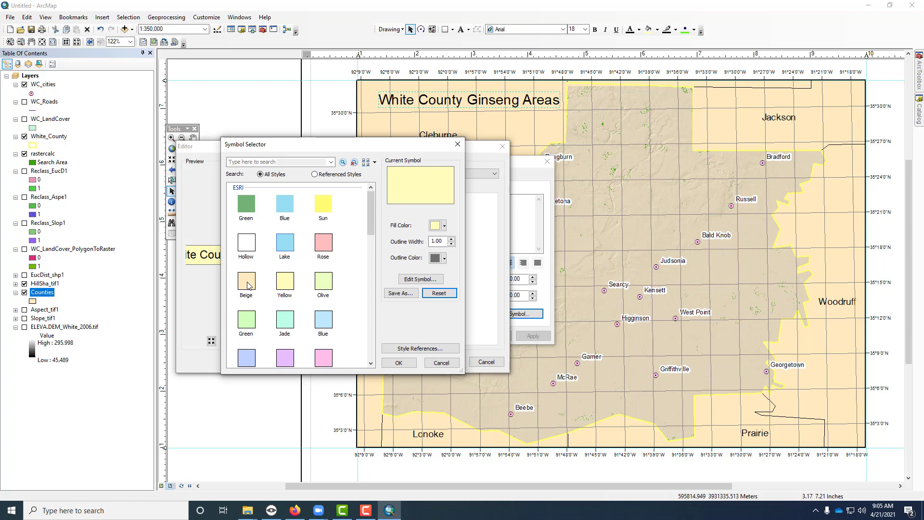
pyautogui.click(246, 283)
pyautogui.click(442, 259)
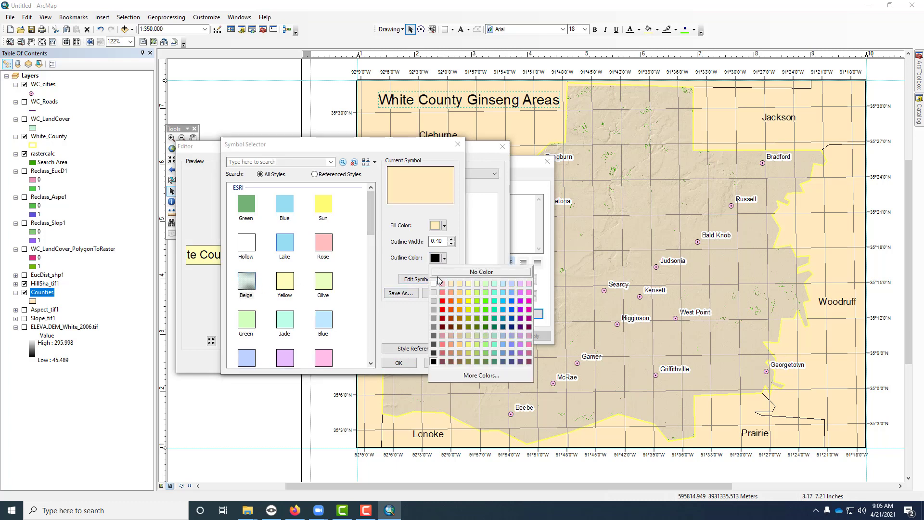
pyautogui.click(439, 273)
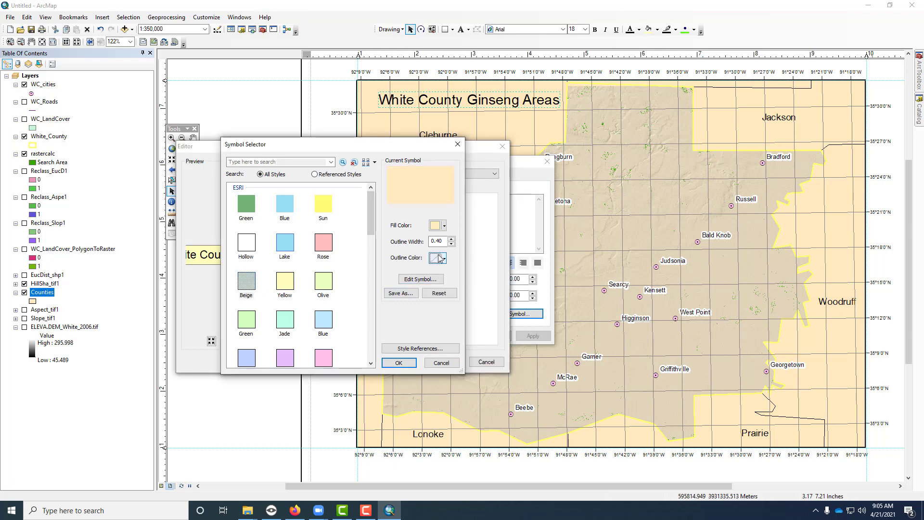
pyautogui.click(409, 363)
pyautogui.click(437, 361)
pyautogui.click(443, 362)
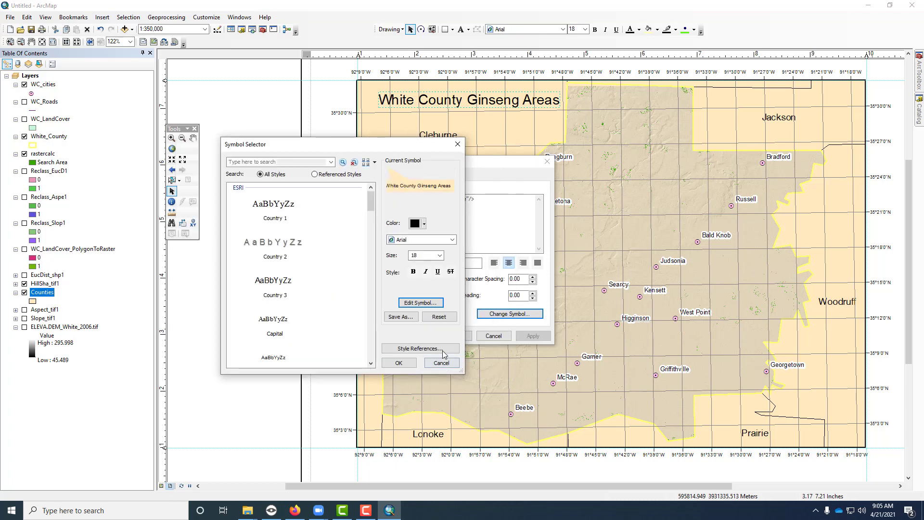
pyautogui.click(407, 363)
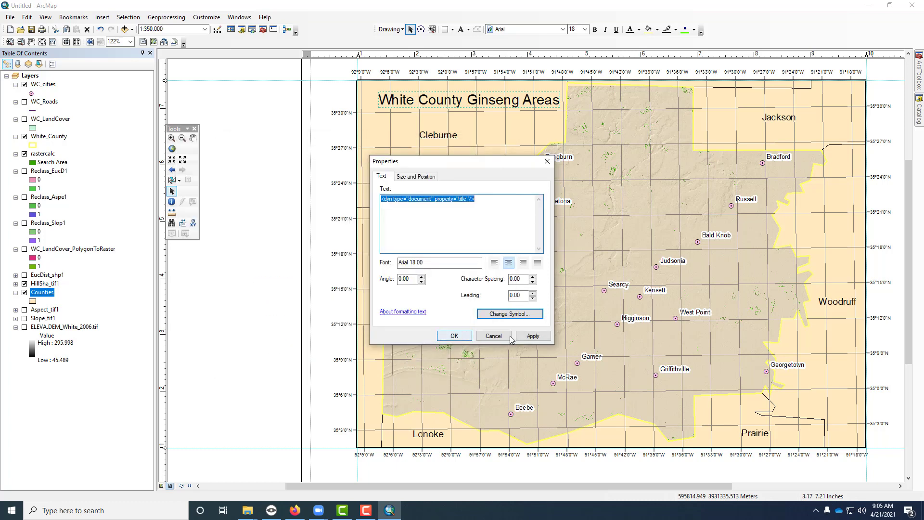
pyautogui.click(523, 336)
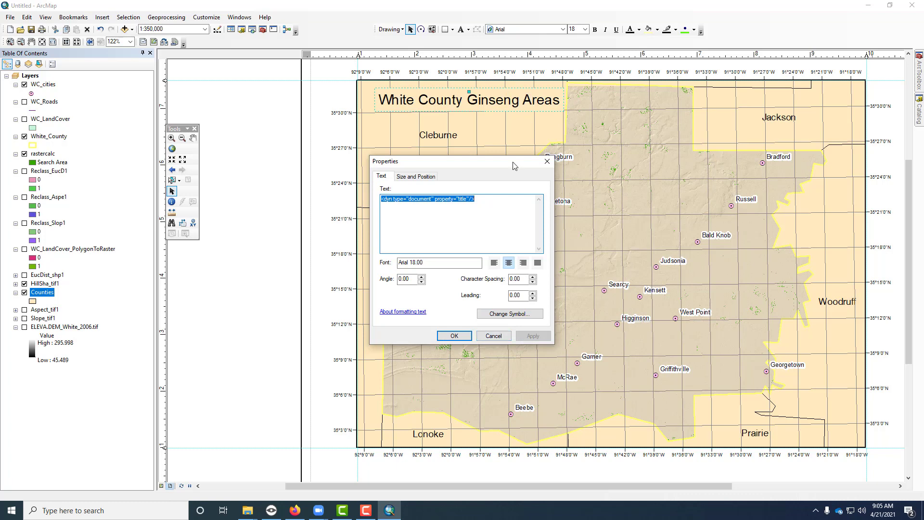
pyautogui.click(455, 336)
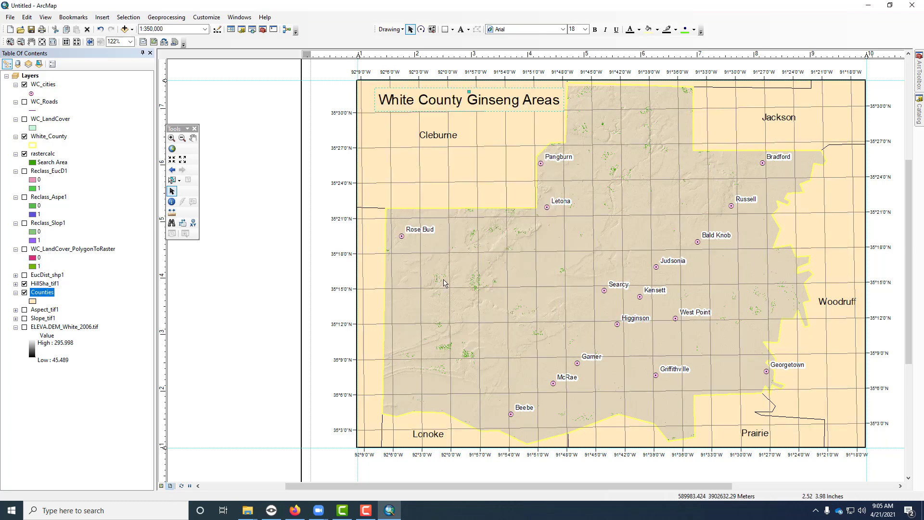
pyautogui.click(281, 142)
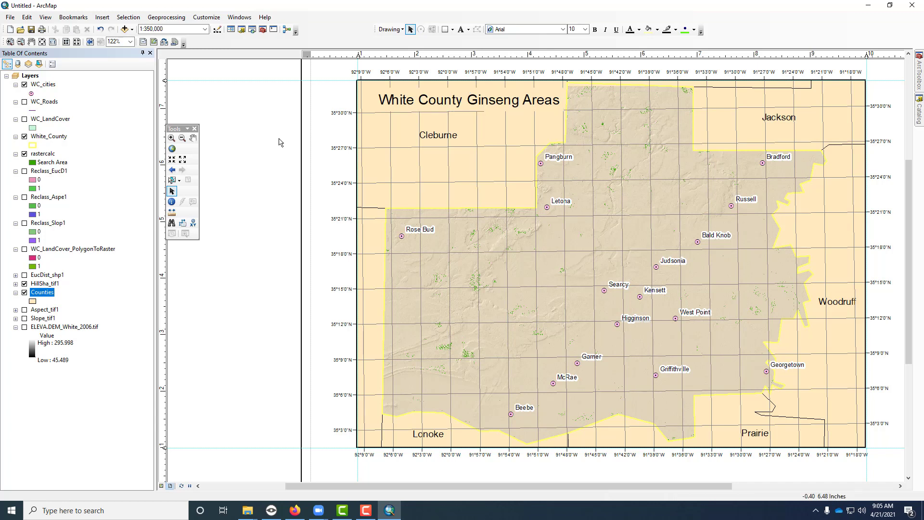
# Step: Insert a solid black north arrow with an N and place it east of Georgetown, in the map's southeast corner
pyautogui.click(105, 18)
pyautogui.click(126, 96)
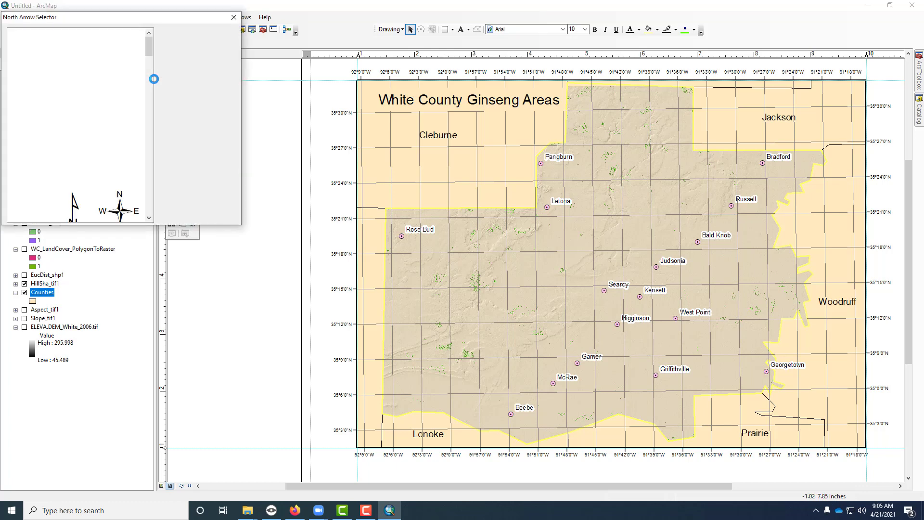
pyautogui.click(73, 58)
pyautogui.click(177, 217)
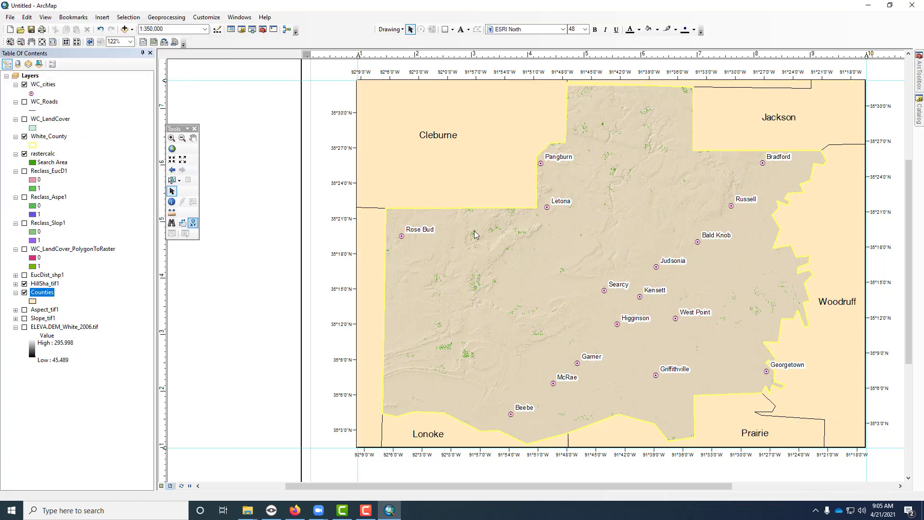
pyautogui.moveTo(450, 312); pyautogui.dragTo(840, 383)
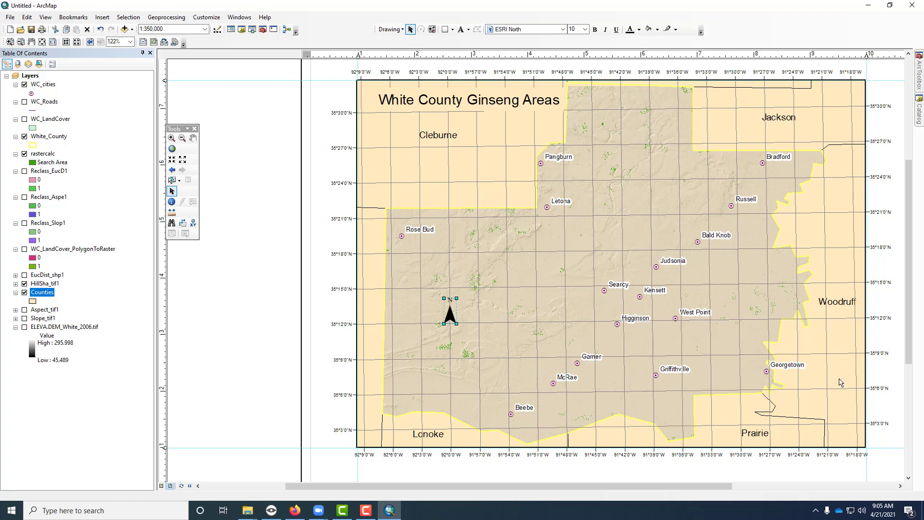
# Step: Insert a single division scale bar in miles and place it below the north arrow, above the Prairie label
pyautogui.click(111, 20)
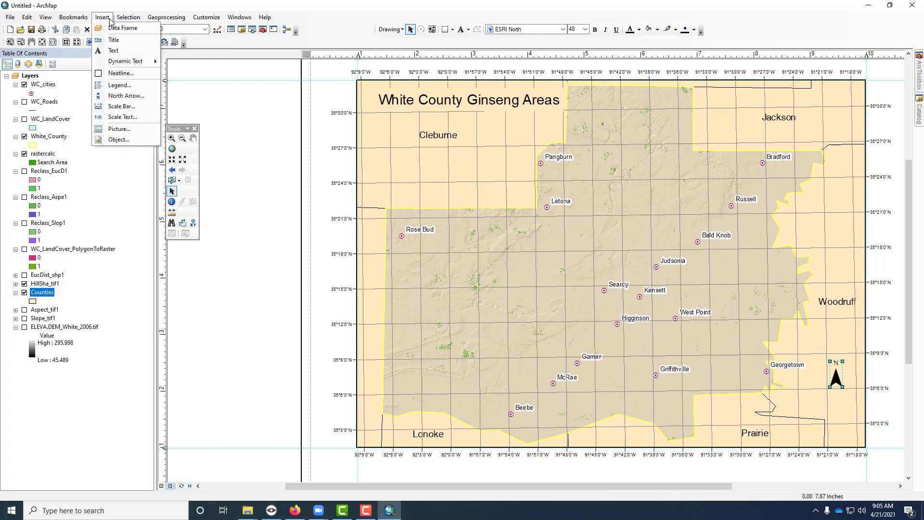
pyautogui.click(122, 107)
pyautogui.click(56, 214)
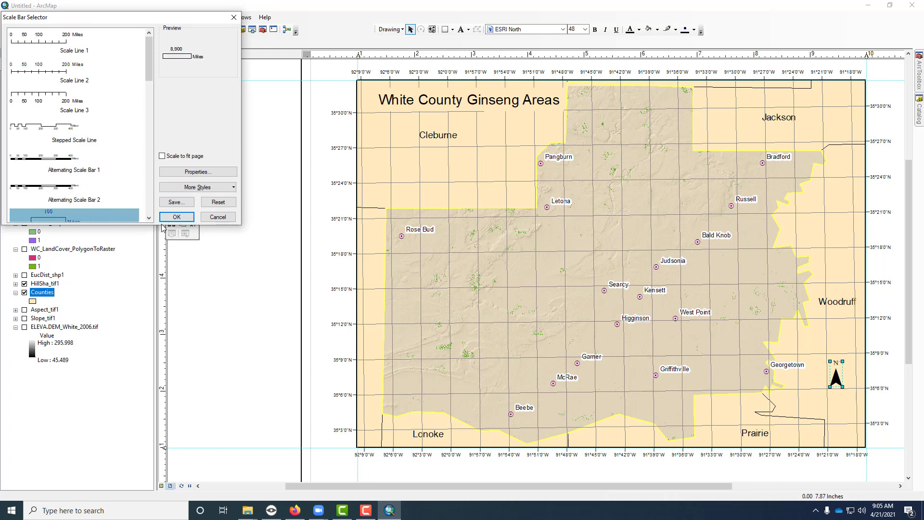
pyautogui.click(167, 216)
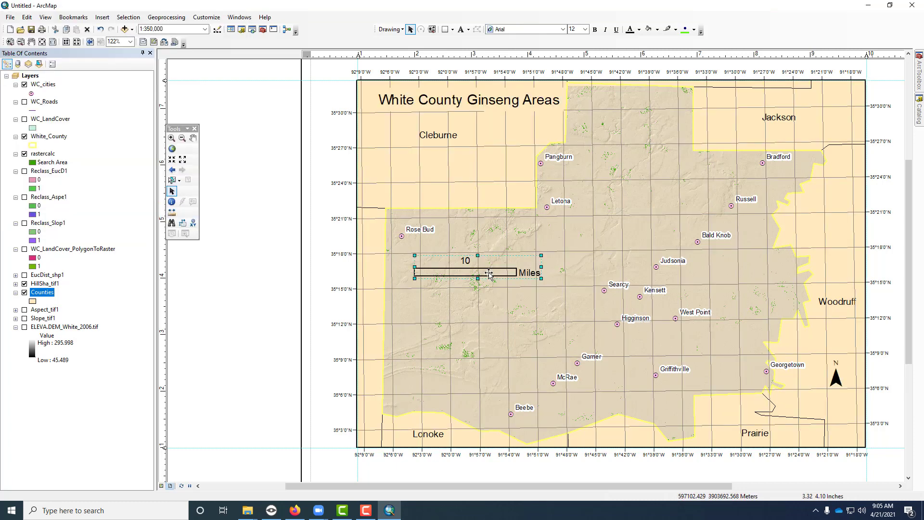
pyautogui.moveTo(496, 274); pyautogui.dragTo(801, 414)
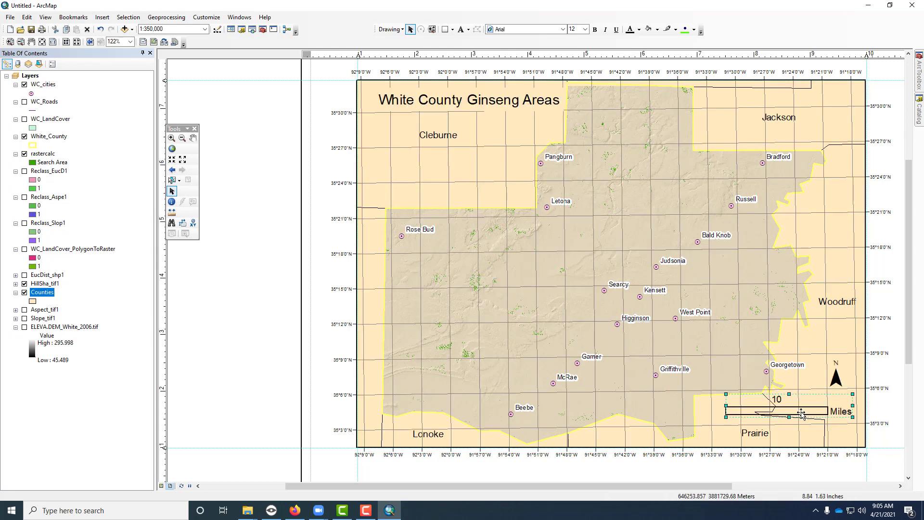
# Step: Set the scale bar's bar color to black
pyautogui.rightClick(798, 408)
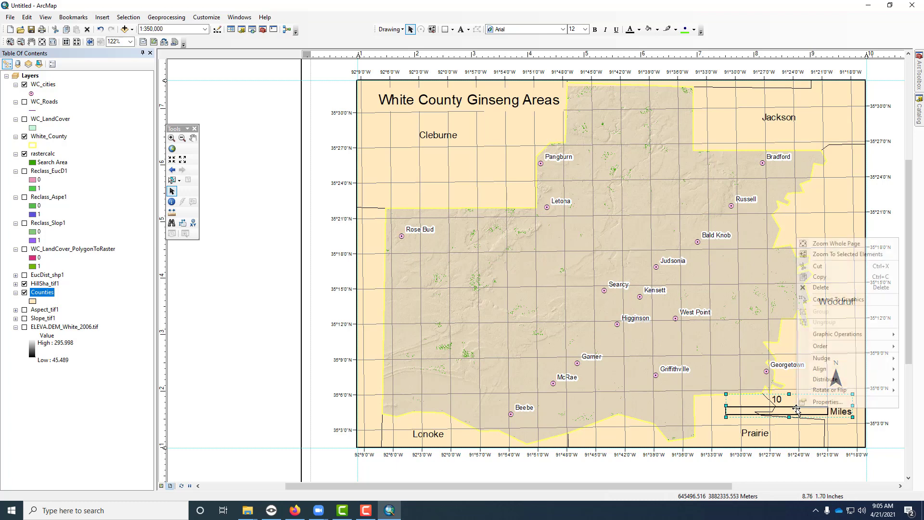
pyautogui.click(811, 406)
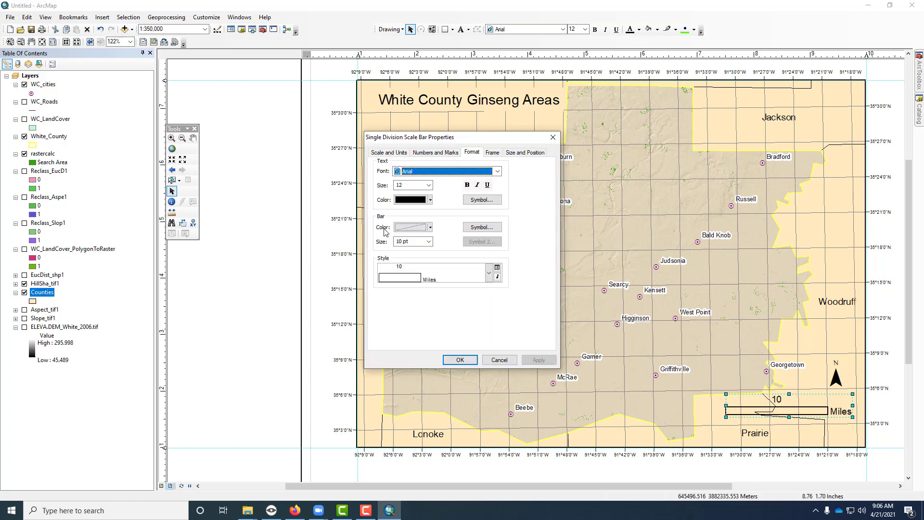
pyautogui.click(413, 226)
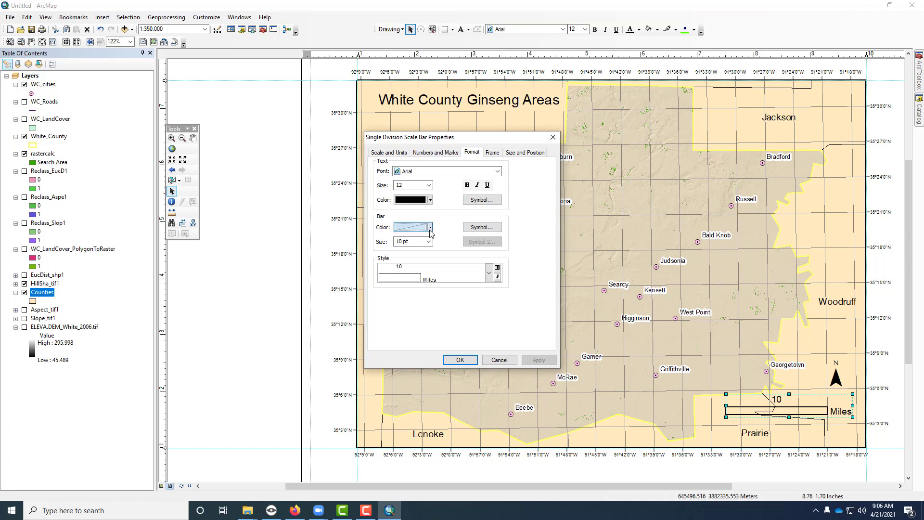
pyautogui.click(399, 329)
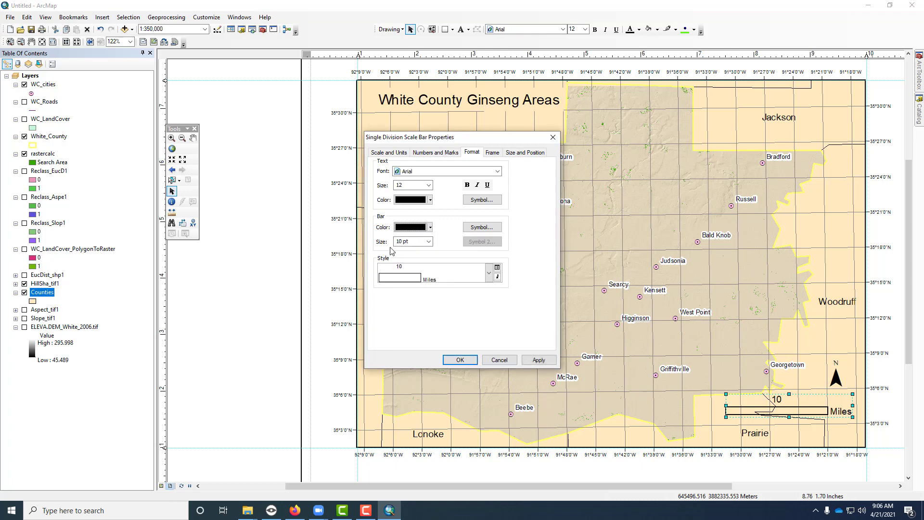
pyautogui.click(460, 360)
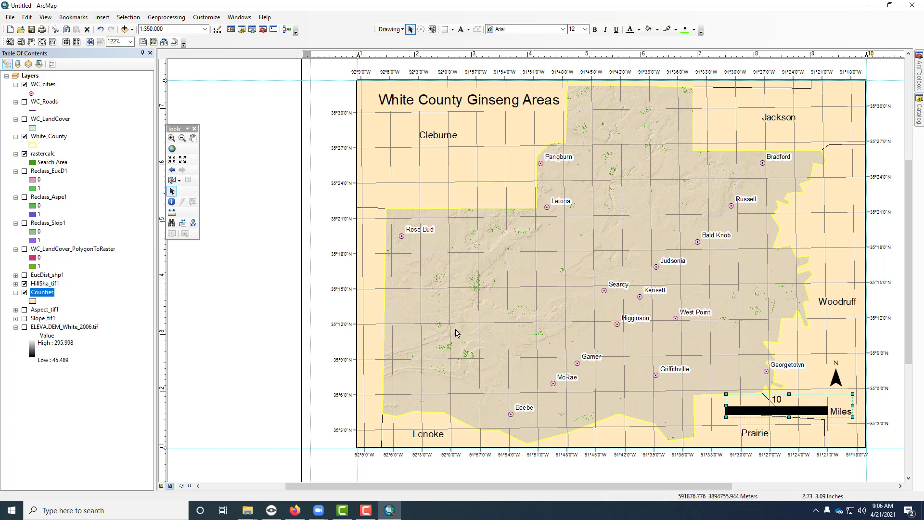
# Step: Focus the data frame, move the Cleburne label straight south to just above the White County line, and leave the focus
pyautogui.doubleClick(438, 174)
pyautogui.click(434, 137)
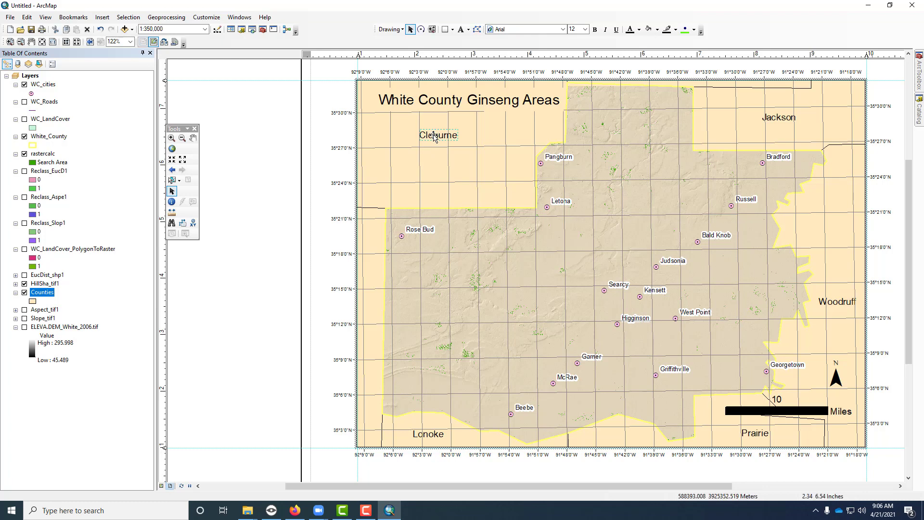
pyautogui.moveTo(434, 136); pyautogui.dragTo(435, 197)
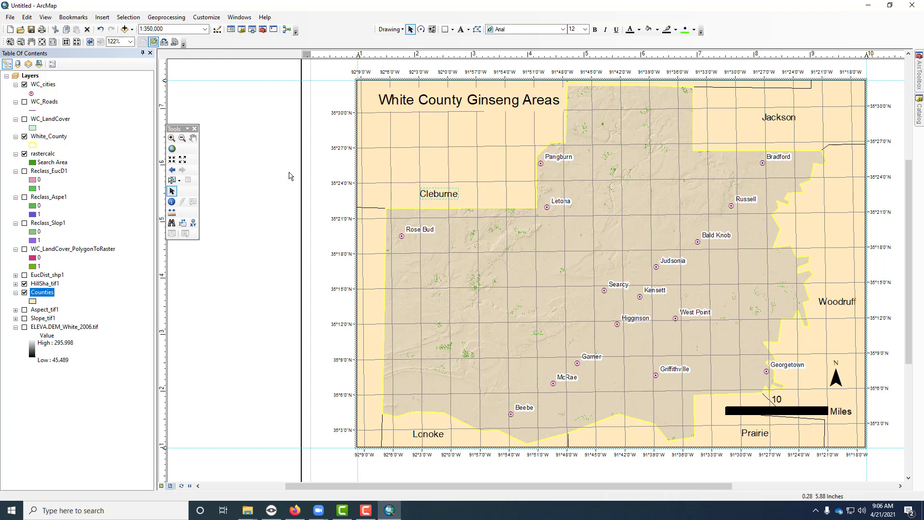
pyautogui.click(264, 175)
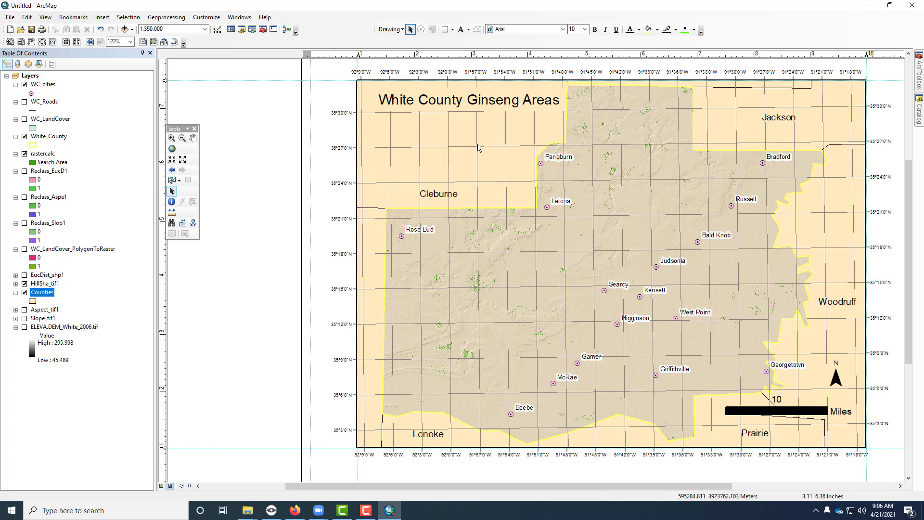
# Step: Start a map legend and reduce its items to the rastercalc layer only
pyautogui.click(103, 20)
pyautogui.click(116, 82)
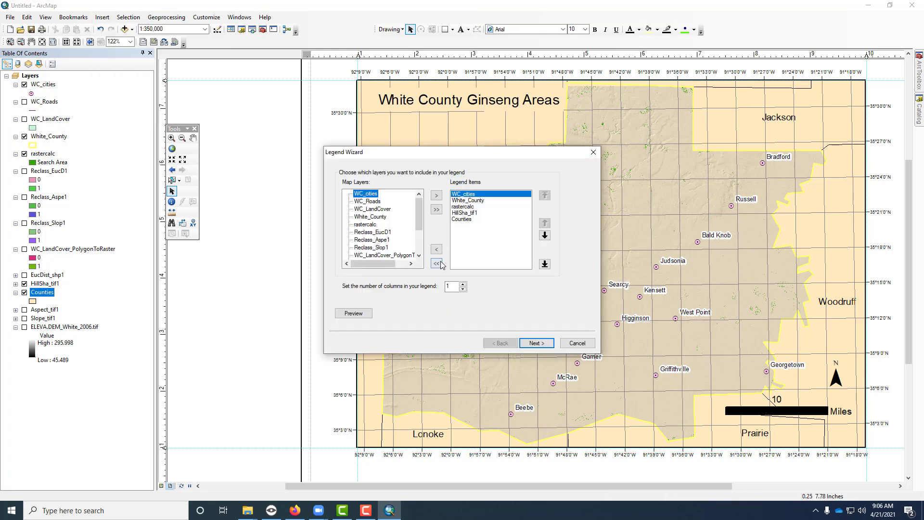
pyautogui.click(437, 264)
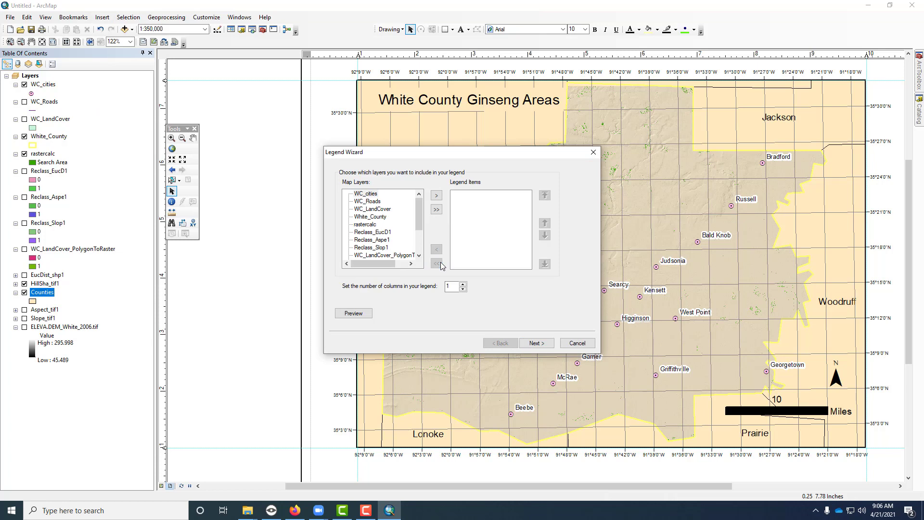
pyautogui.click(372, 226)
pyautogui.click(436, 195)
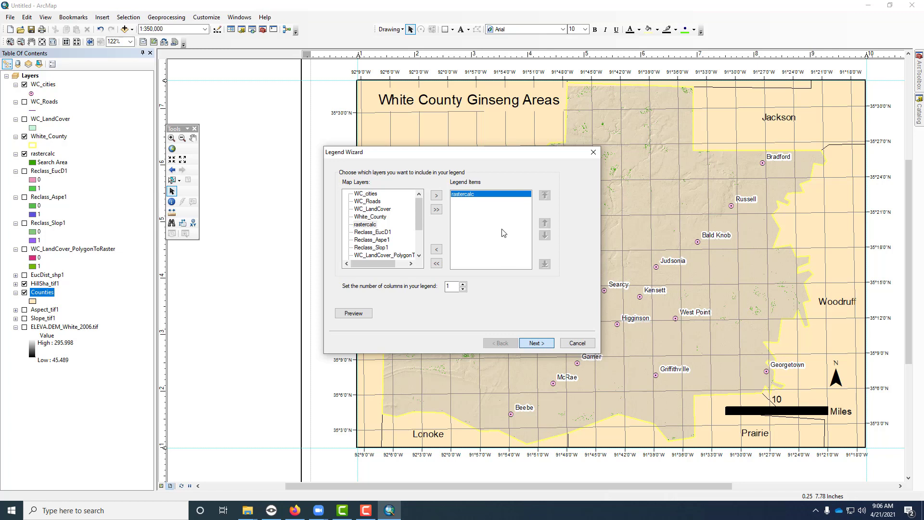
pyautogui.click(533, 345)
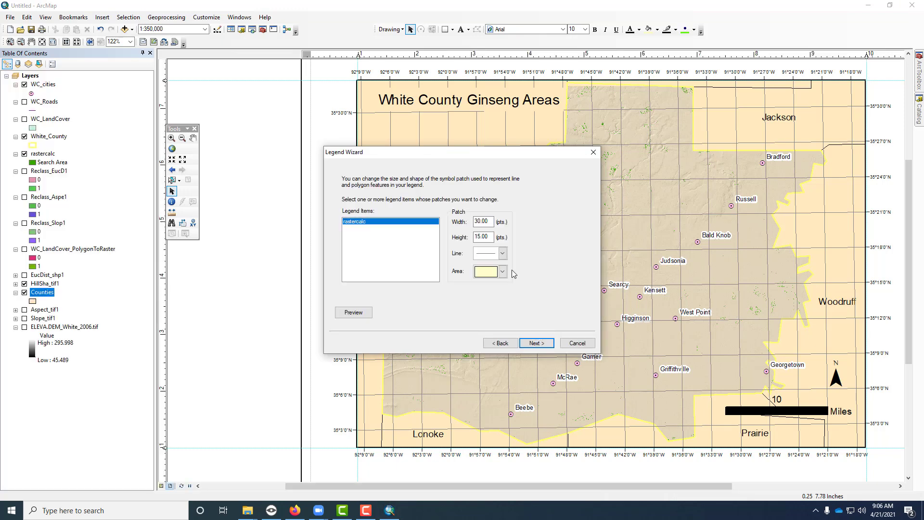
# Step: Give the rastercalc legend item a Natural Area patch, build the legend, and place it above the Cleburne label
pyautogui.click(504, 273)
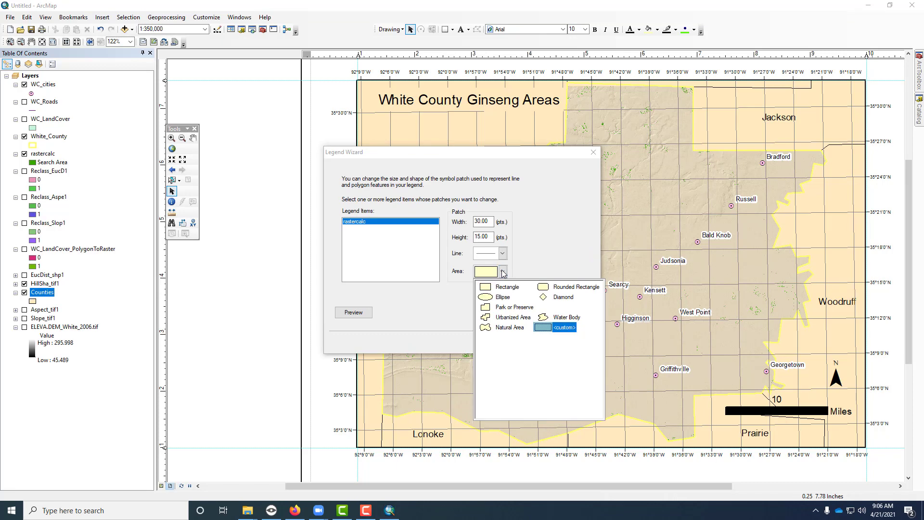
pyautogui.click(505, 325)
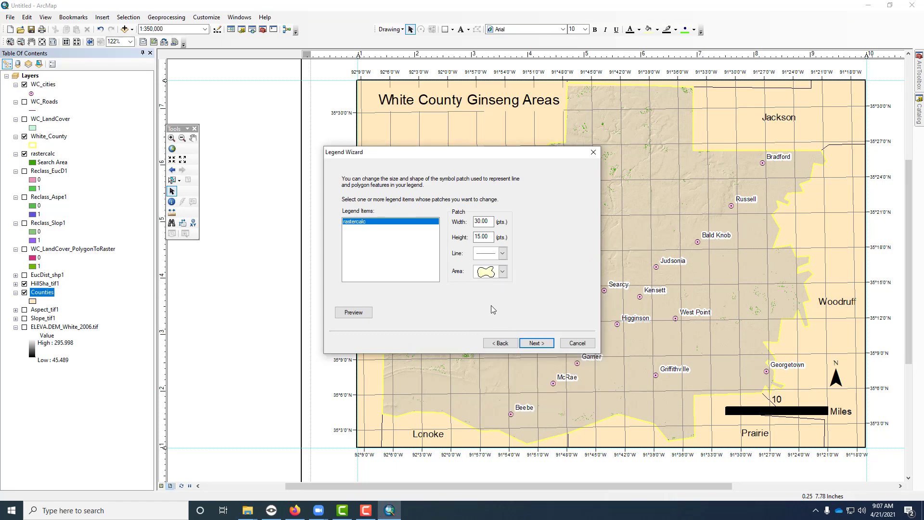
pyautogui.click(543, 343)
pyautogui.click(545, 343)
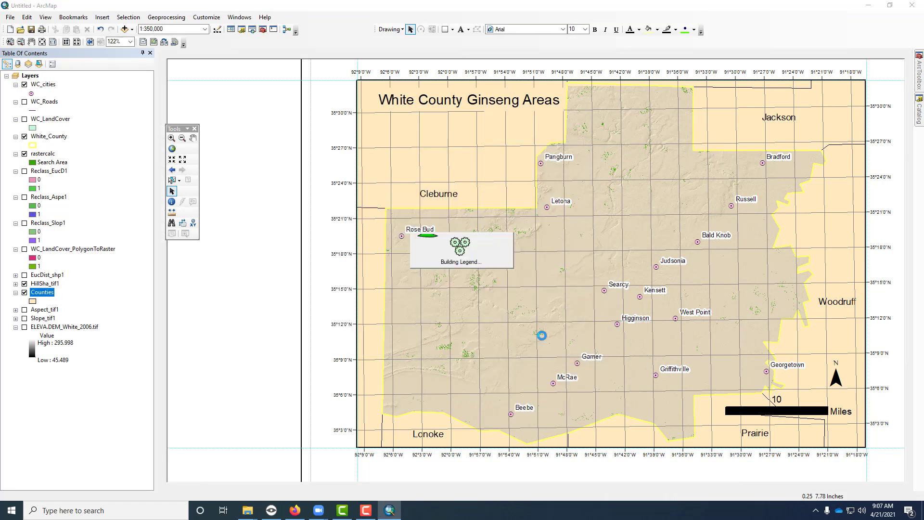
pyautogui.moveTo(494, 311); pyautogui.dragTo(459, 167)
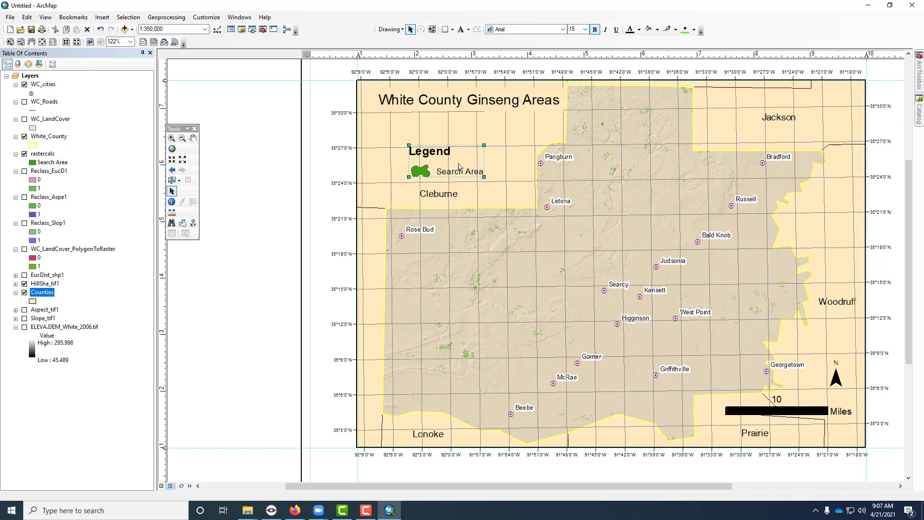
# Step: Hide the title of the legend so that only the Search Area item is shown
pyautogui.rightClick(459, 167)
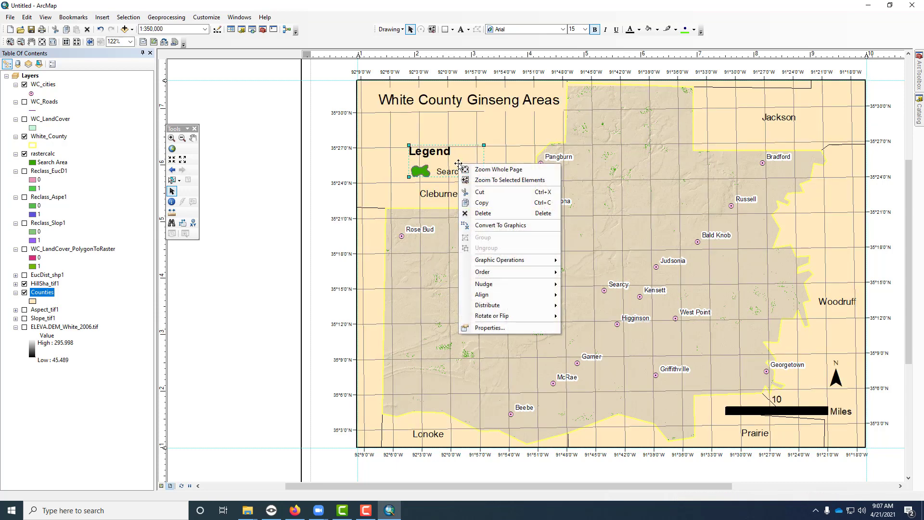
pyautogui.click(496, 327)
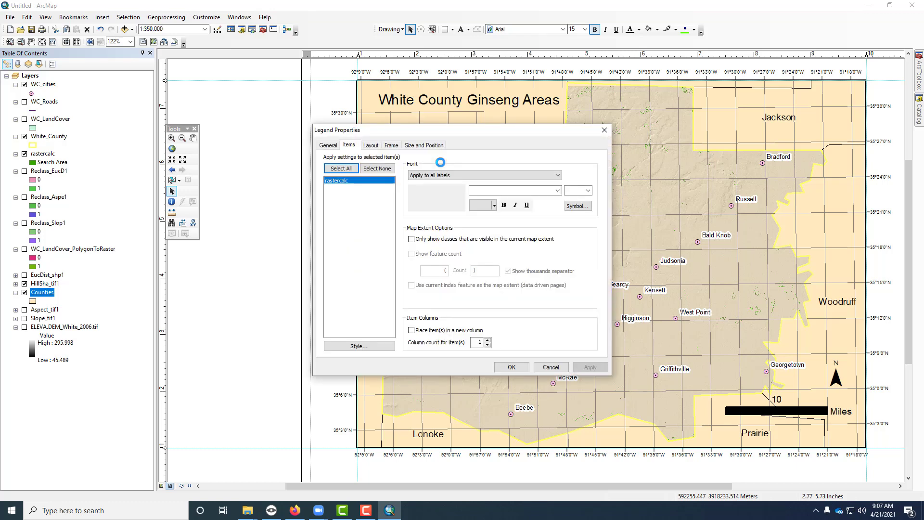
pyautogui.click(336, 146)
pyautogui.click(334, 185)
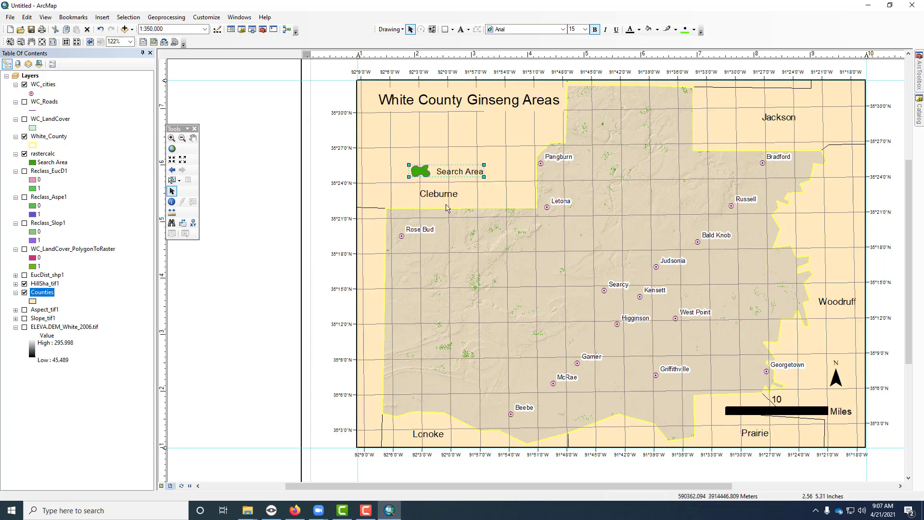
# Step: Move the Search Area legend up beneath the map title, scale it to a text size of about 14.5, and deselect it
pyautogui.moveTo(446, 164); pyautogui.dragTo(430, 134)
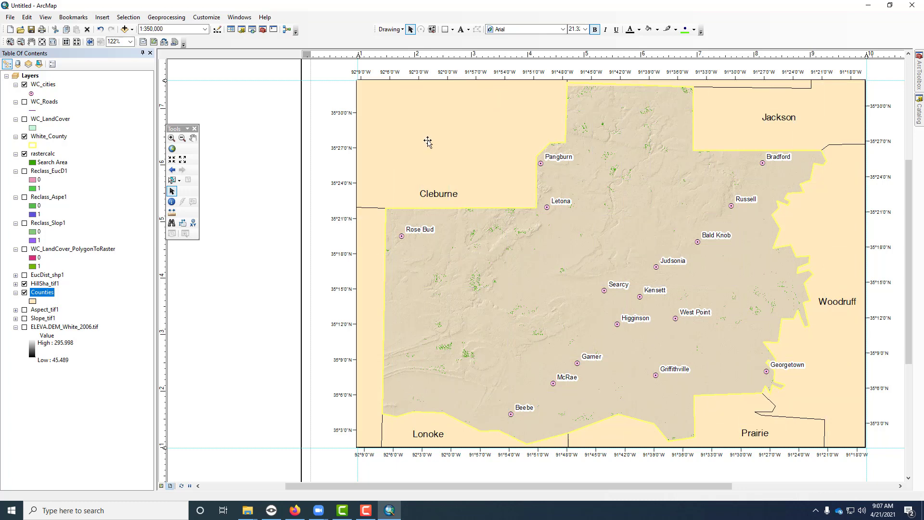
pyautogui.click(274, 177)
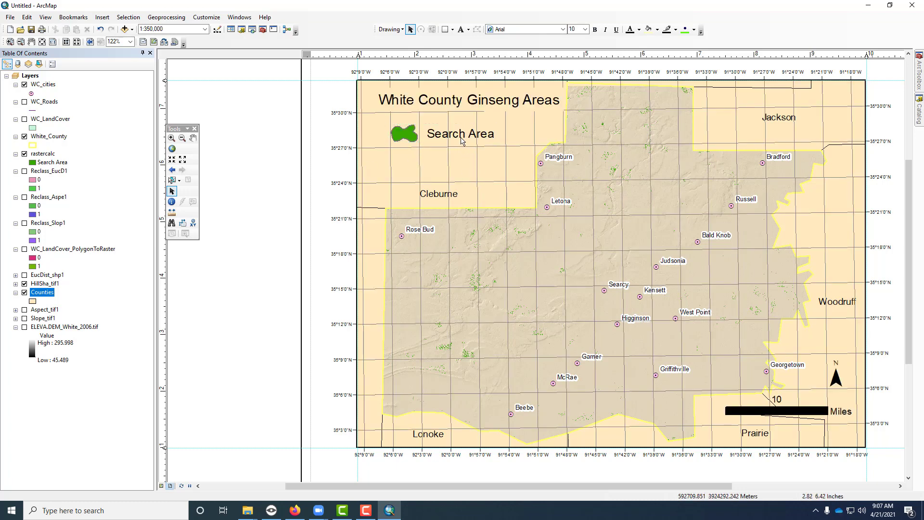
pyautogui.click(486, 128)
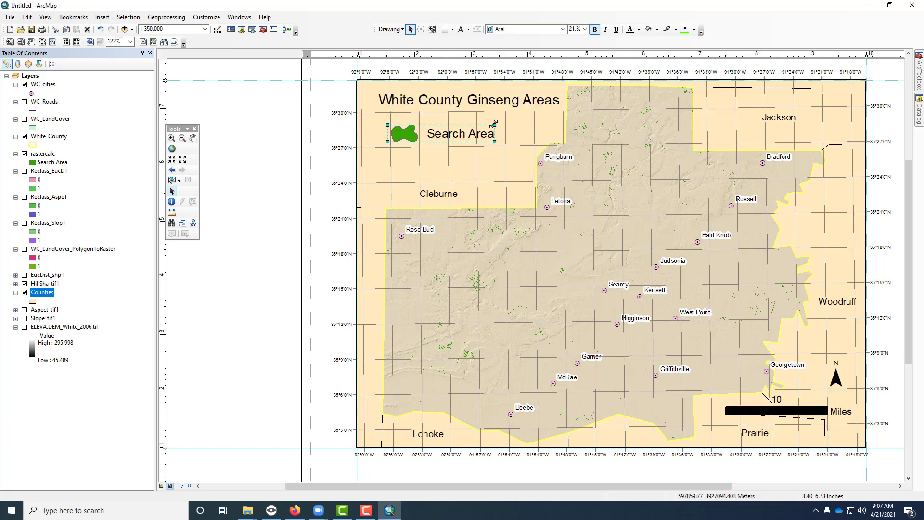
pyautogui.moveTo(495, 124); pyautogui.dragTo(452, 130)
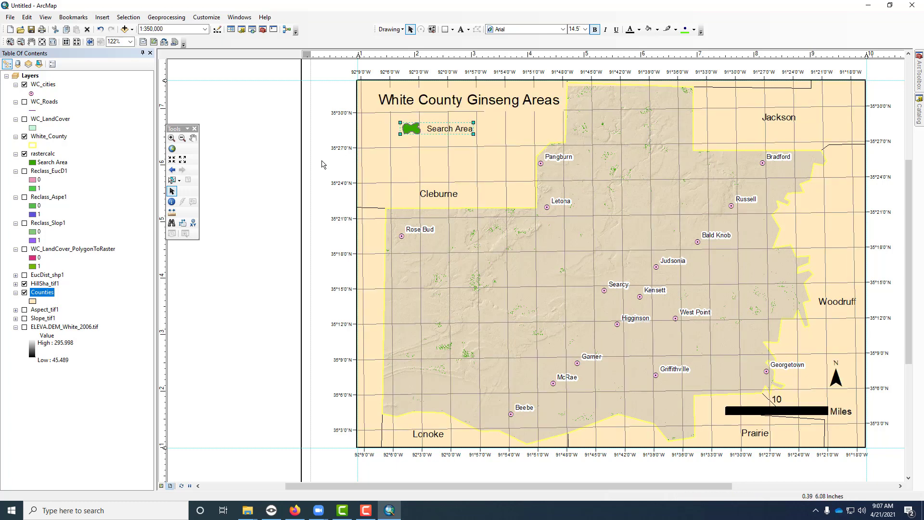
pyautogui.click(284, 173)
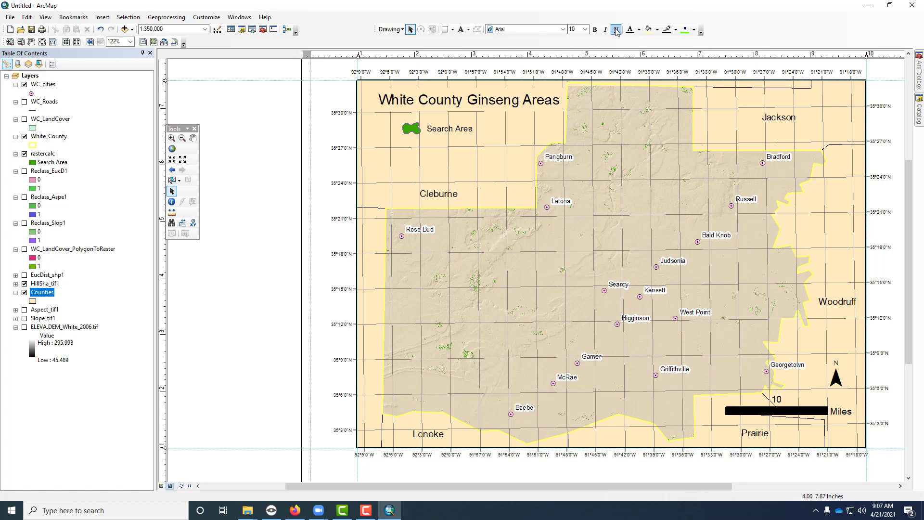
# Step: Add a text element with the author's name and 4/2021 just below the Prairie label near the map's southeast corner
pyautogui.click(461, 30)
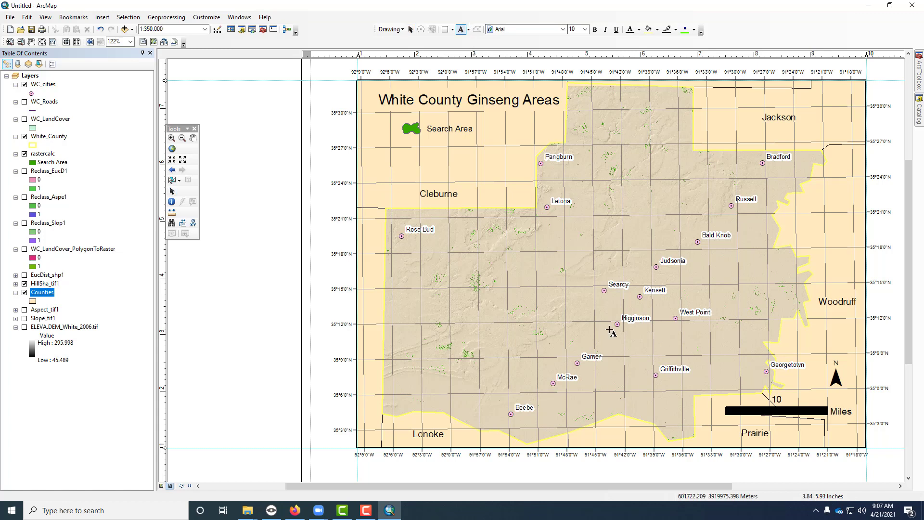
pyautogui.click(781, 441)
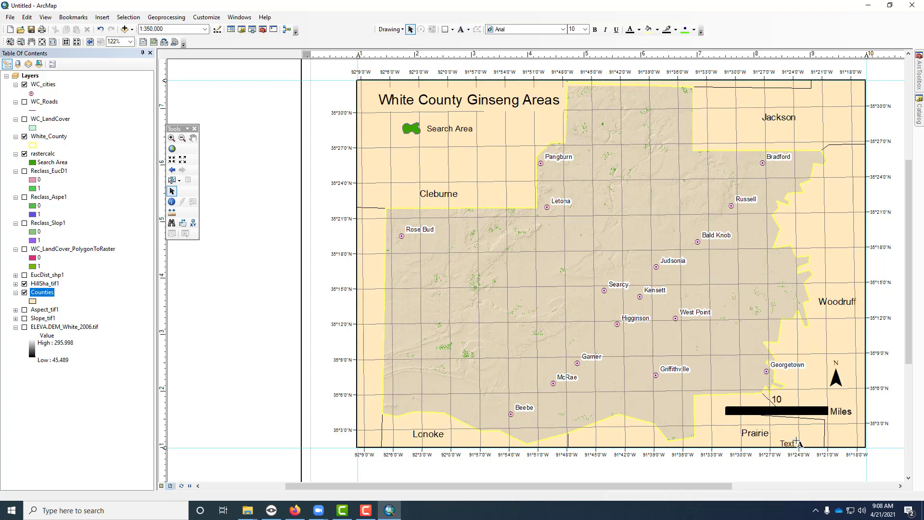
pyautogui.write('K.Casey 4/2021')
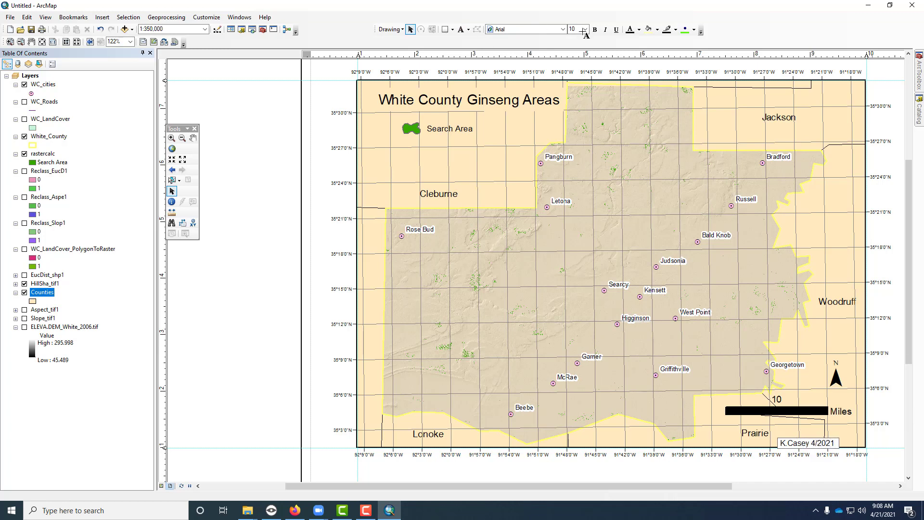
pyautogui.click(410, 30)
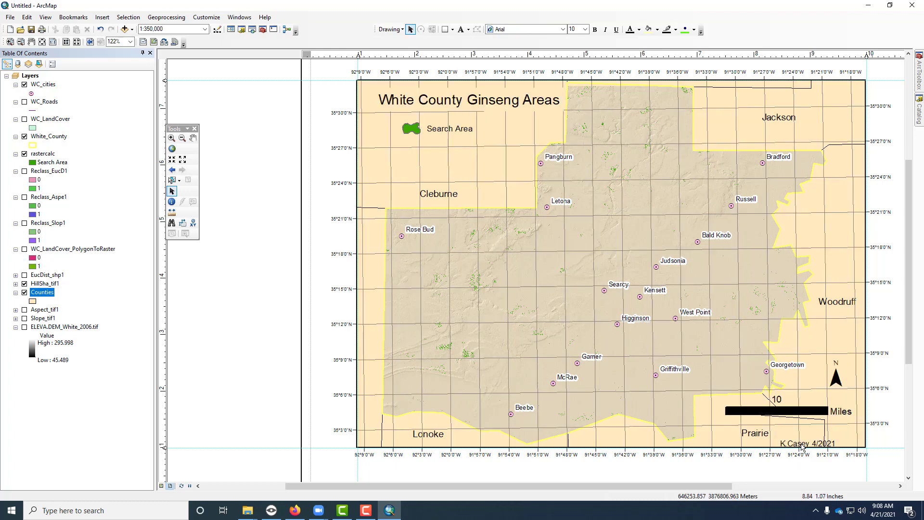
pyautogui.moveTo(801, 442)
pyautogui.mouseDown()
pyautogui.moveTo(796, 434)
pyautogui.moveTo(798, 444)
pyautogui.mouseUp()
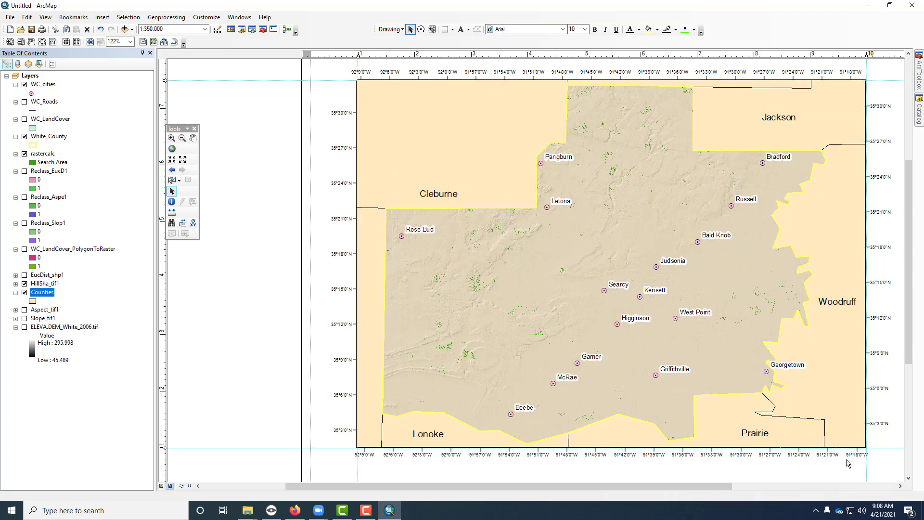
# Step: Toggle Snap to Grid for the layout and nudge the author and date text up and west, beside the Prairie label
pyautogui.scroll(-1, 836, 442)
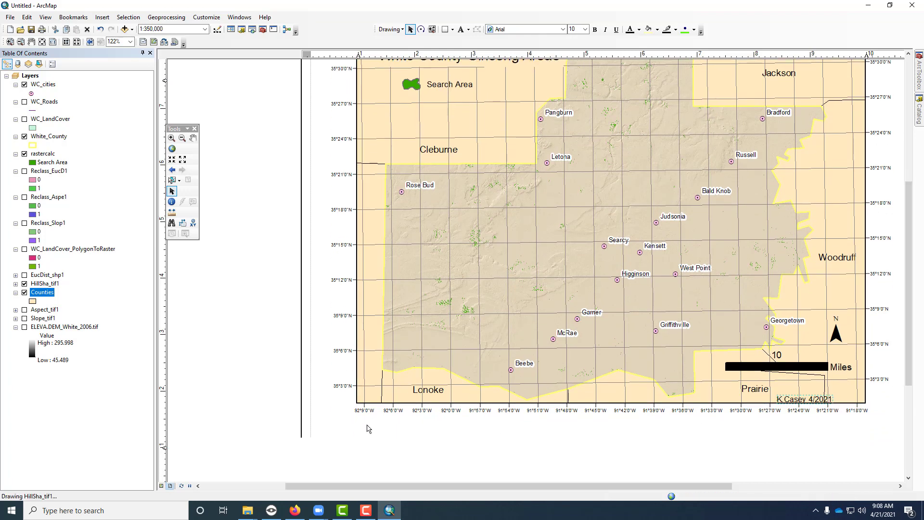
pyautogui.rightClick(274, 410)
pyautogui.moveTo(294, 383)
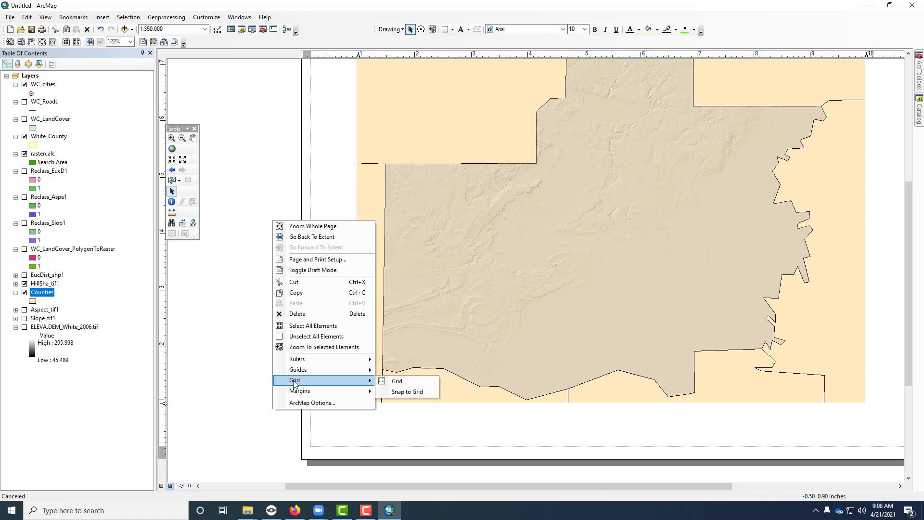
pyautogui.click(405, 391)
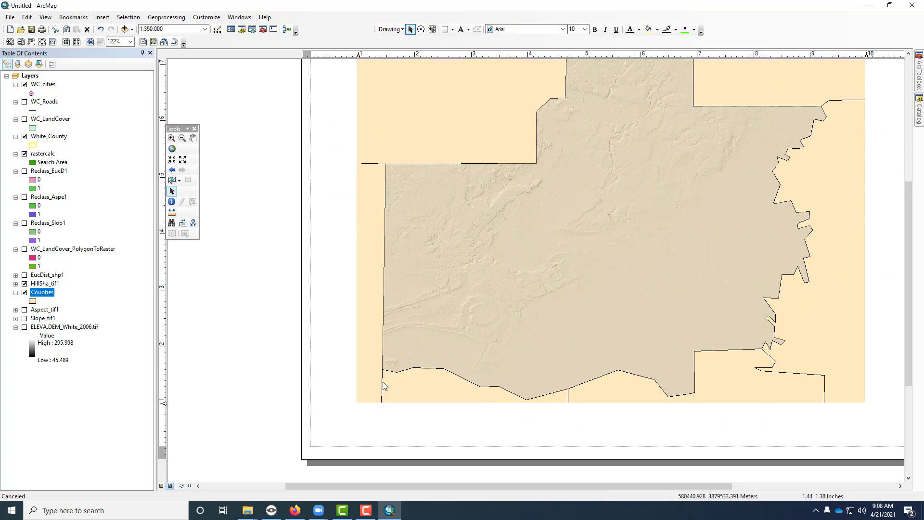
pyautogui.moveTo(709, 485); pyautogui.dragTo(729, 481)
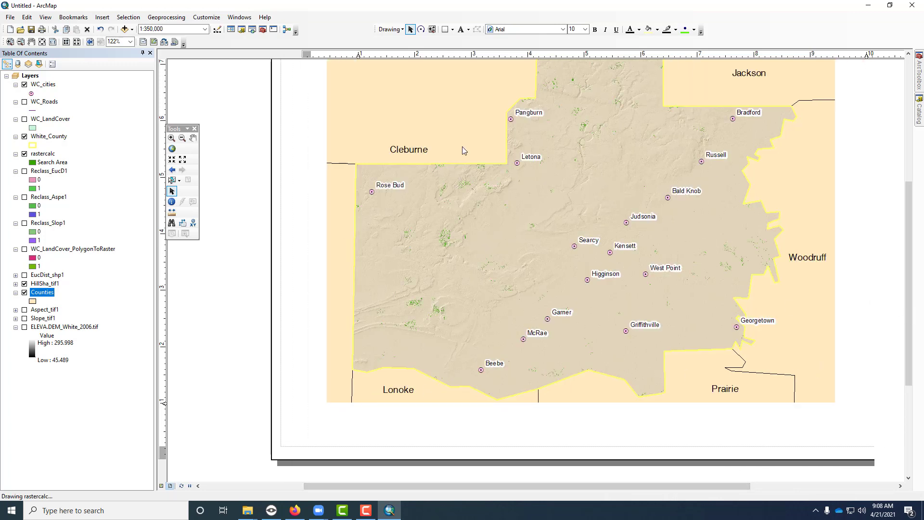
pyautogui.moveTo(776, 396); pyautogui.dragTo(771, 394)
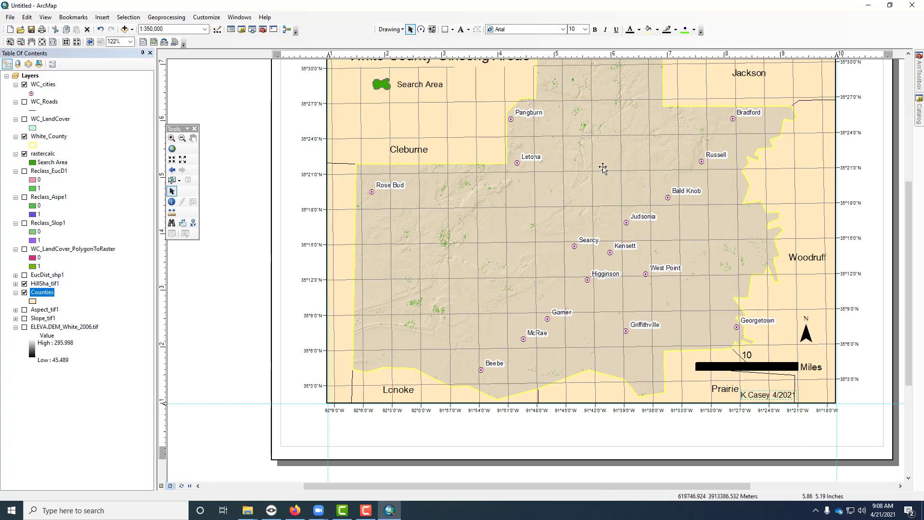
# Step: Set the author and date text to font size 8 and nudge it slightly up from the map's lower border
pyautogui.click(584, 29)
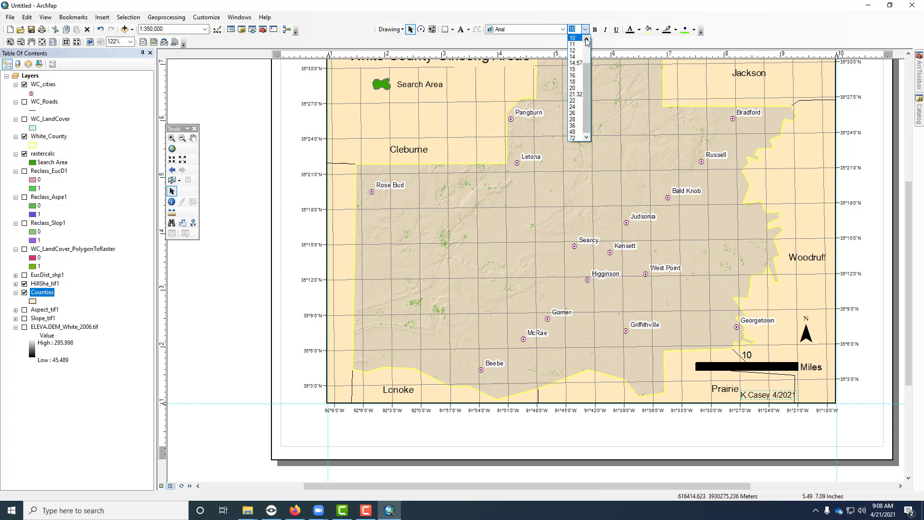
pyautogui.scroll(3, 578, 46)
pyautogui.click(576, 44)
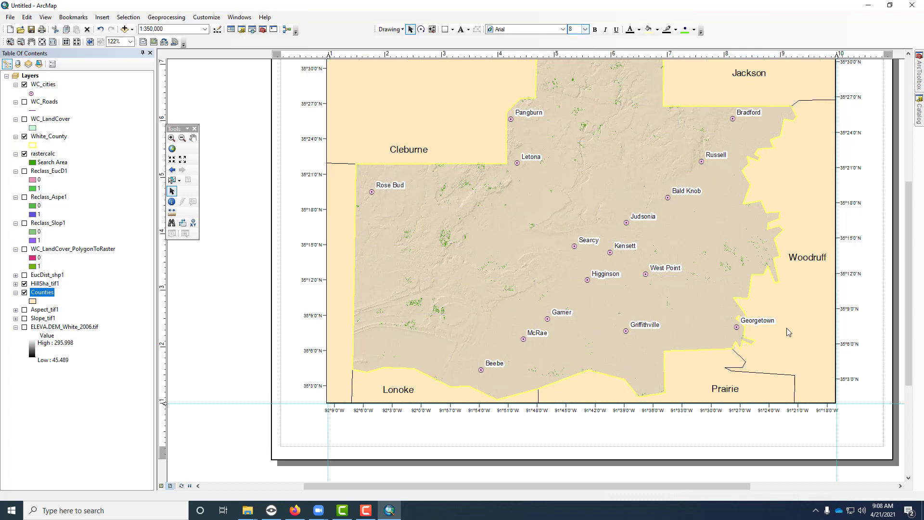
pyautogui.moveTo(777, 398); pyautogui.dragTo(781, 395)
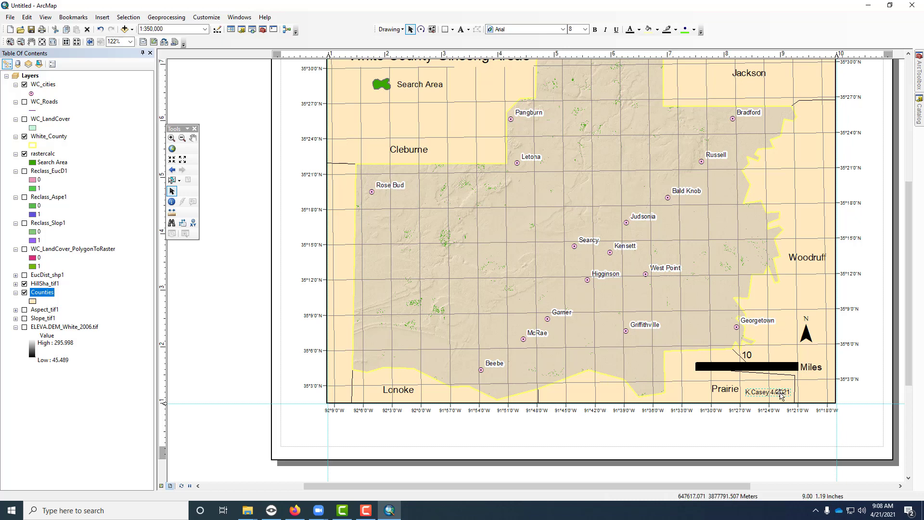
# Step: Turn on a text background in the symbol settings of the author and date text
pyautogui.rightClick(782, 393)
pyautogui.click(794, 391)
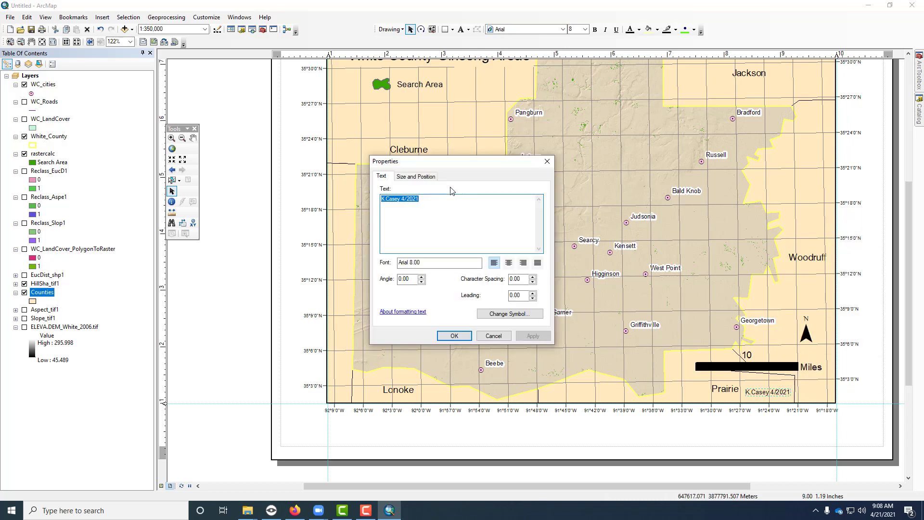
pyautogui.click(533, 317)
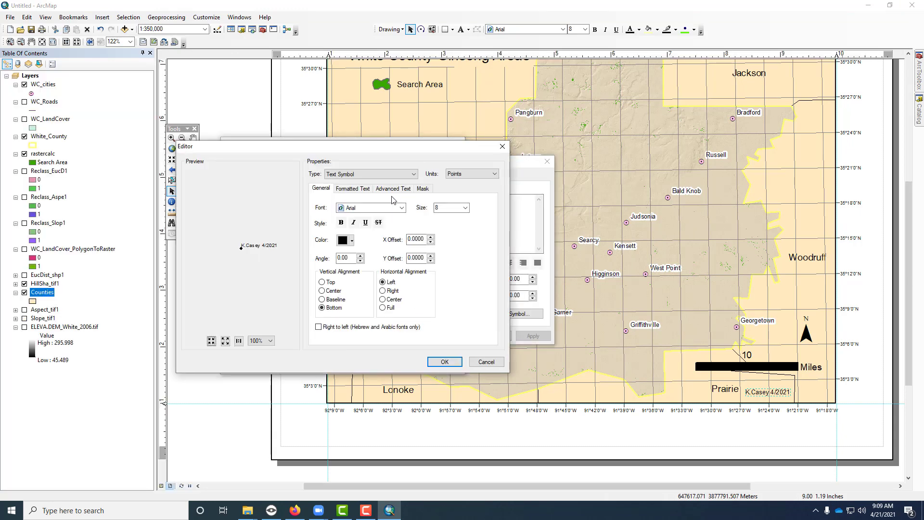
pyautogui.click(360, 188)
pyautogui.click(381, 191)
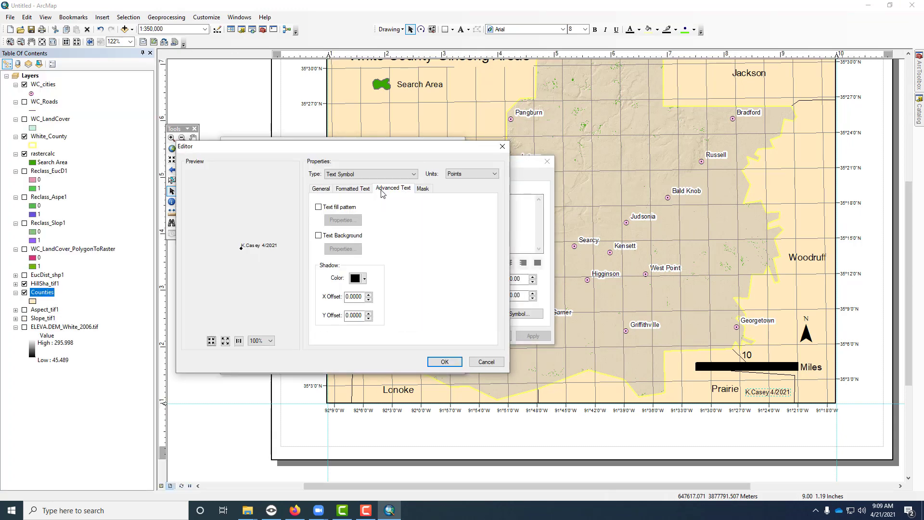
pyautogui.click(318, 235)
# Step: Give the author and date text's background the Beige fill with no outline color, apply it, and show the whole layout page
pyautogui.click(343, 248)
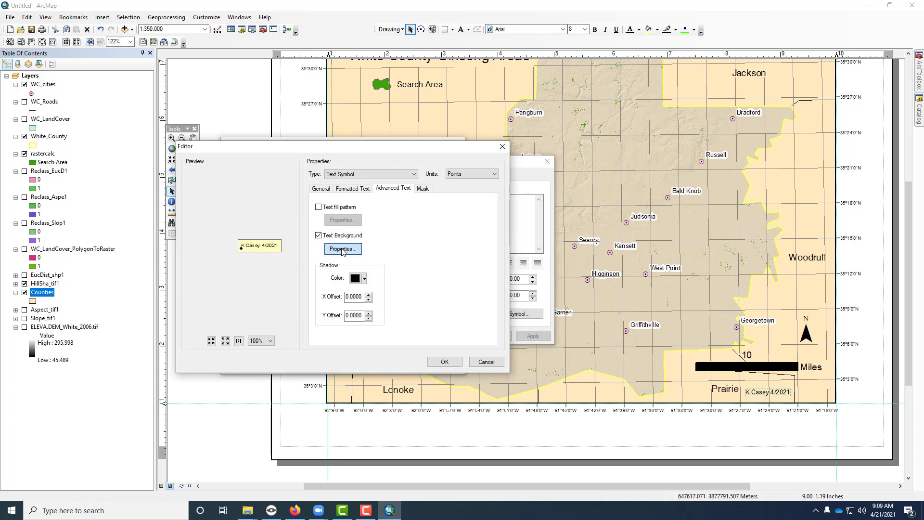
pyautogui.click(413, 227)
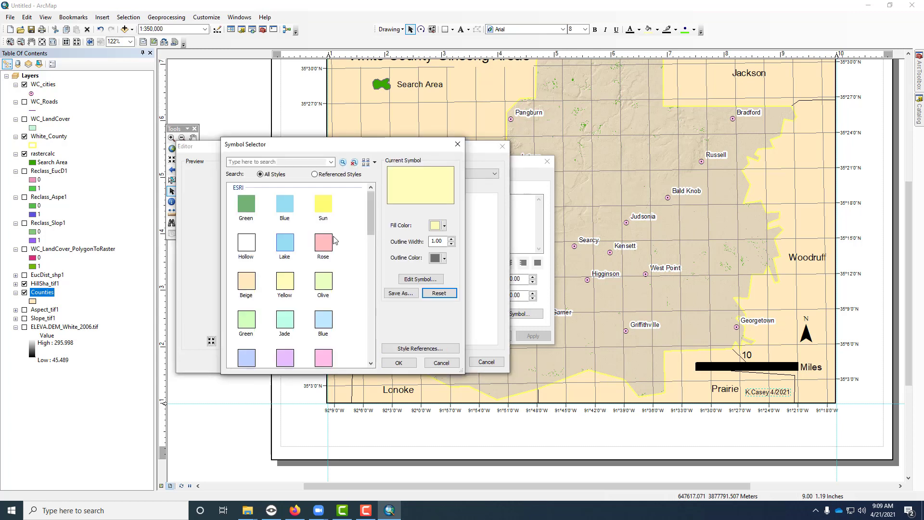
pyautogui.click(250, 281)
pyautogui.click(444, 259)
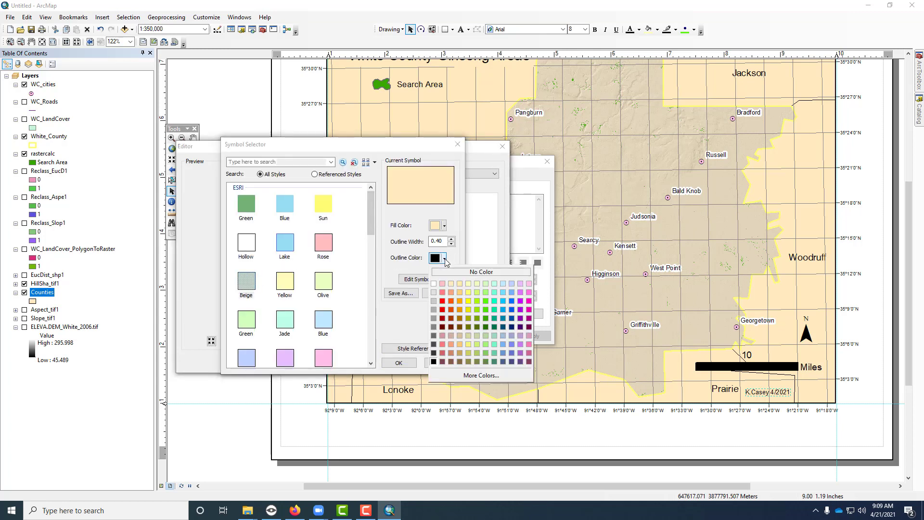
pyautogui.click(481, 272)
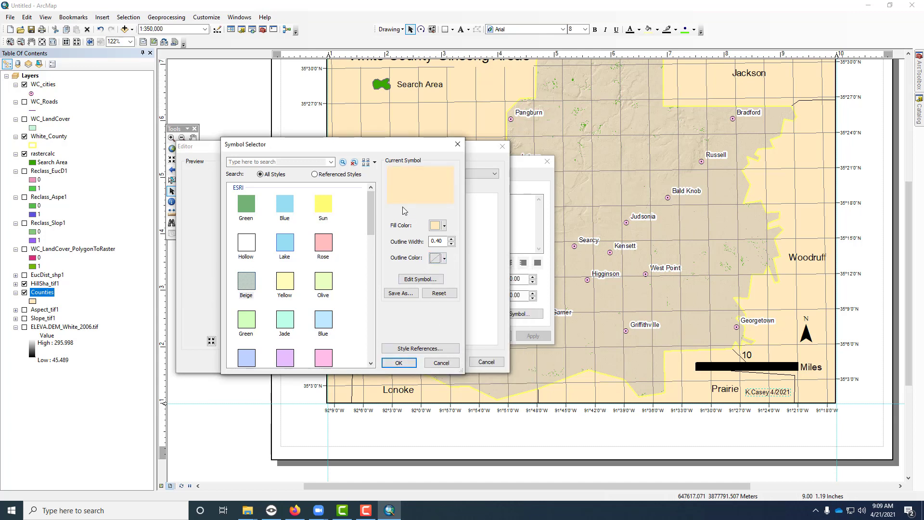
pyautogui.click(399, 363)
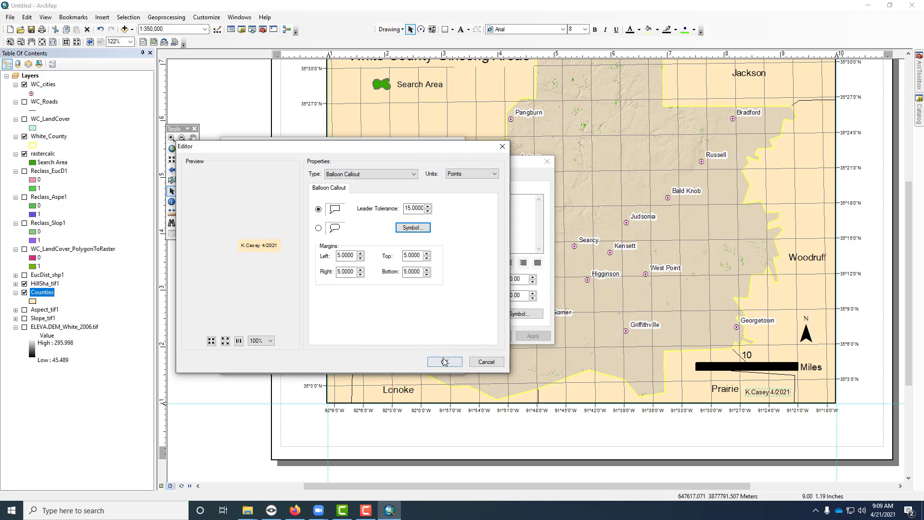
pyautogui.click(444, 361)
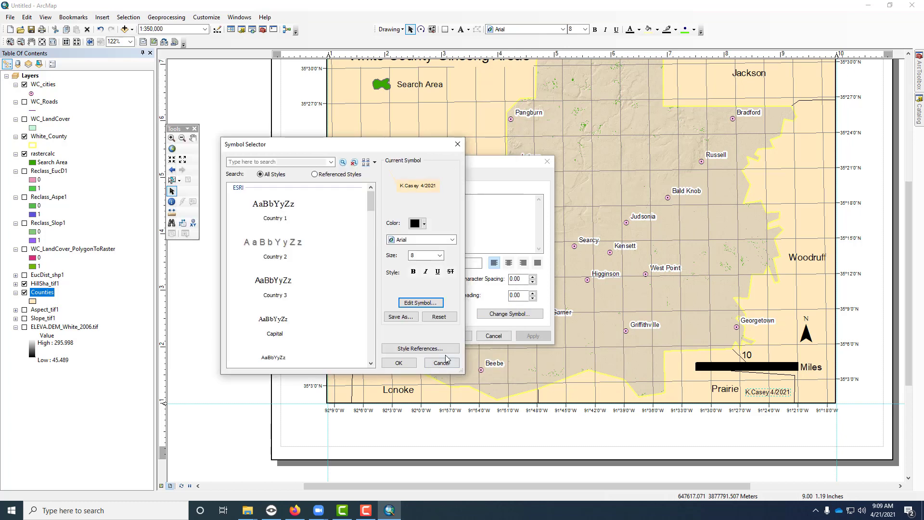
pyautogui.click(399, 362)
pyautogui.click(454, 335)
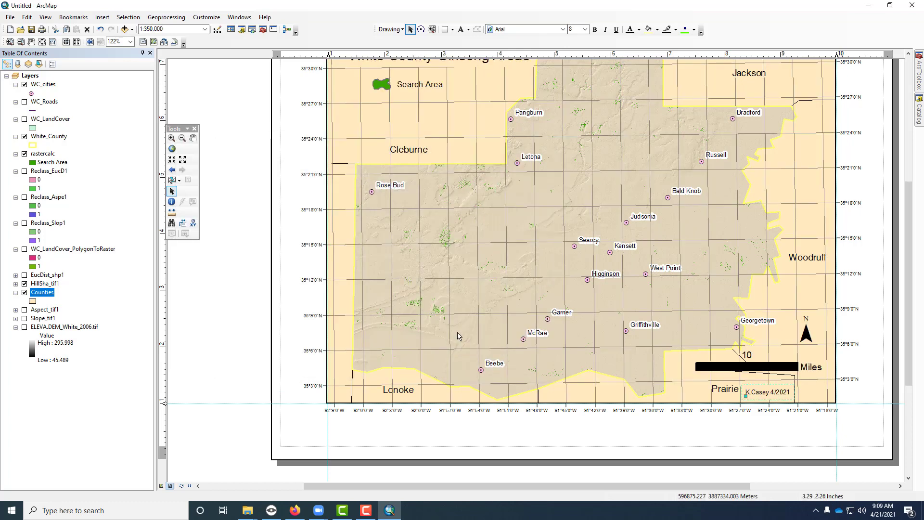
pyautogui.click(790, 452)
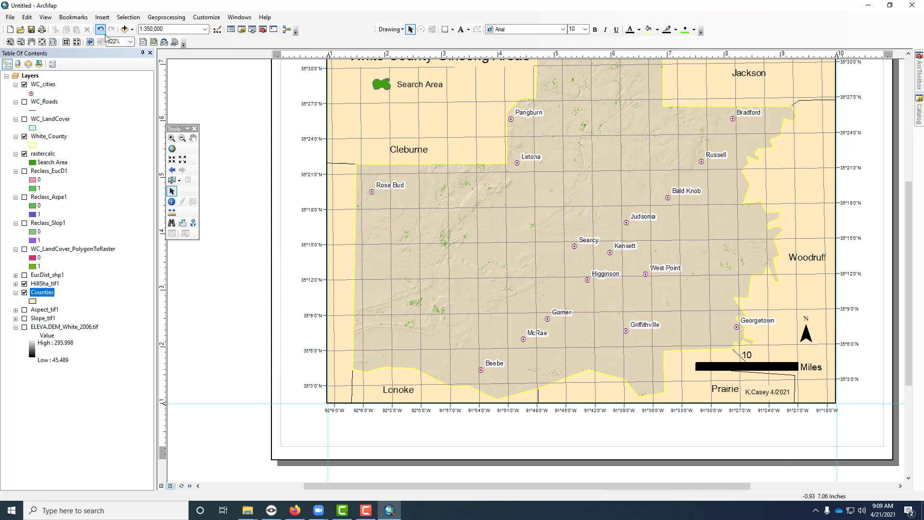
pyautogui.click(43, 43)
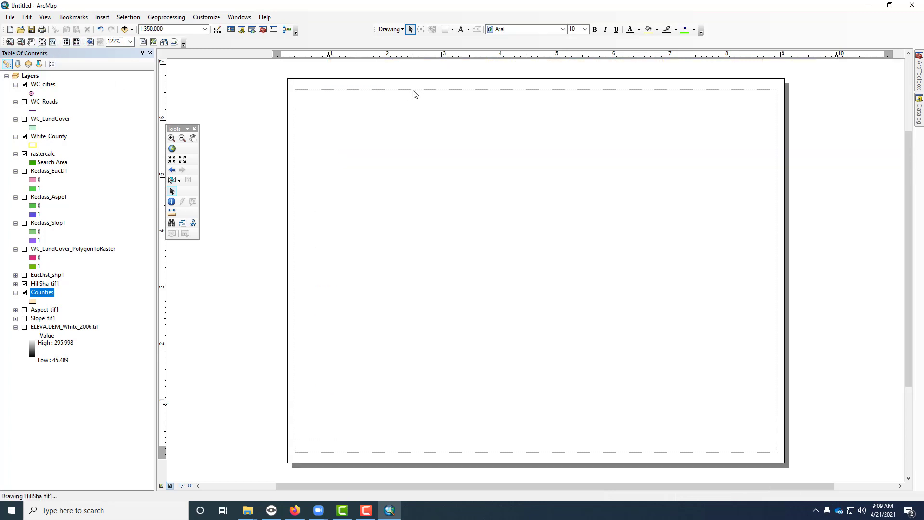